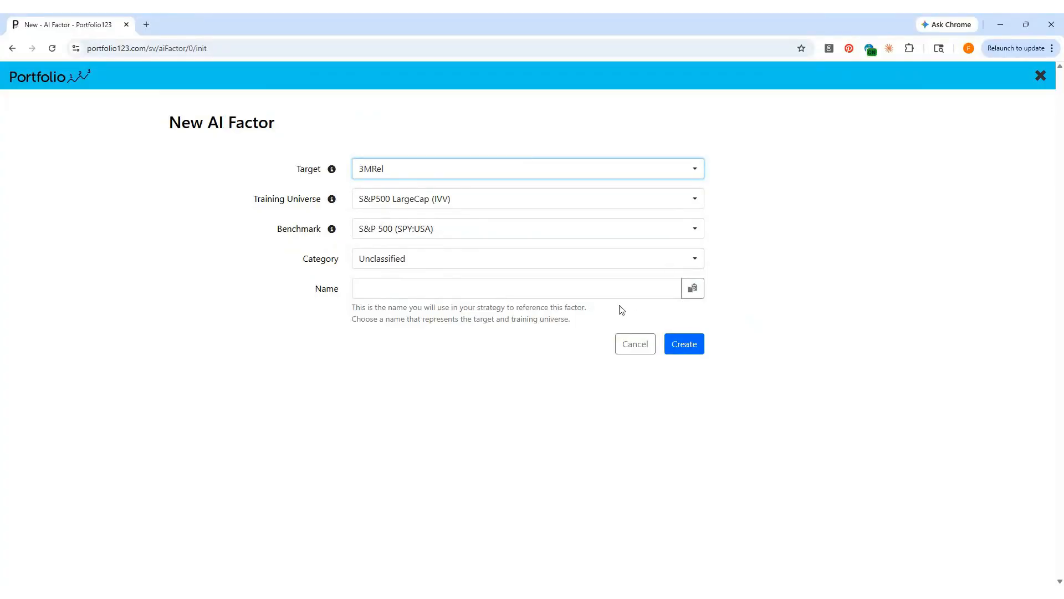
Step: Set the training universe to Prussell 3000 and the benchmark to Russell 3000 for the new AI factor
click(413, 200)
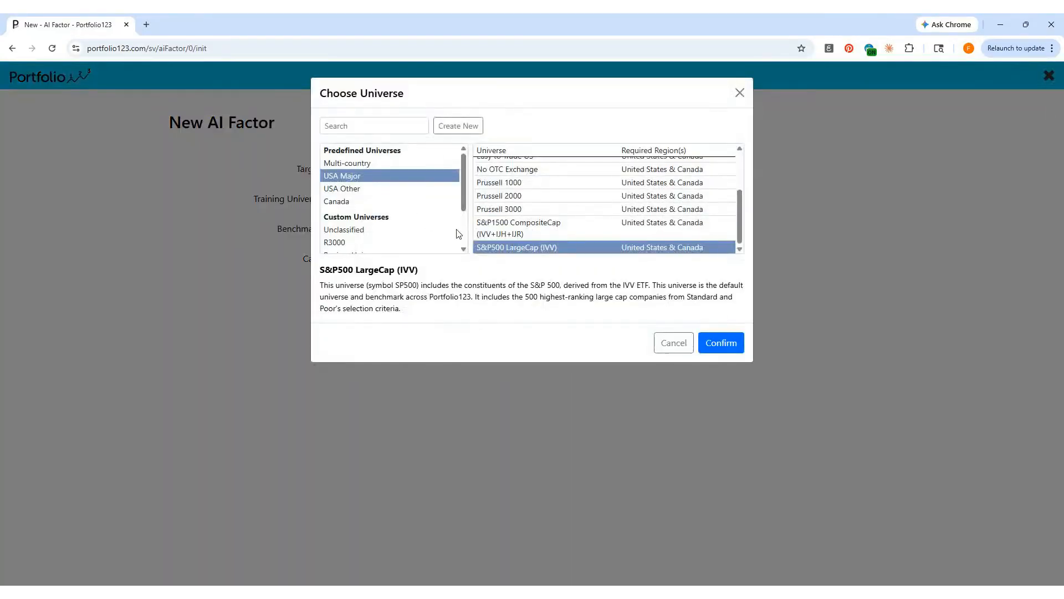
click(527, 209)
click(710, 332)
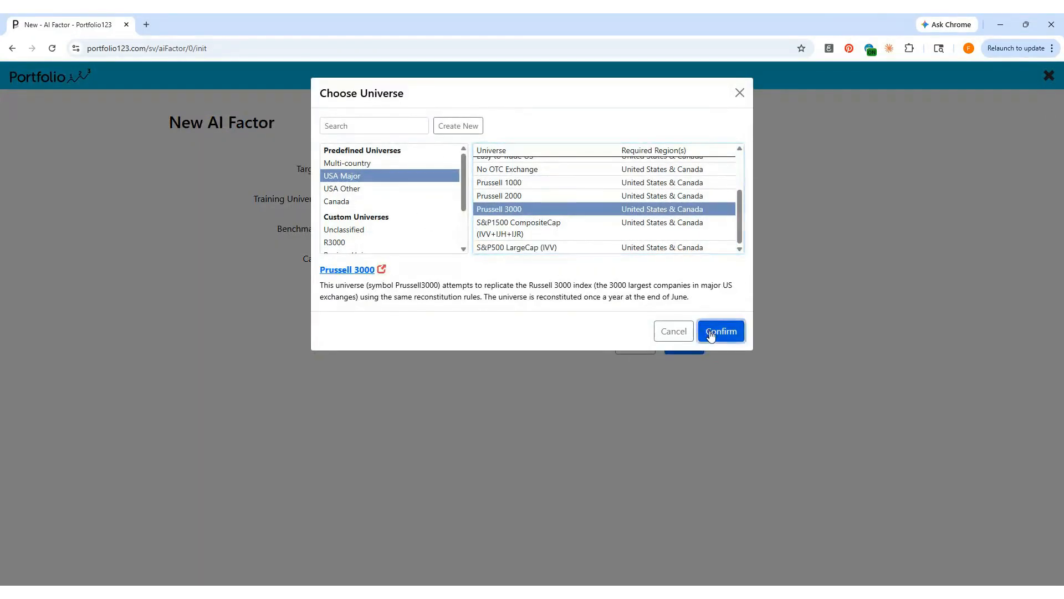
click(424, 228)
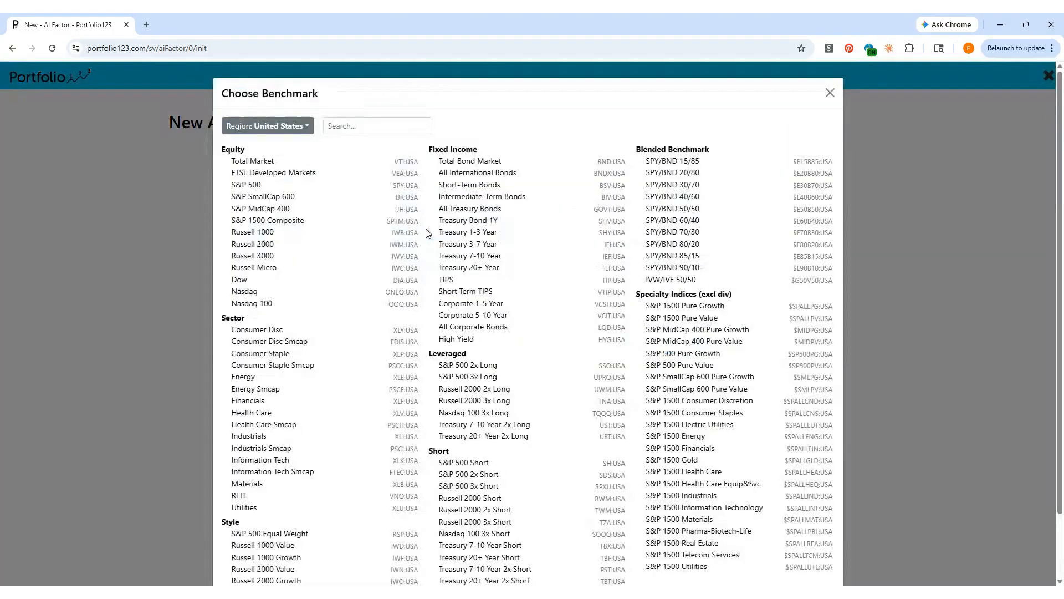
click(284, 257)
Step: Name the AI factor "R3000 3M Rank" and create it
click(394, 294)
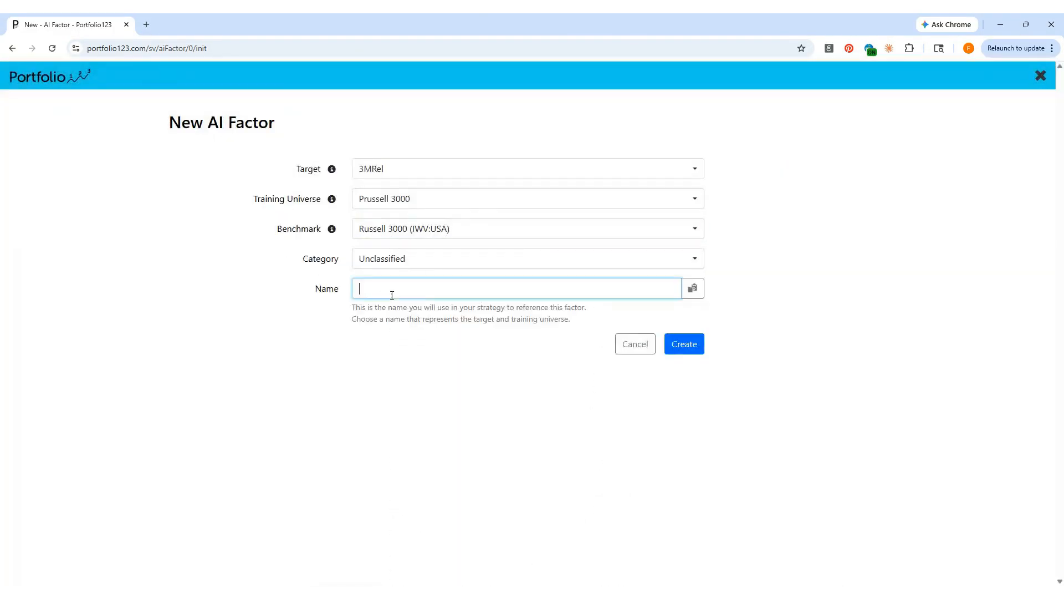
text(R3000 3M Rank)
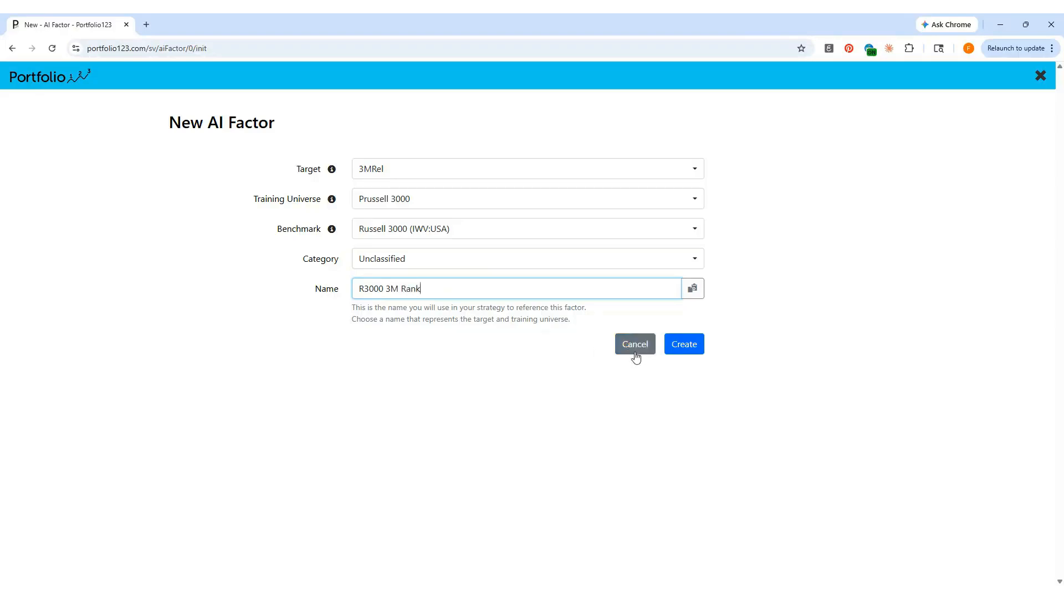
click(683, 346)
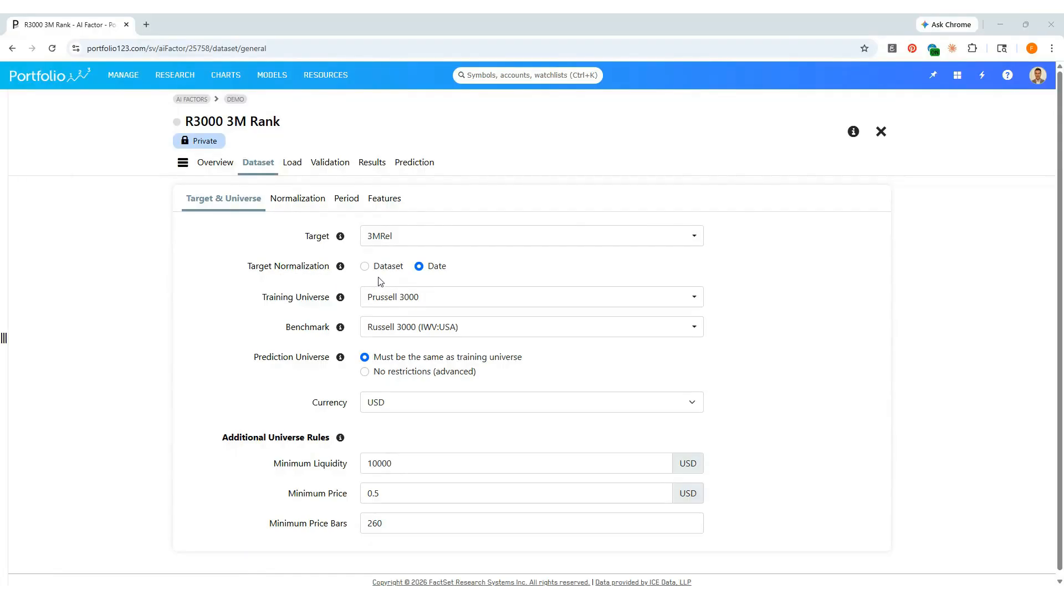
Step: Try Dataset target normalization, return it to Date, and set the normalization scaling to Rank
click(366, 267)
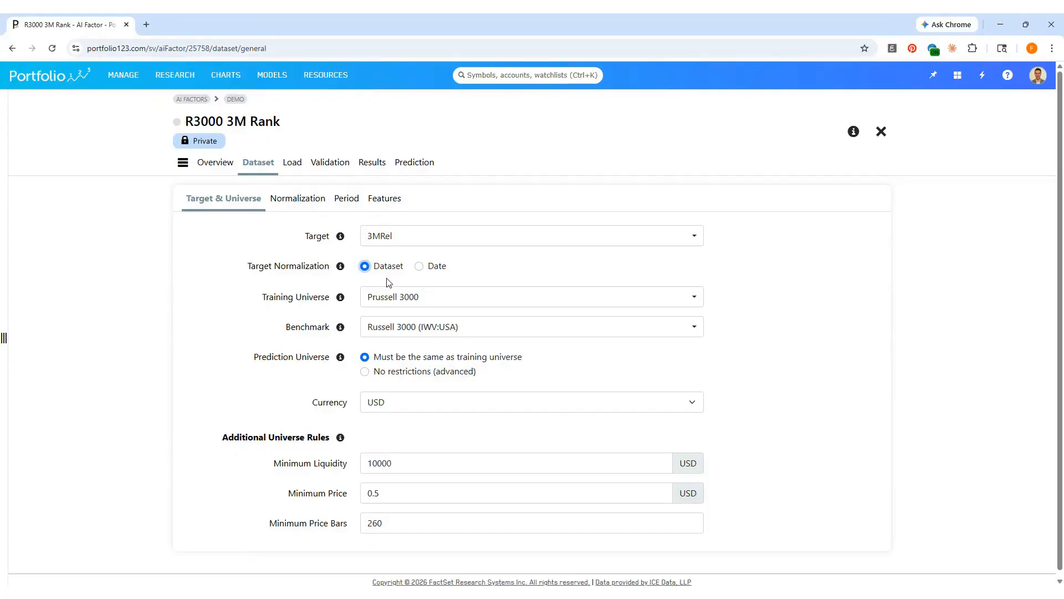
click(419, 267)
click(304, 200)
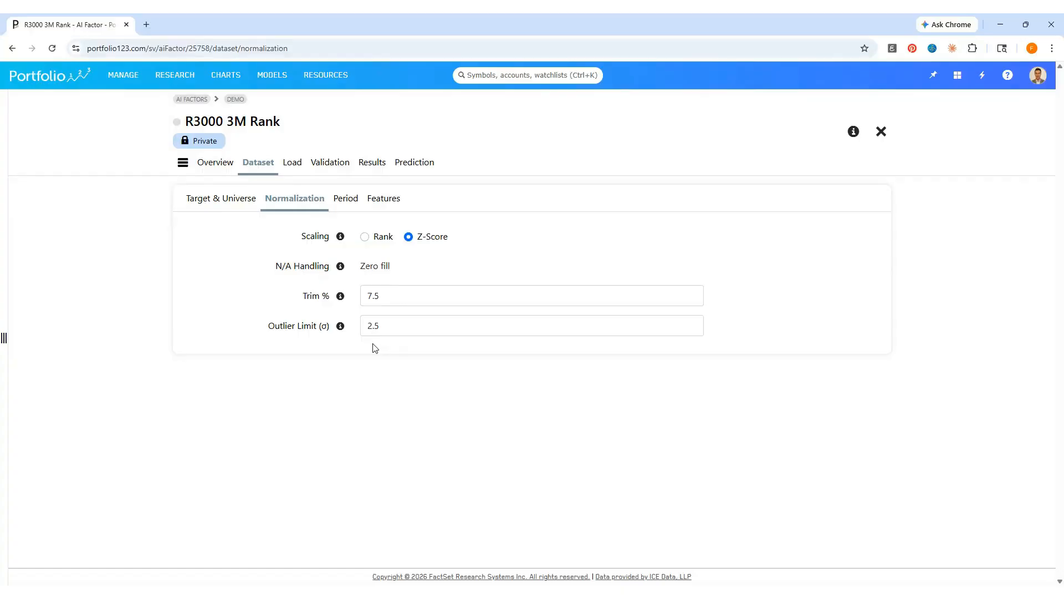
click(364, 238)
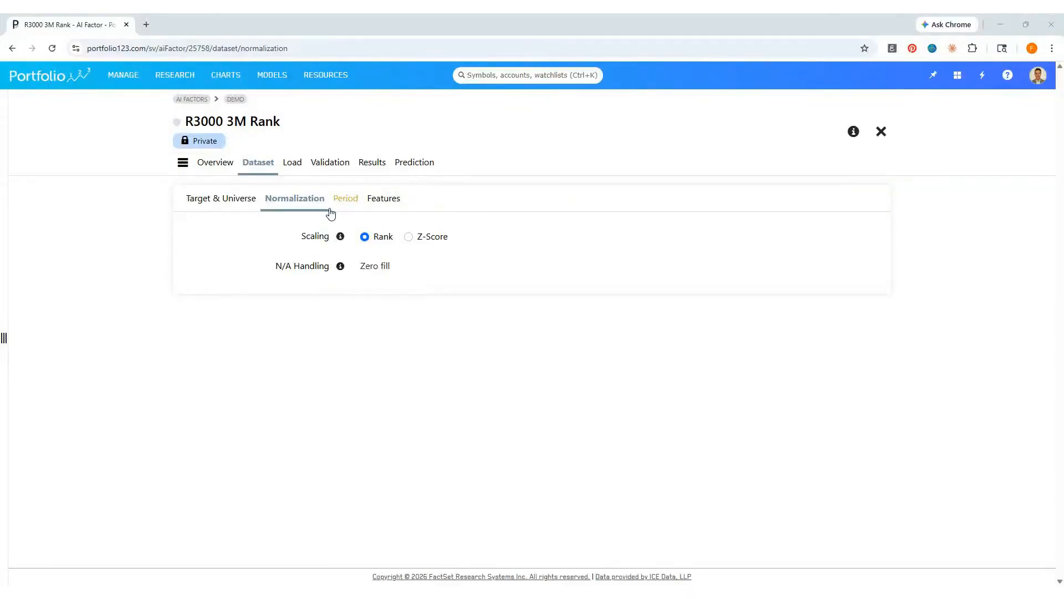
Step: Choose a preset length for the dataset period and open the sampling frequency choices
click(350, 200)
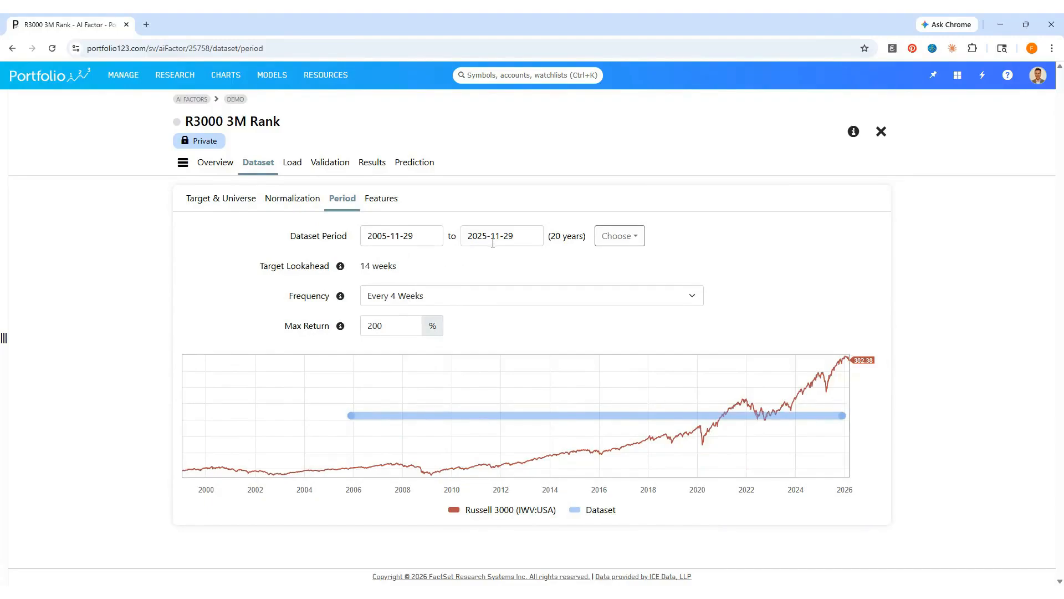
click(620, 236)
click(622, 316)
click(667, 298)
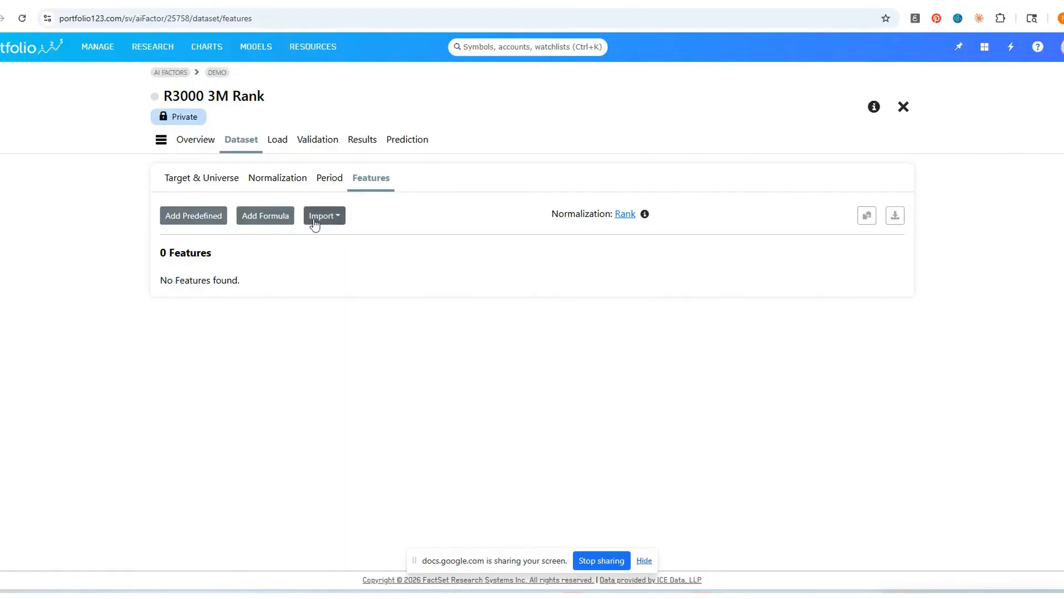
Step: Preview the histogram of the predefined Technical, Relative to Benchmark feature 1Mo Return vs. Bench and add it, keeping the window open for more features
click(202, 220)
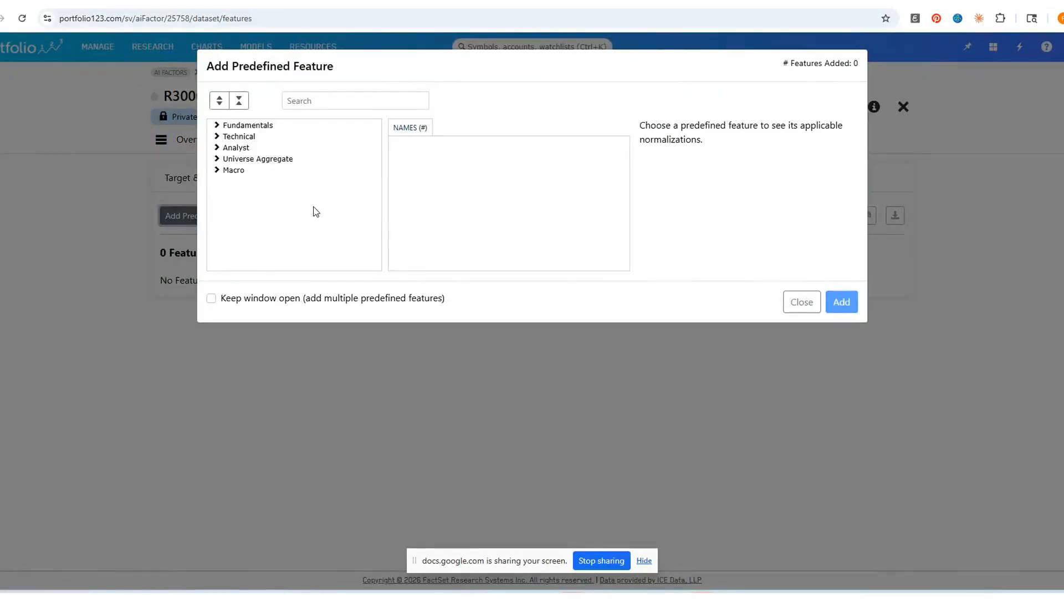
click(218, 137)
click(238, 159)
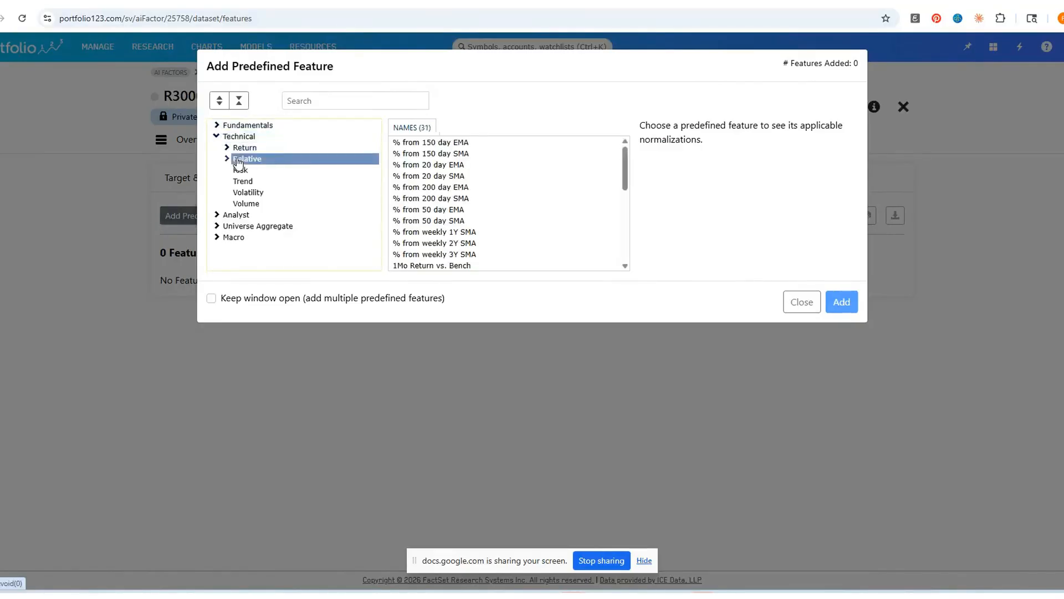
click(272, 142)
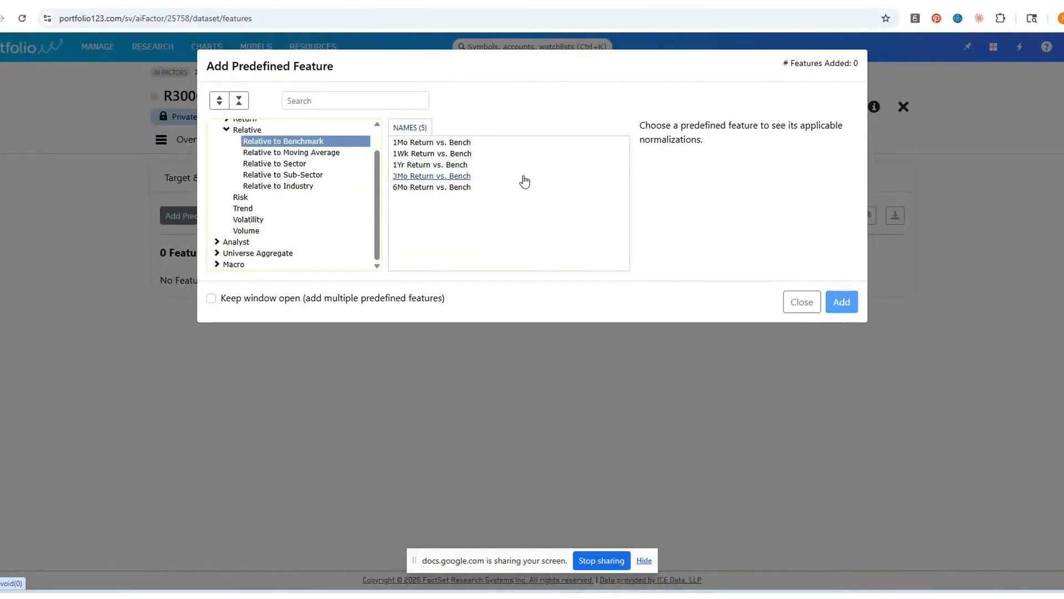
click(460, 143)
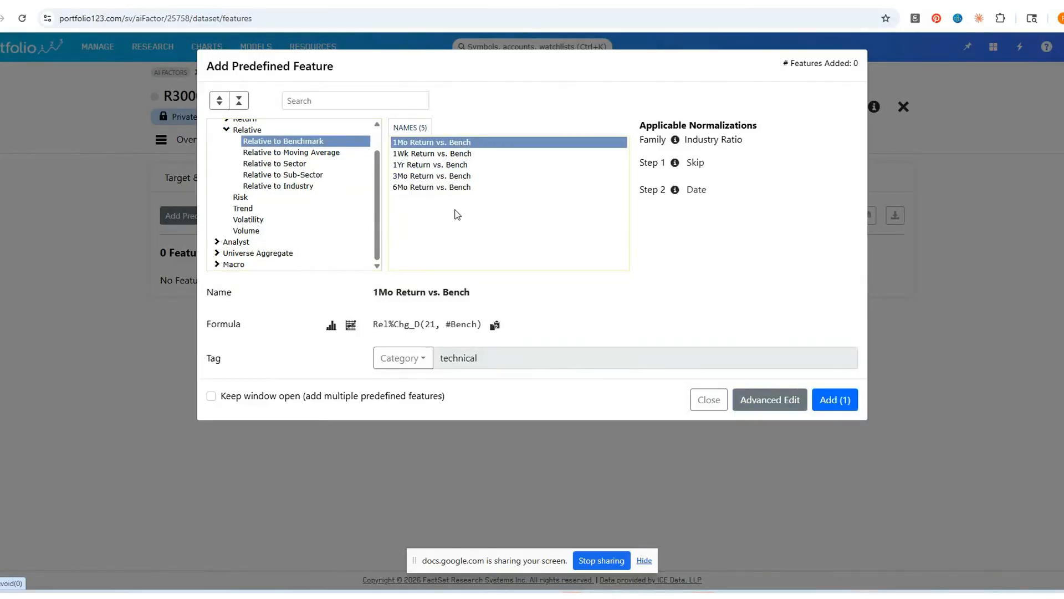
click(331, 326)
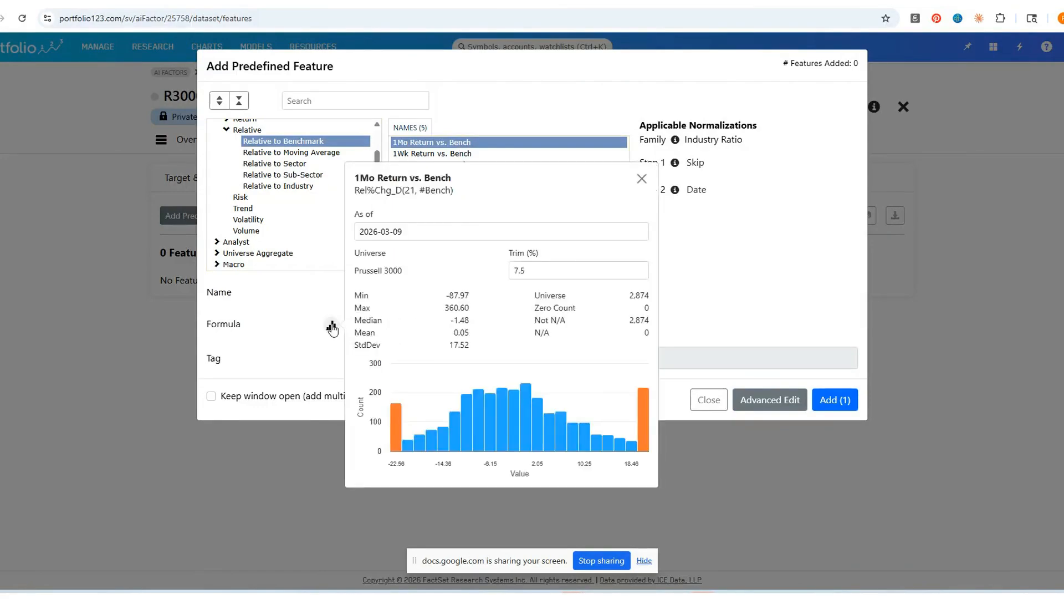
click(331, 326)
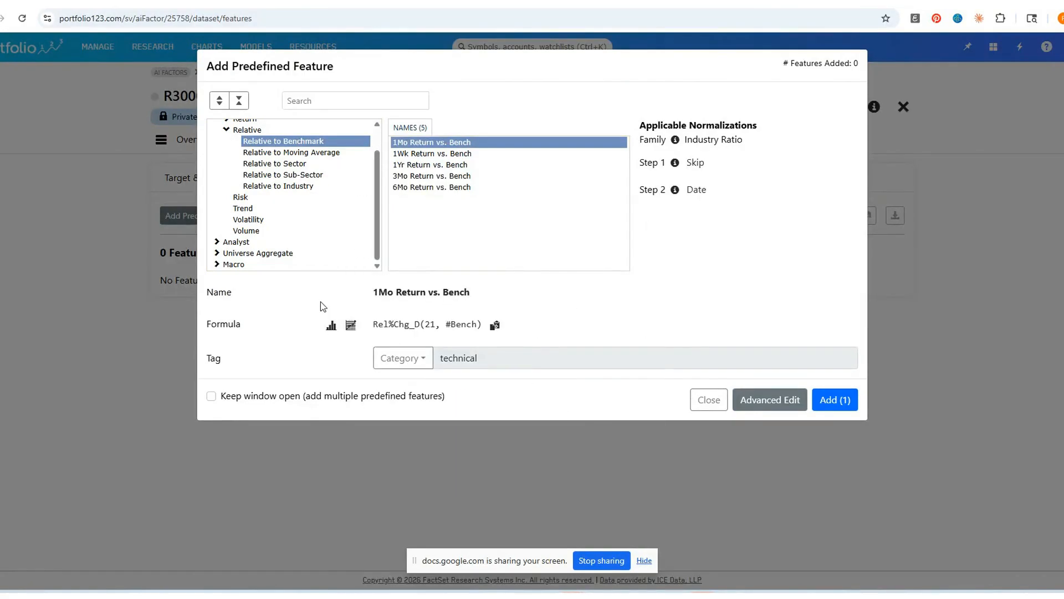
click(211, 395)
click(829, 399)
Step: Add the 1Wk, 1Yr, 3Mo and 6Mo Return vs. Bench predefined features and close the feature window
click(487, 154)
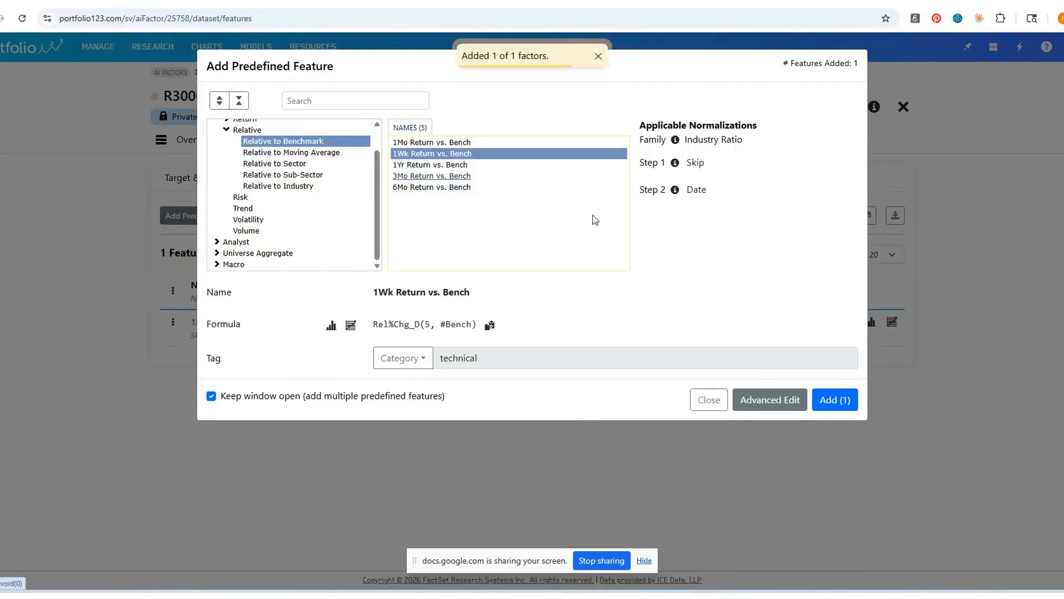
click(495, 166)
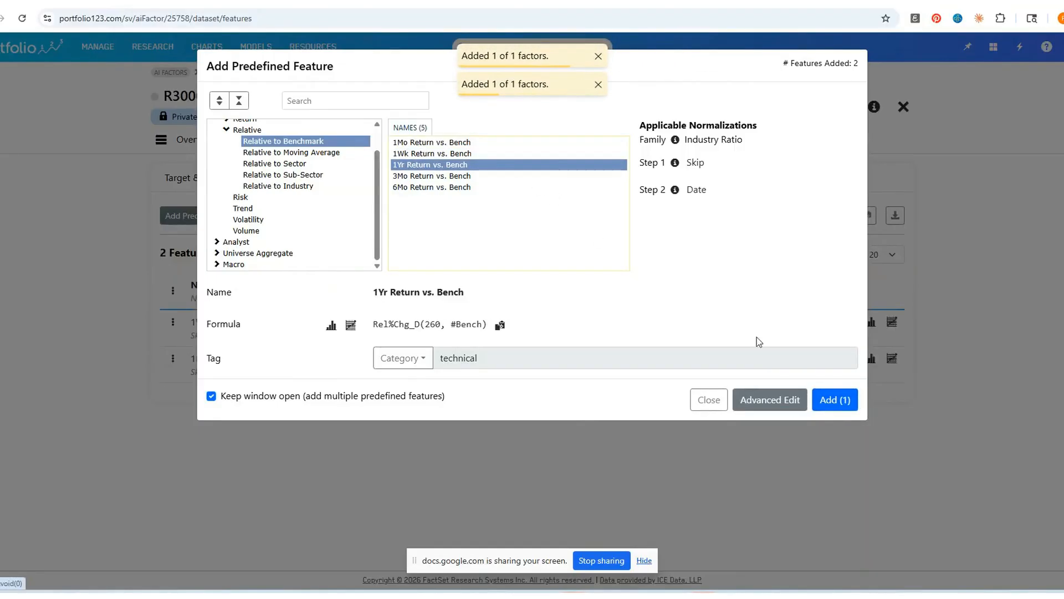
click(829, 399)
click(491, 177)
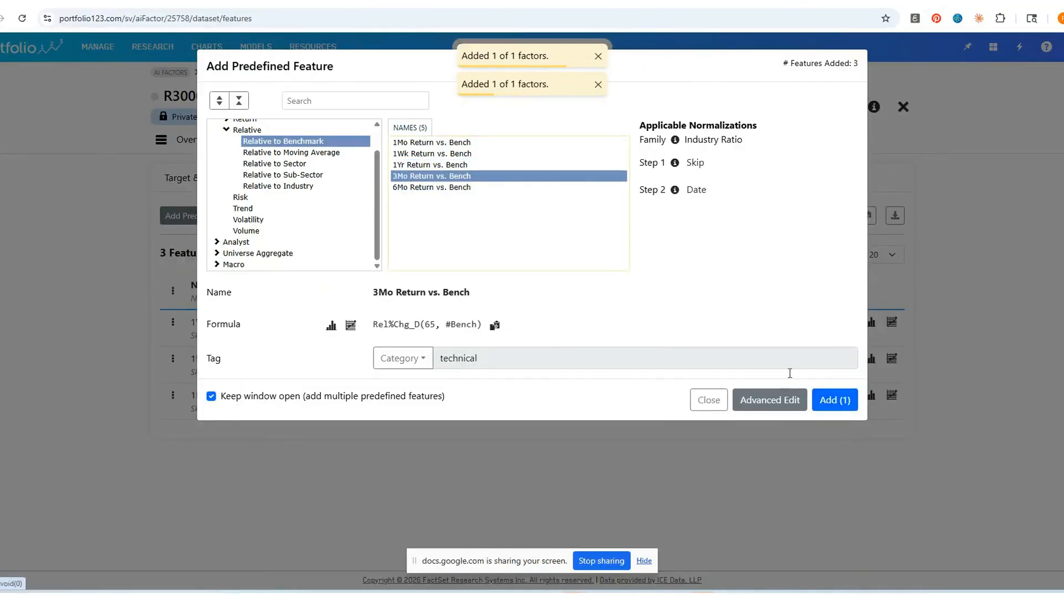
click(831, 398)
click(463, 188)
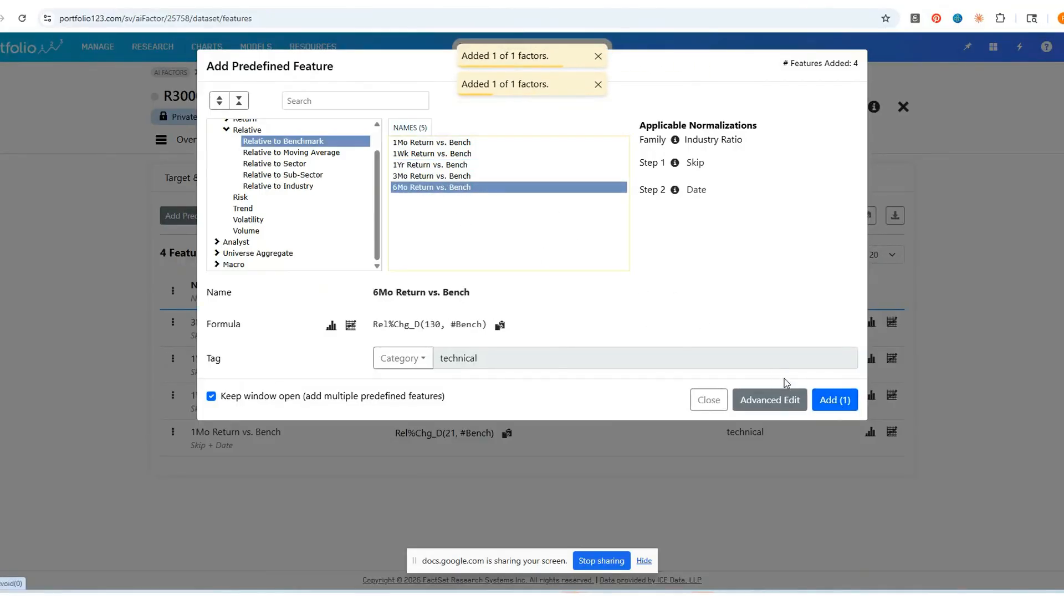
click(837, 400)
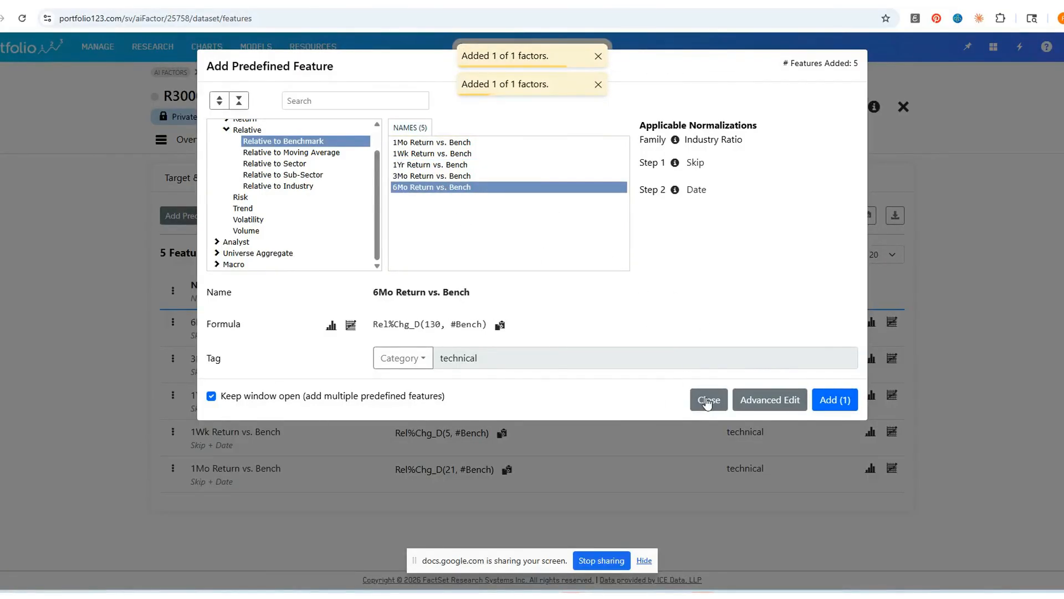
click(709, 399)
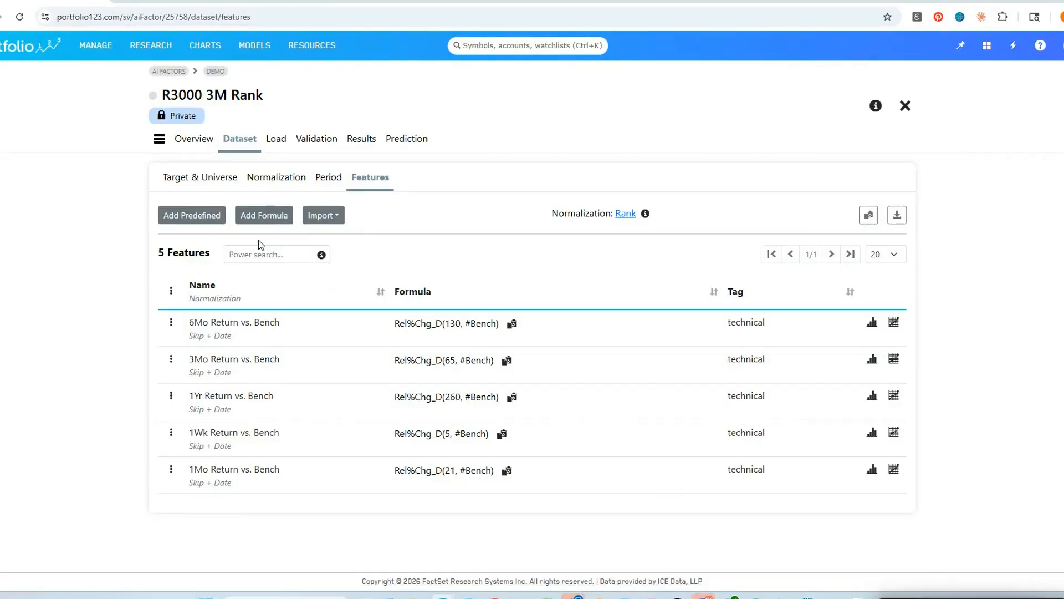
Step: Start a custom formula feature with name and formula EPSExclXorGr%5Y and formula type Ratio
click(263, 217)
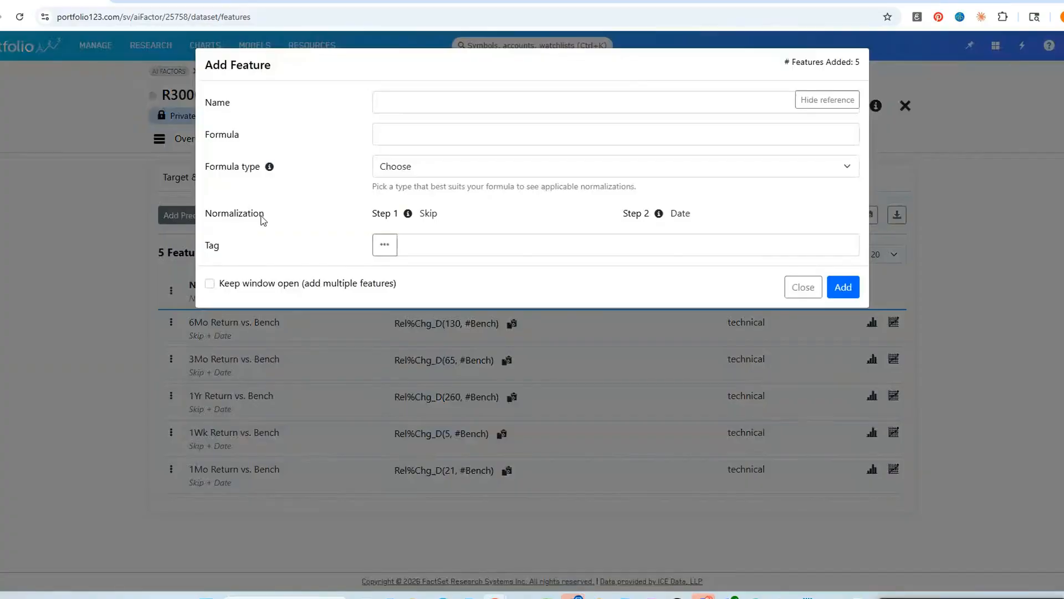
click(410, 300)
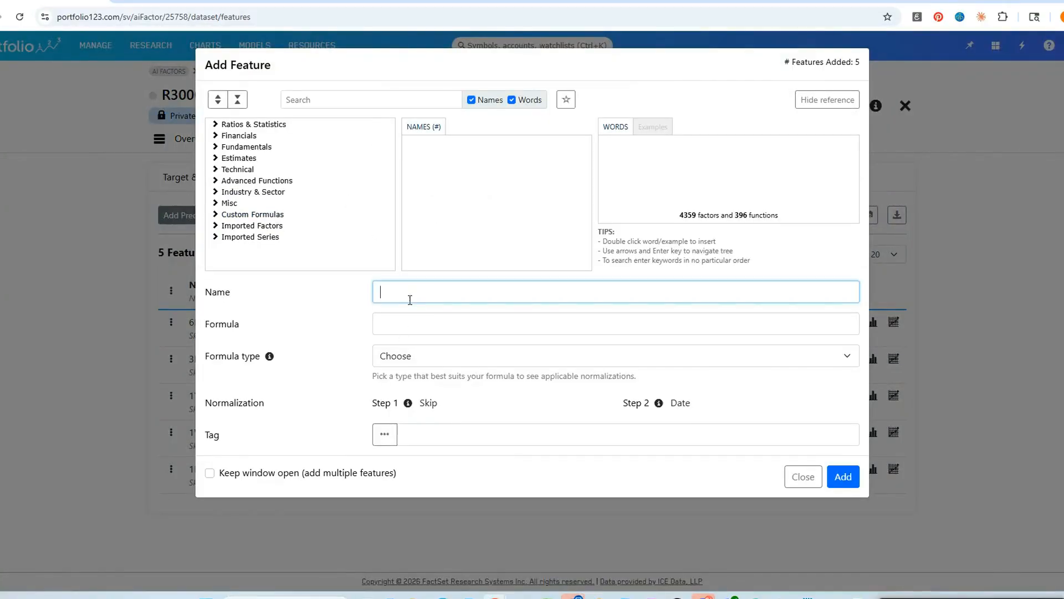
text(EPSExclXorGr%5Y)
click(408, 326)
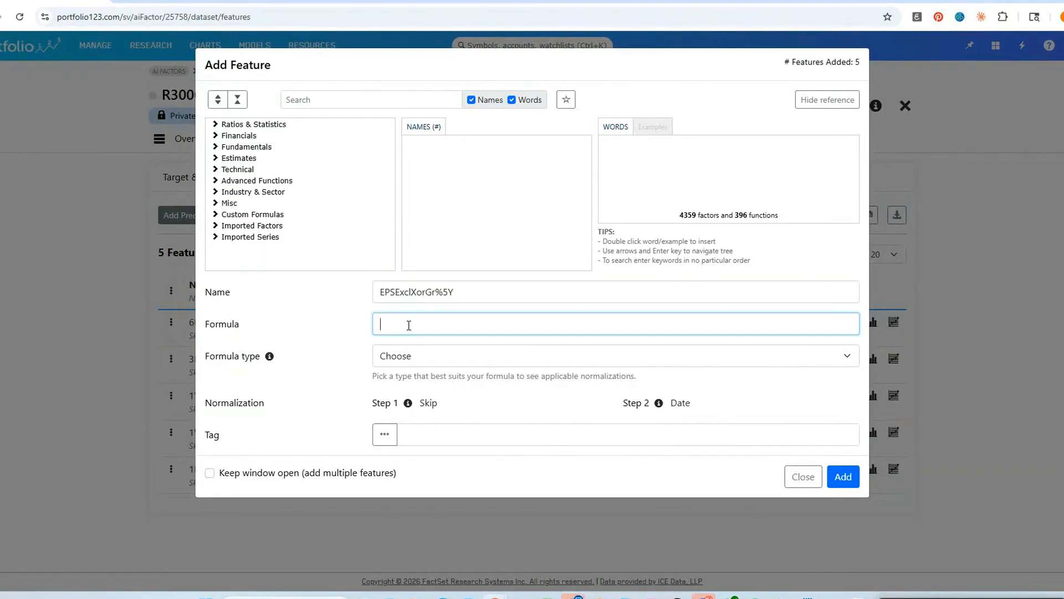
text(EPSExclXorGr%5Y)
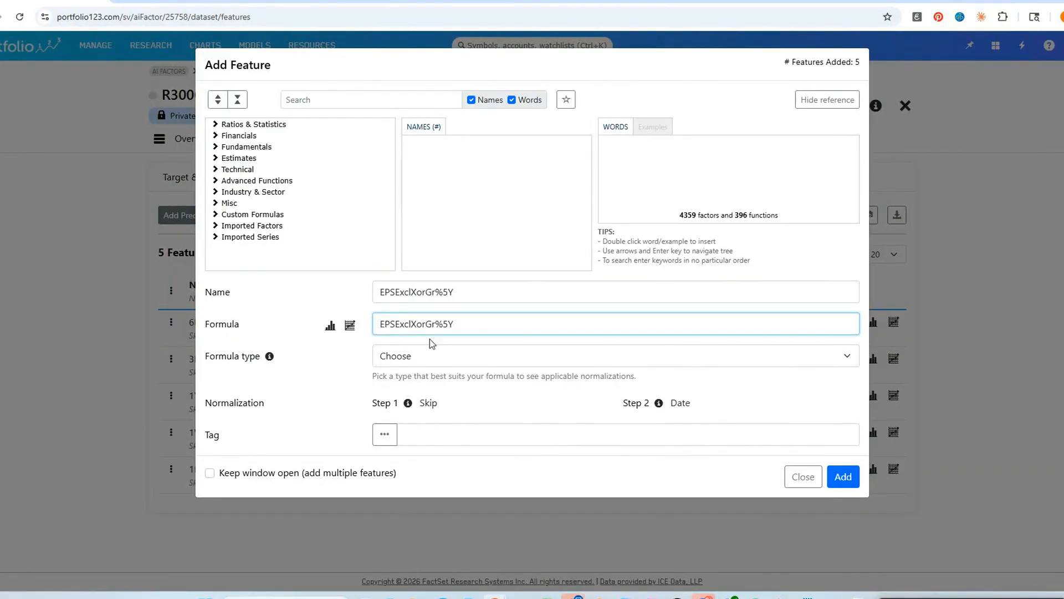
click(442, 358)
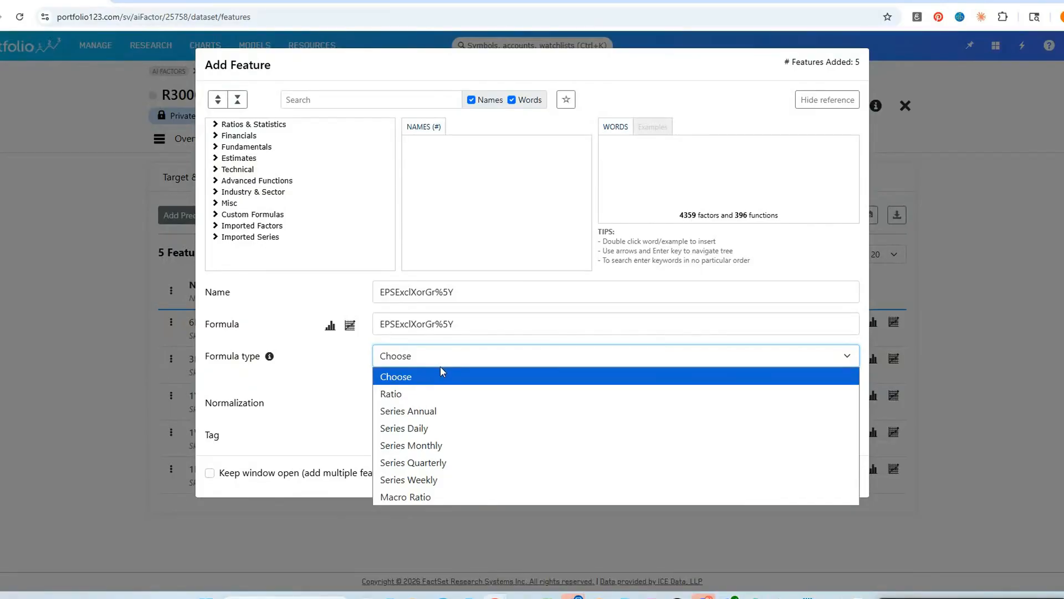
click(435, 394)
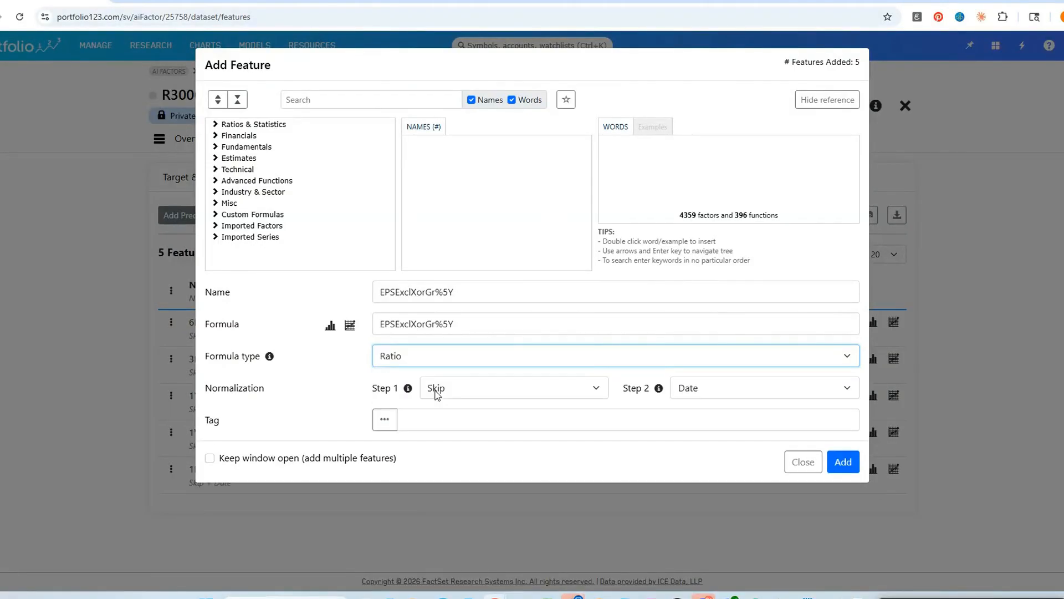
Step: Use Skip for normalization step 1 and Date for step 2, and add the feature while keeping the window open
click(509, 394)
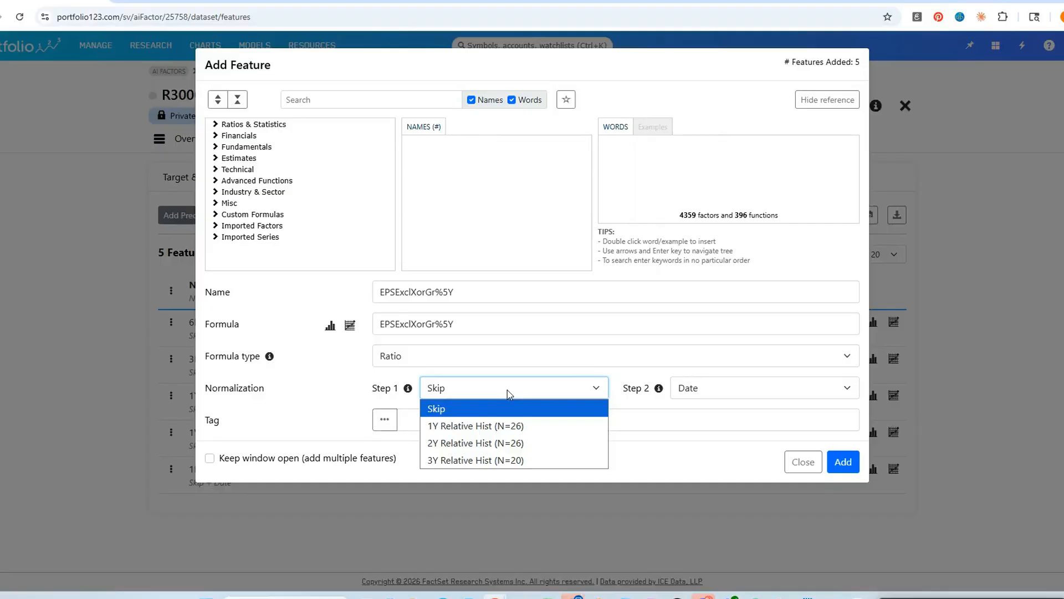
click(507, 410)
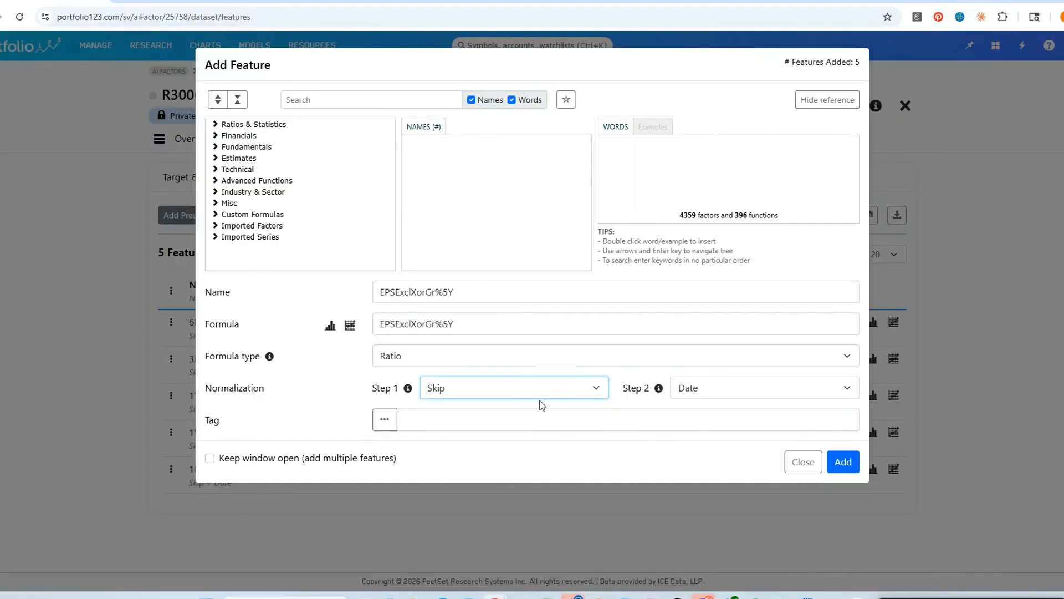
click(786, 393)
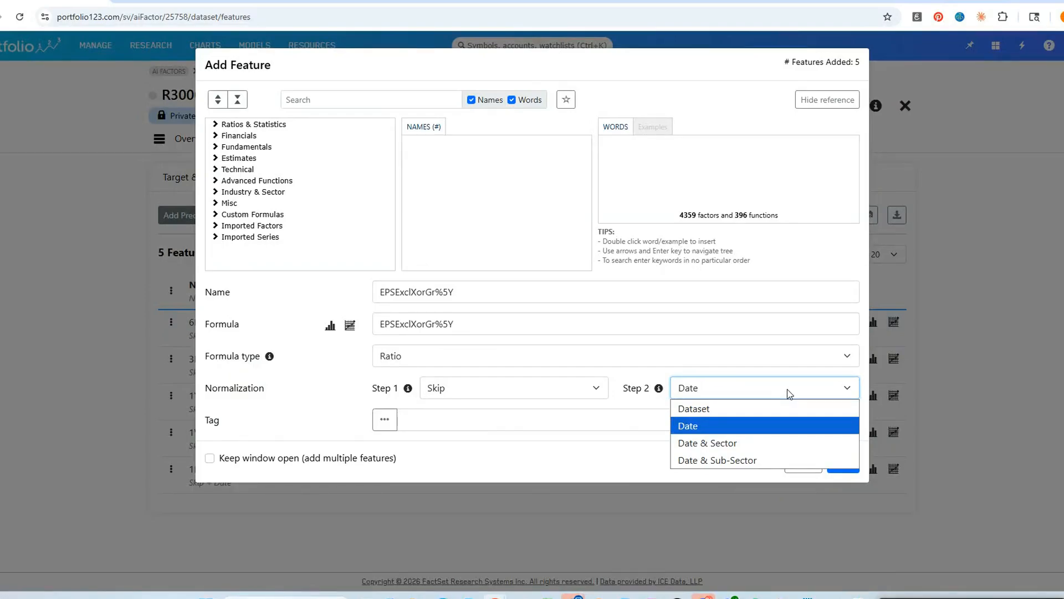
click(770, 425)
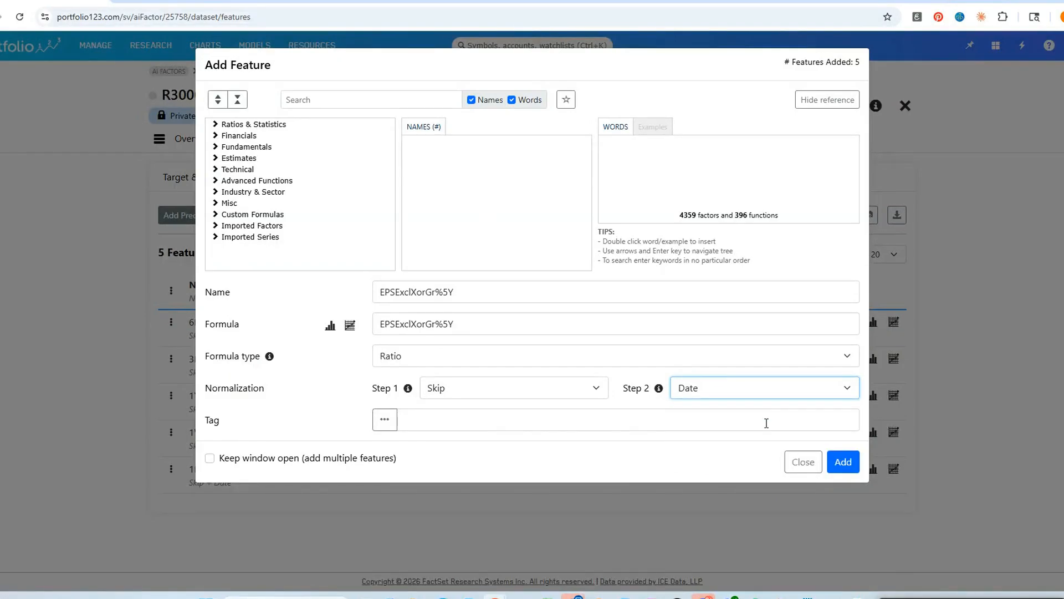
click(209, 458)
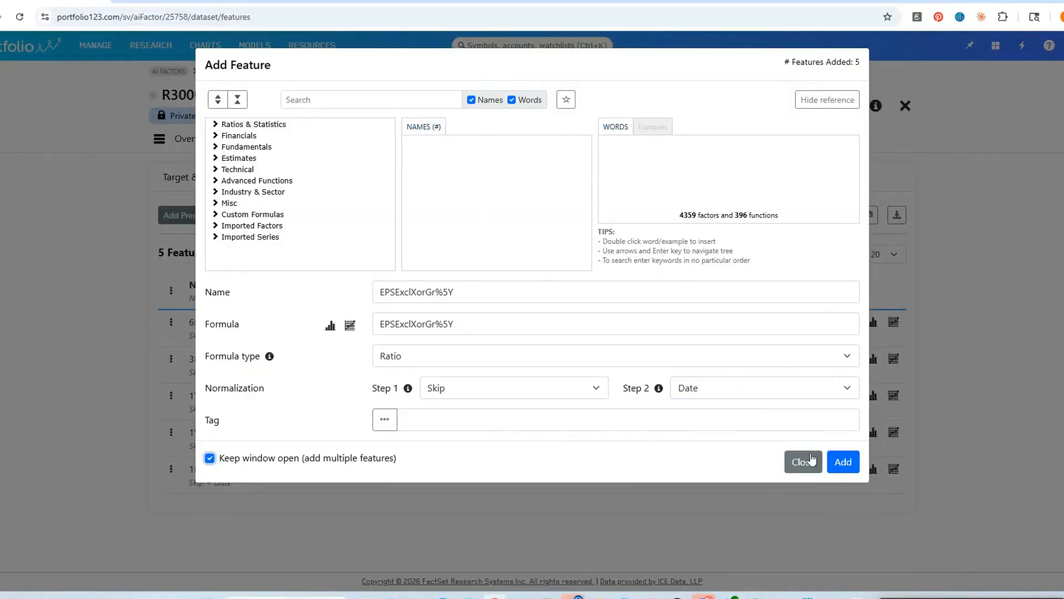
click(842, 462)
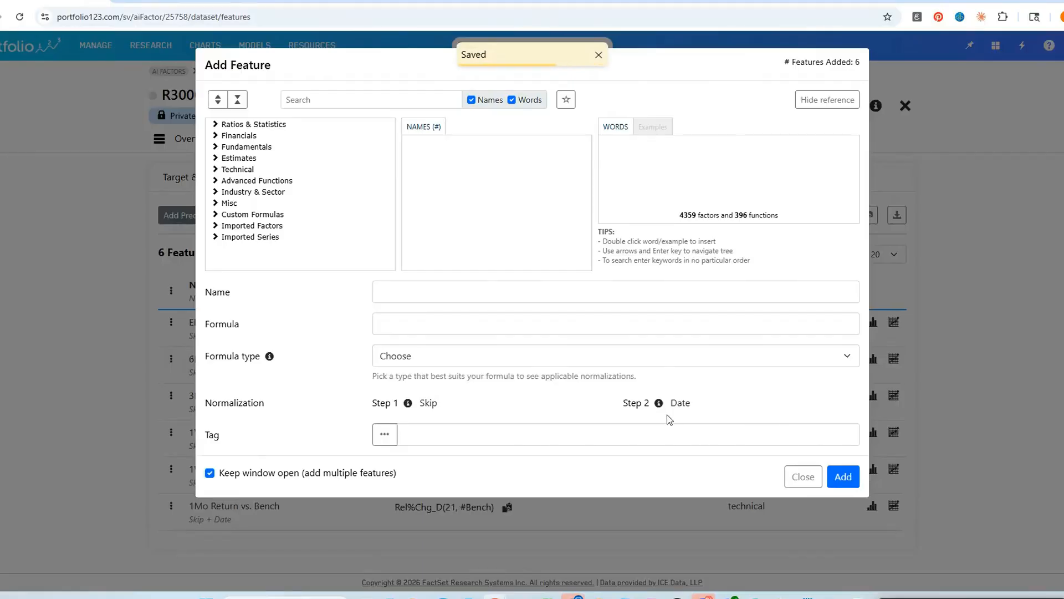
Step: Add another EPSExclXorGr%5Y formula feature of type Ratio, with normalization step 1 Skip and step 2 Date & Sector
click(439, 292)
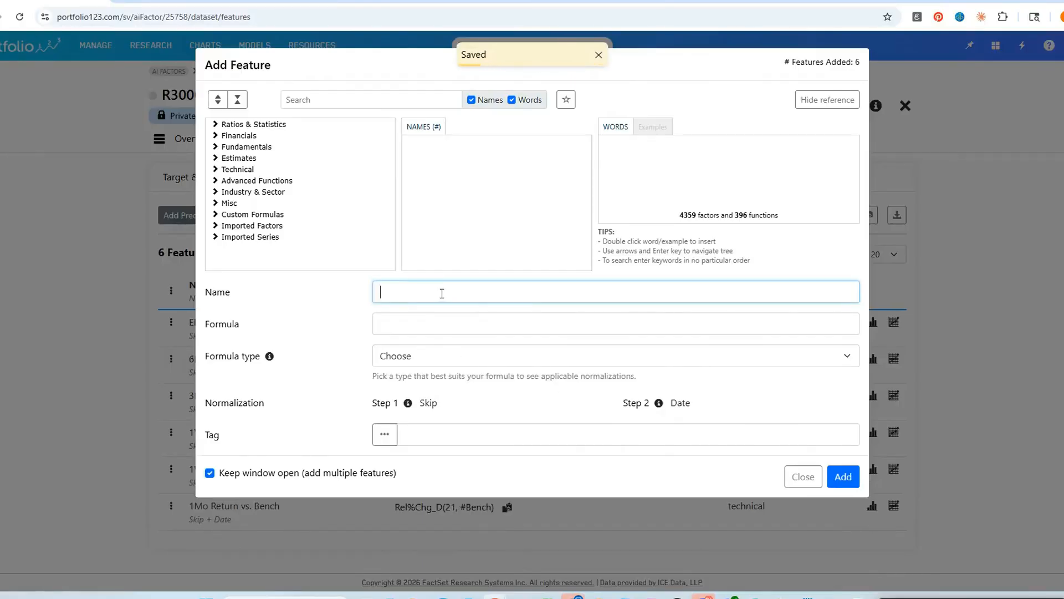
text(EPSExclXorGr%5Y)
click(446, 322)
text(EPSExclXorGr%5Y)
click(450, 357)
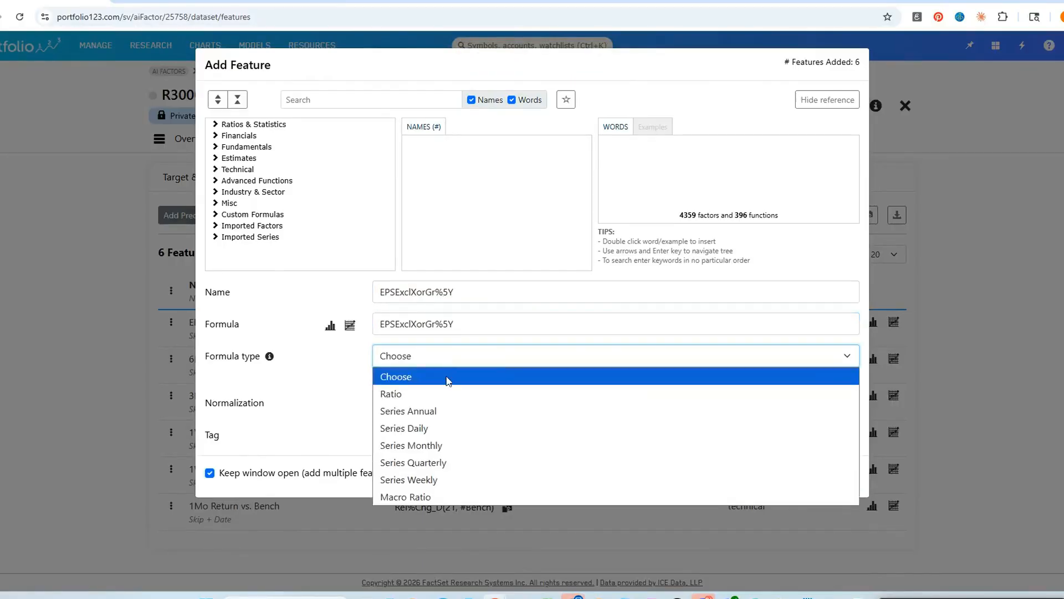
click(443, 391)
click(724, 389)
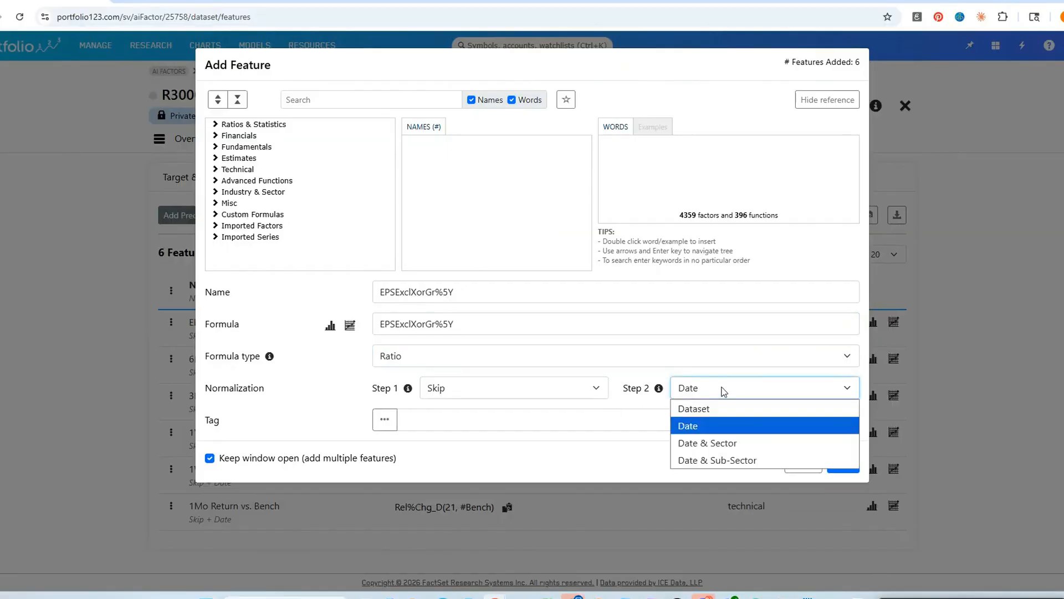
click(730, 436)
click(845, 496)
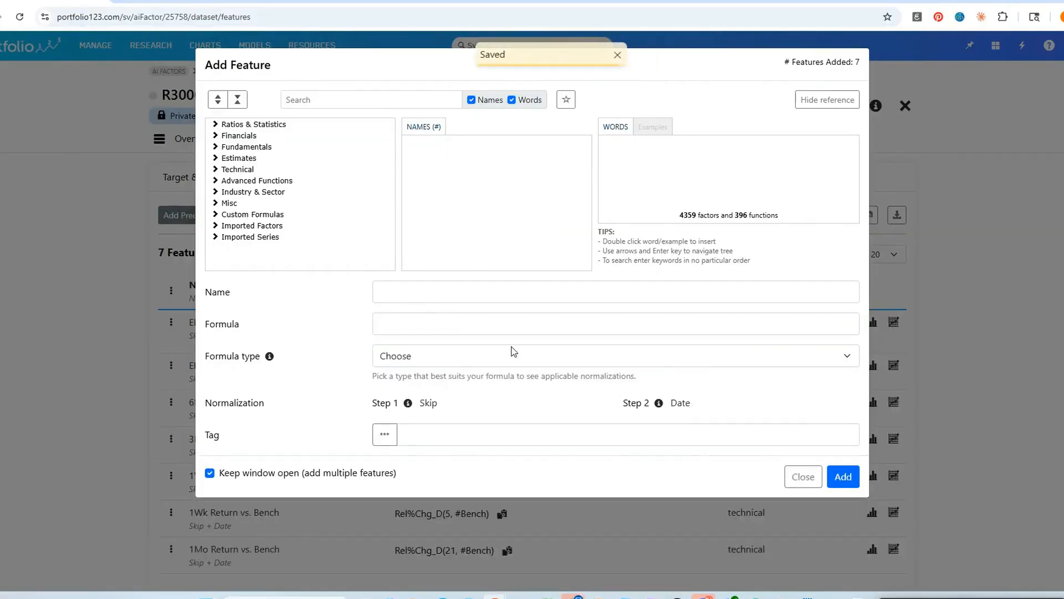
Step: Add a third EPSExclXorGr%5Y formula feature of type Ratio with Skip and Date & Sub-Sector normalization, and close the feature window
click(455, 292)
text(EPSExclXorGr%5Y)
click(453, 326)
text(EPSExclXorGr%5Y)
click(444, 357)
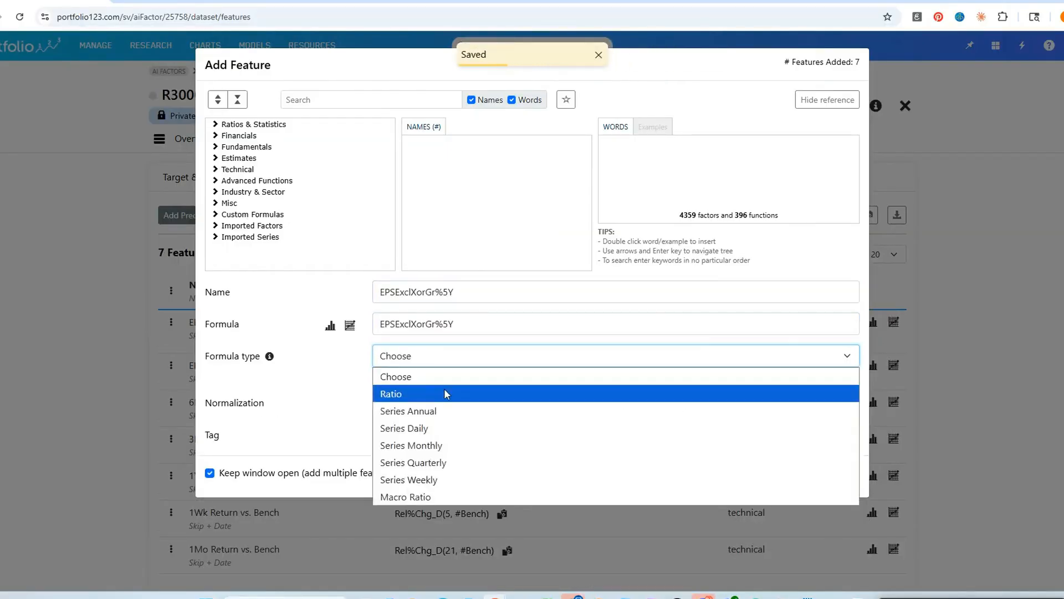
click(444, 391)
click(711, 387)
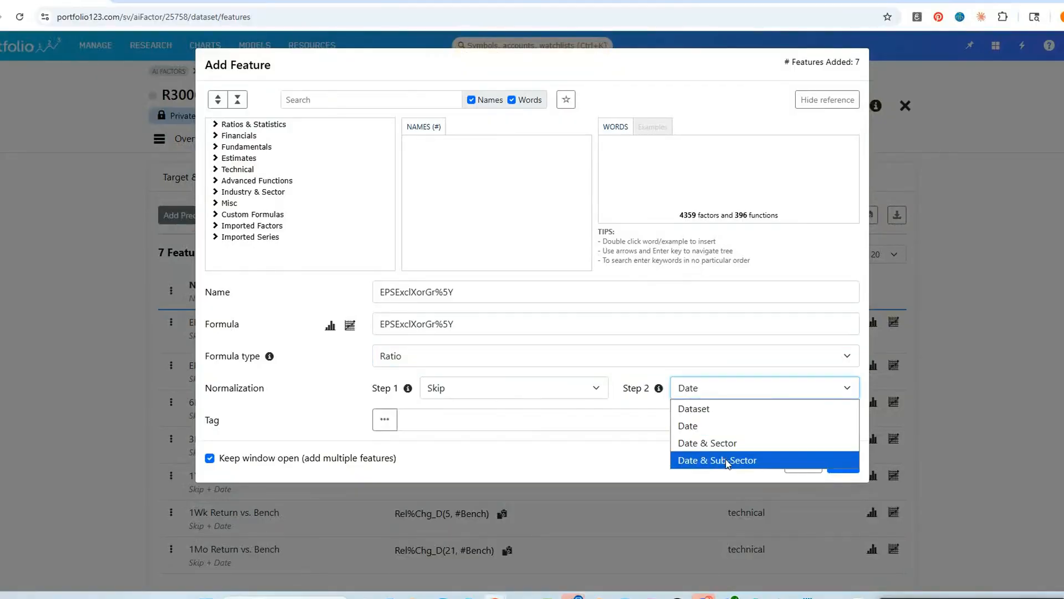
click(730, 460)
click(844, 495)
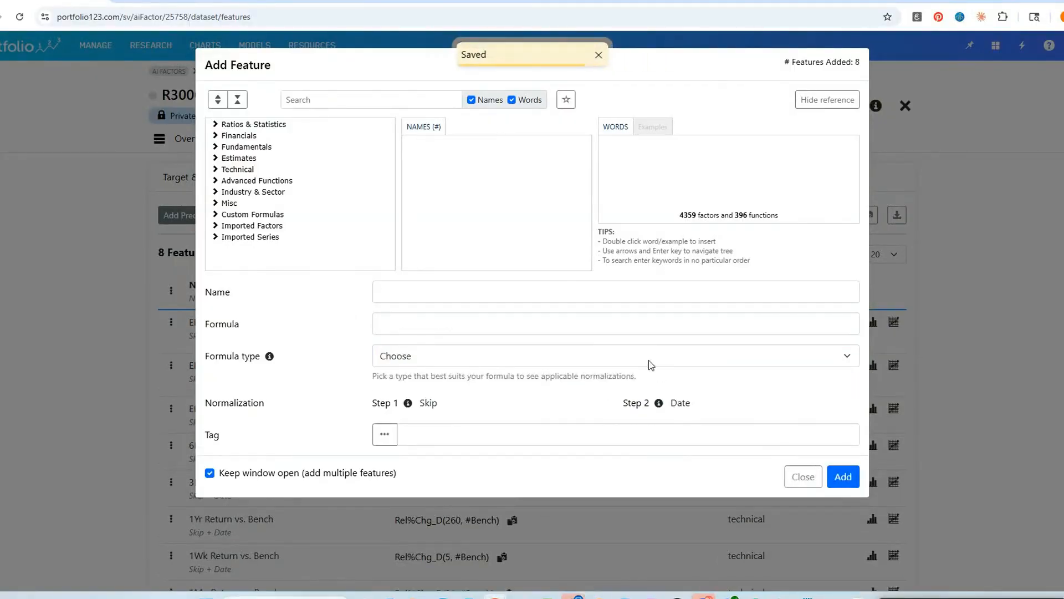
click(804, 482)
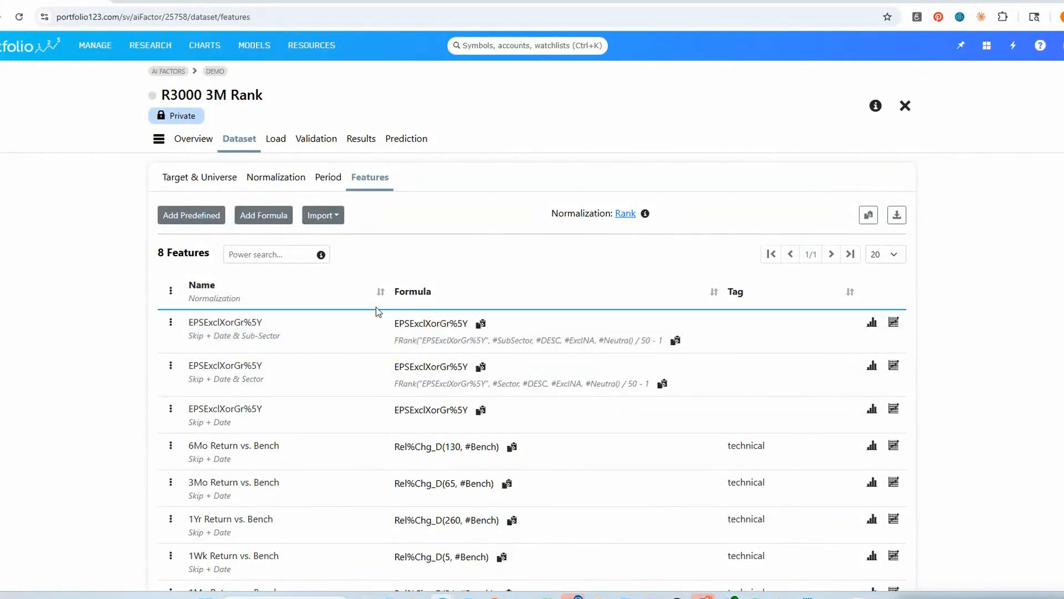
Step: Import the features of the P123 Core Investing Styles ranking system Core Combination, keeping the existing features, and review the feature list
click(333, 220)
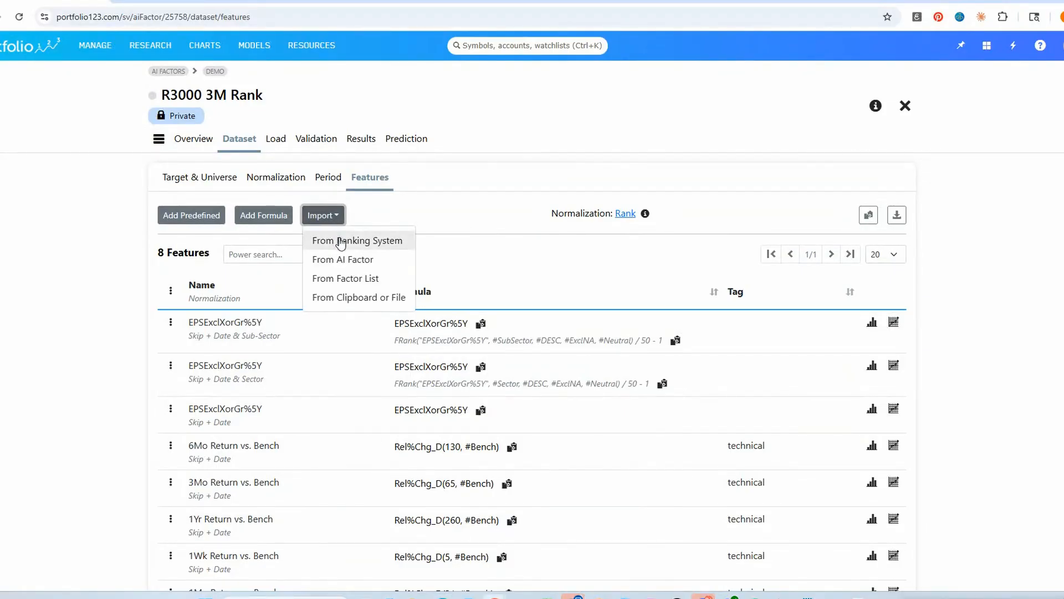
click(341, 242)
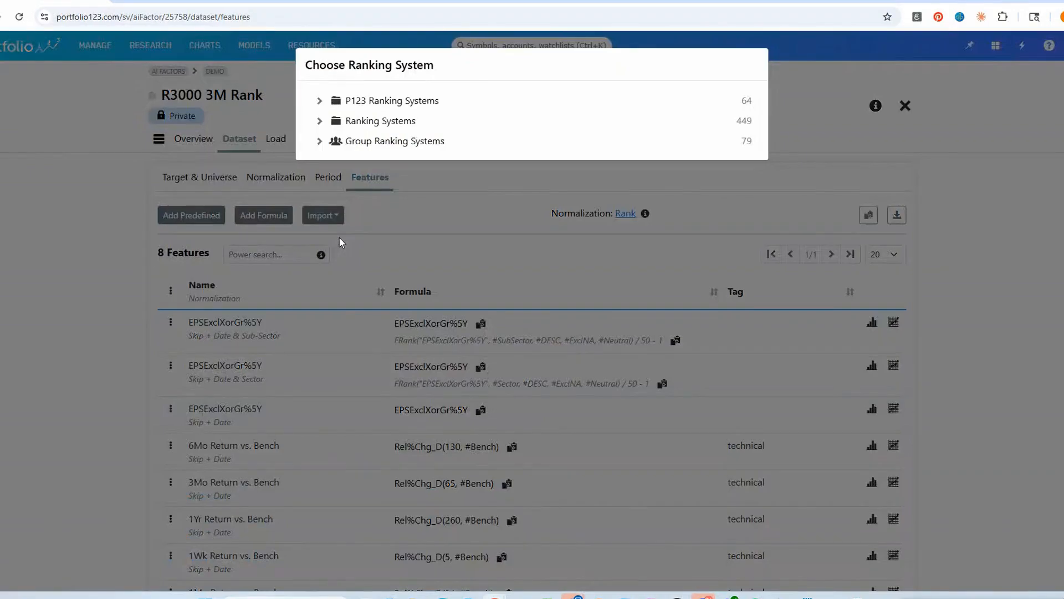
click(319, 101)
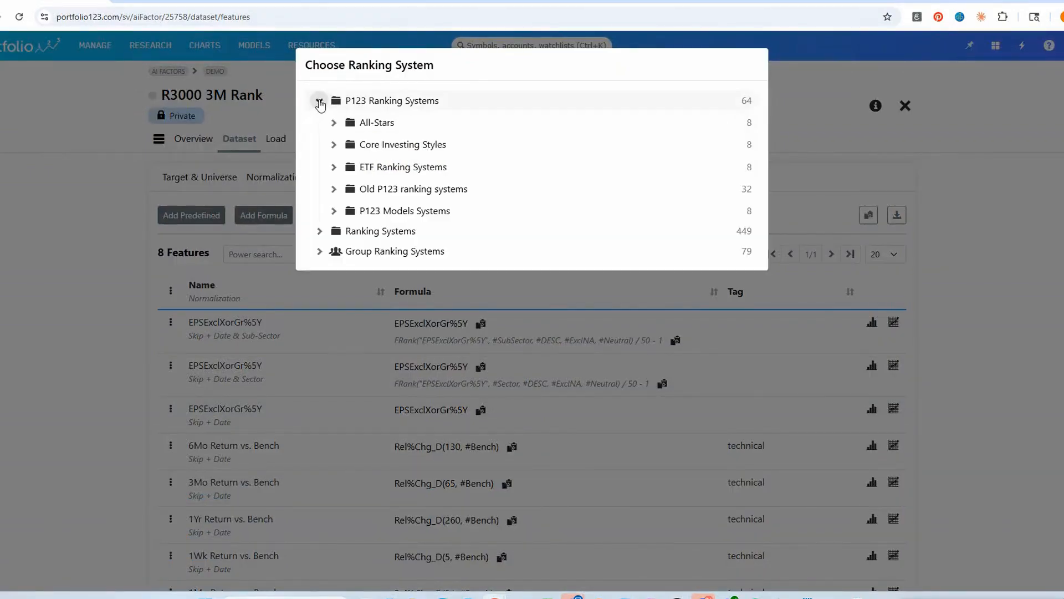
click(387, 148)
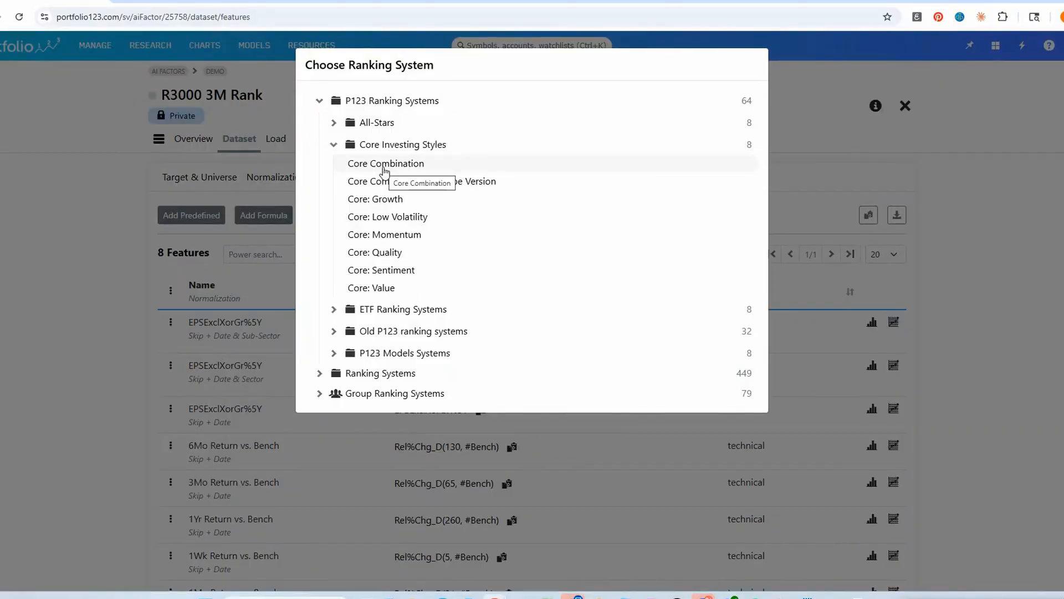
click(385, 164)
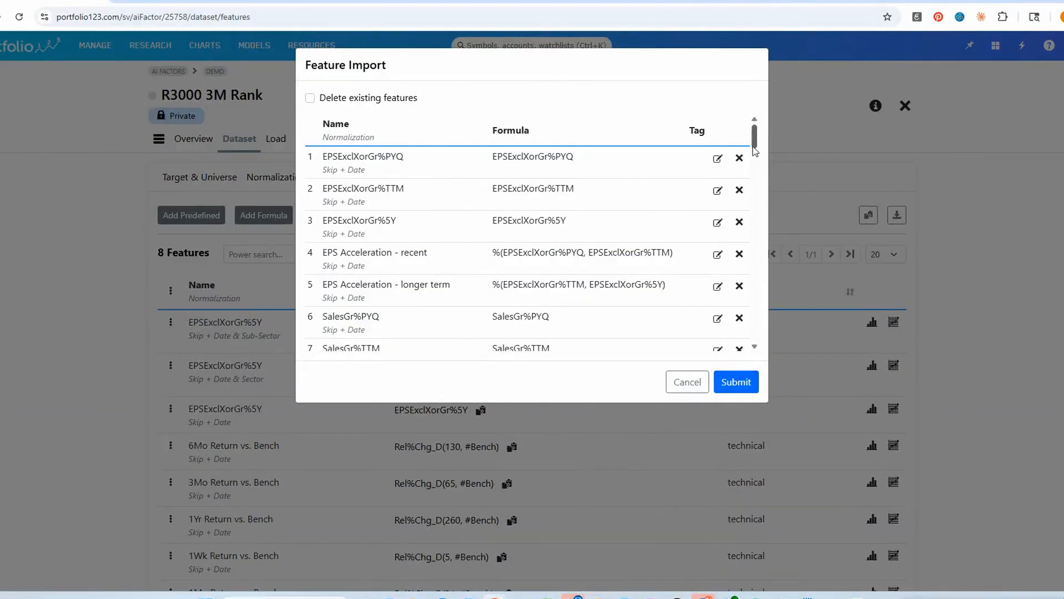
drag(755, 149, 766, 341)
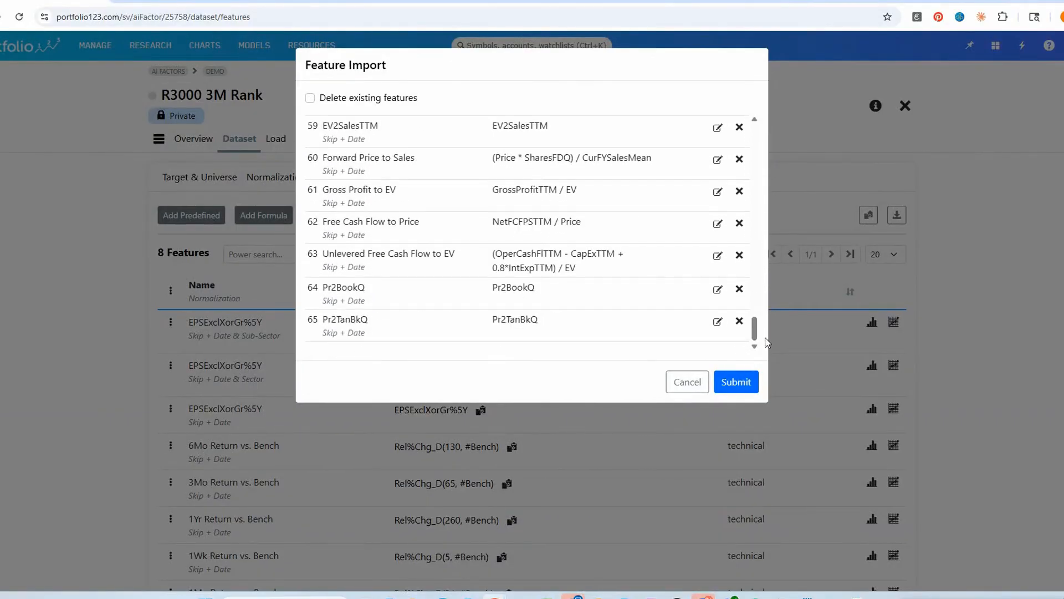
click(728, 381)
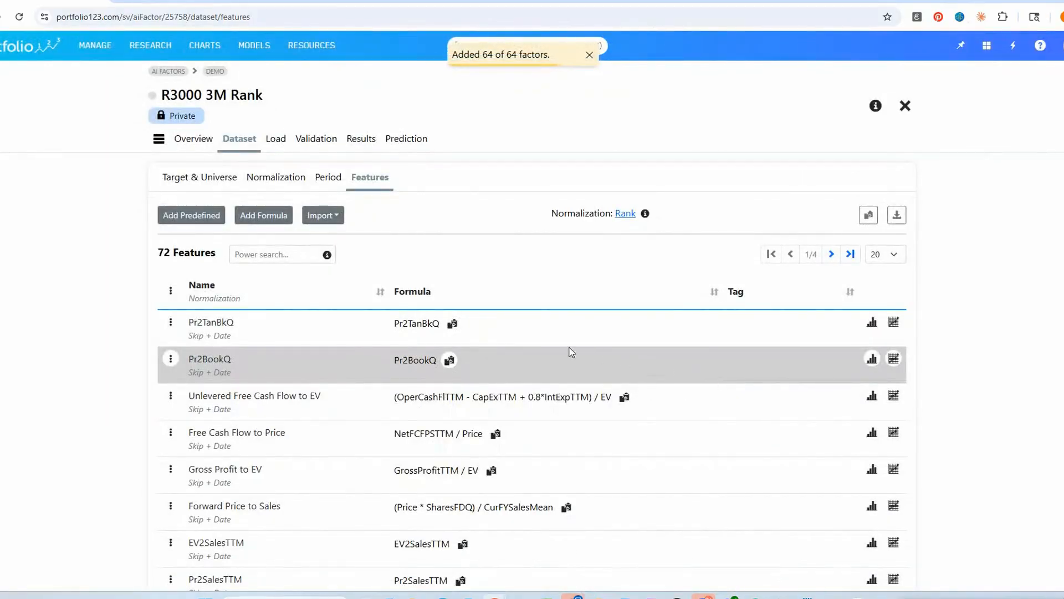
scroll(572, 366, down, 7)
scroll(571, 368, up, 2)
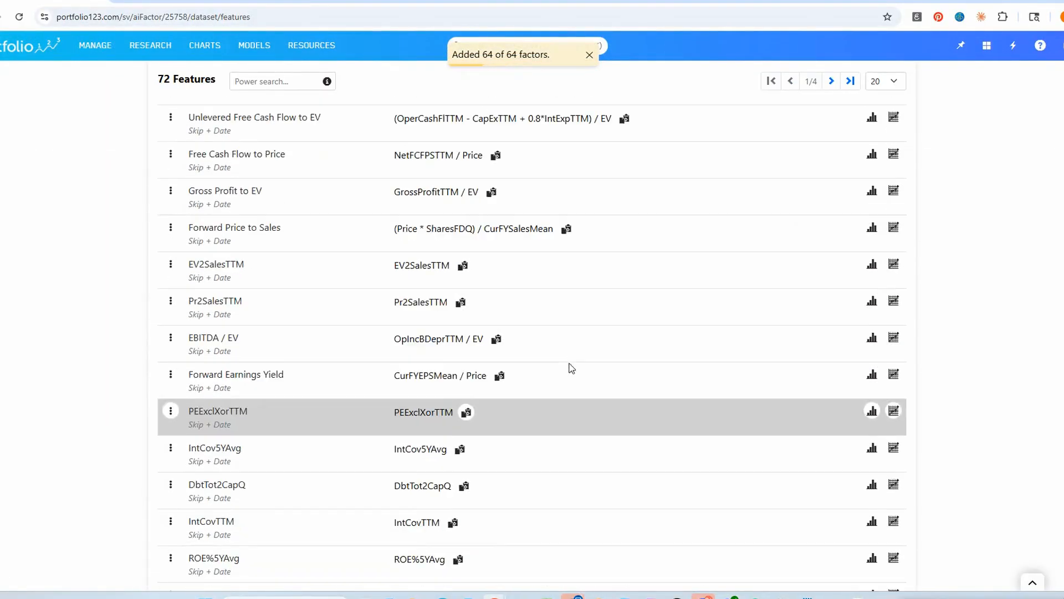
scroll(571, 368, up, 5)
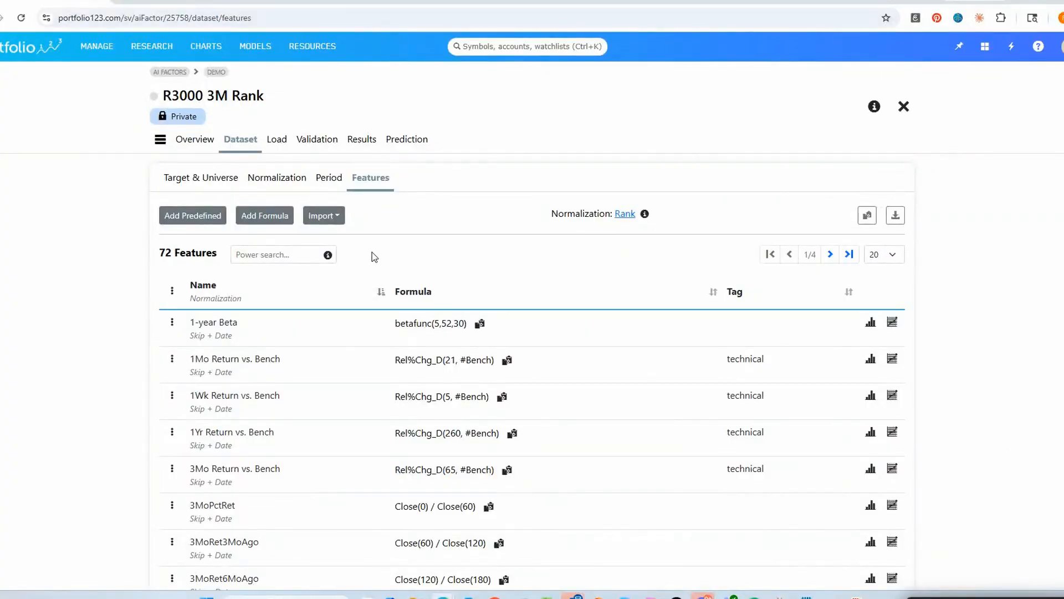
Step: Start loading the dataset with the Target Information Regression sample set to 100%
click(274, 139)
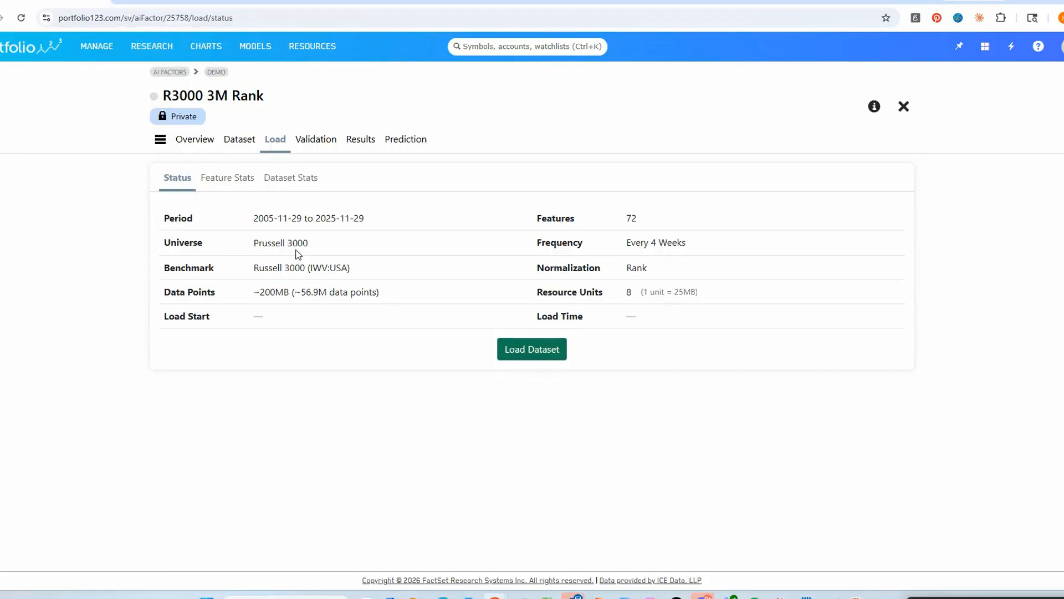
click(538, 353)
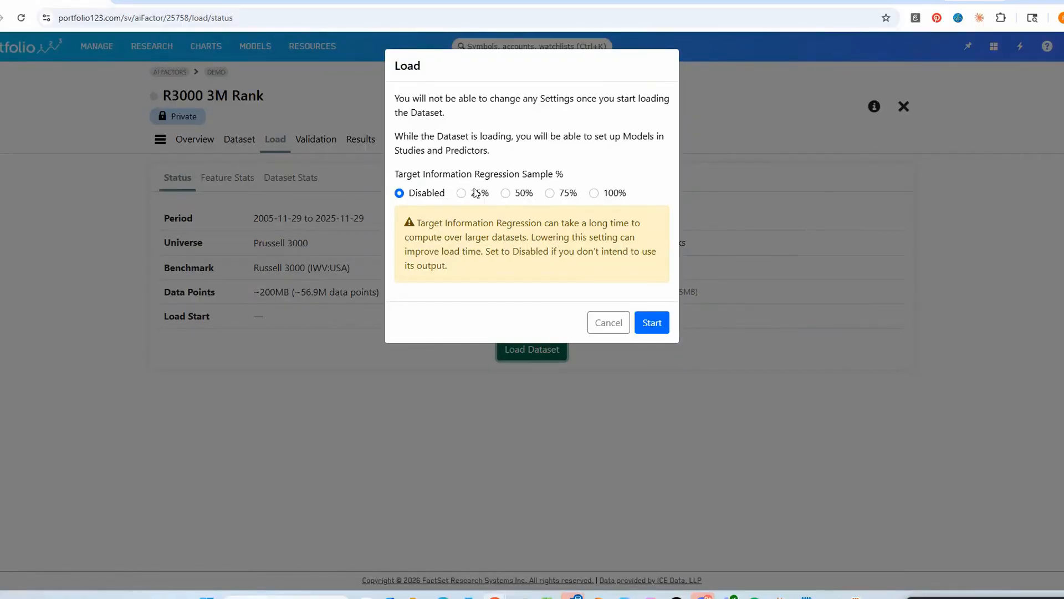
click(595, 193)
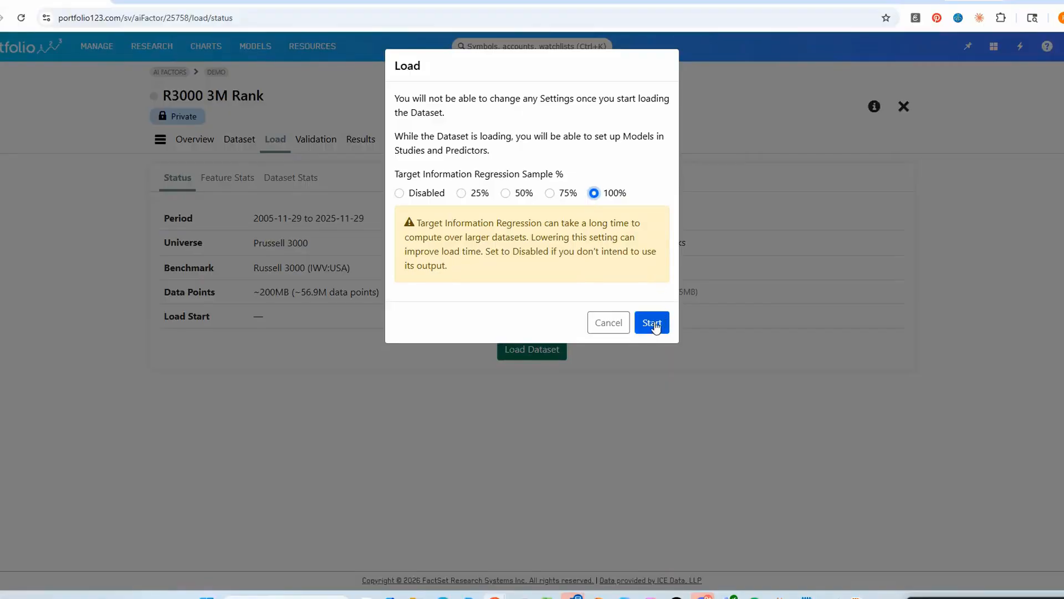
click(655, 324)
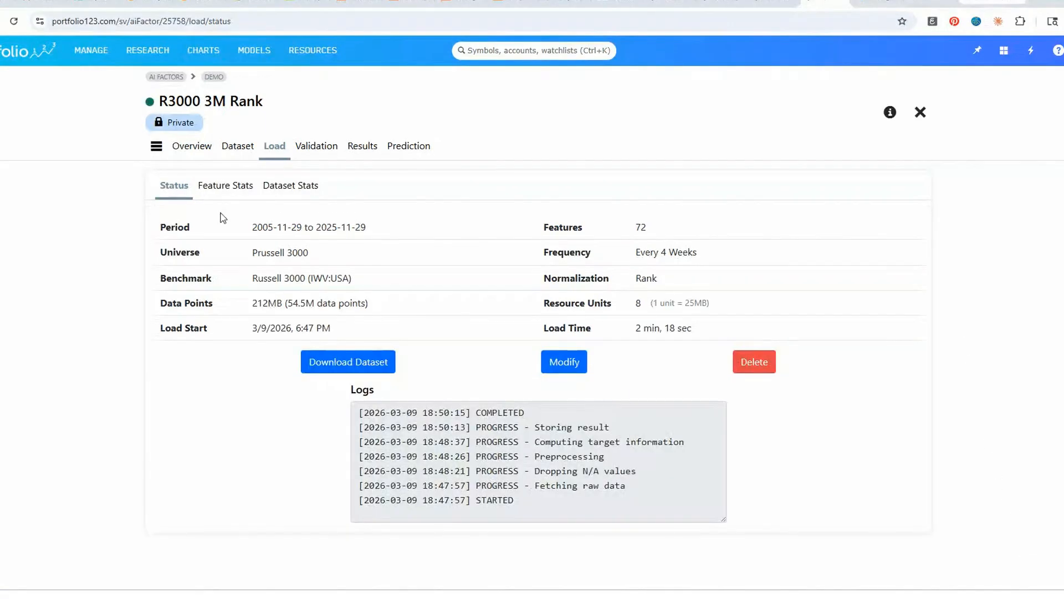
Step: Examine the loaded dataset's feature stats, comparing the features' Target Information Regression and N/A percentages
click(226, 188)
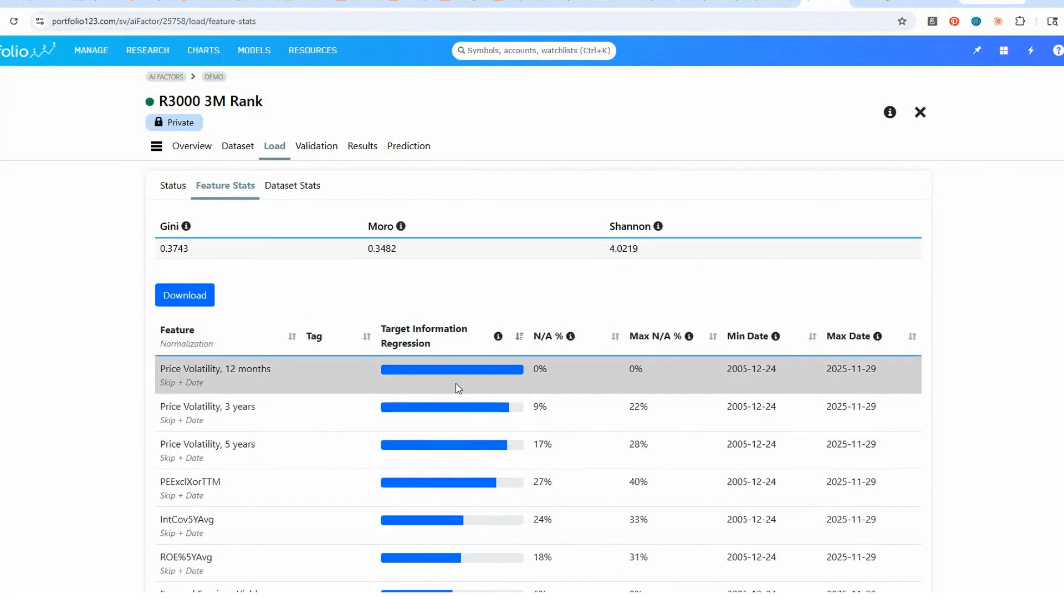
scroll(456, 387, down, 3)
scroll(458, 387, down, 7)
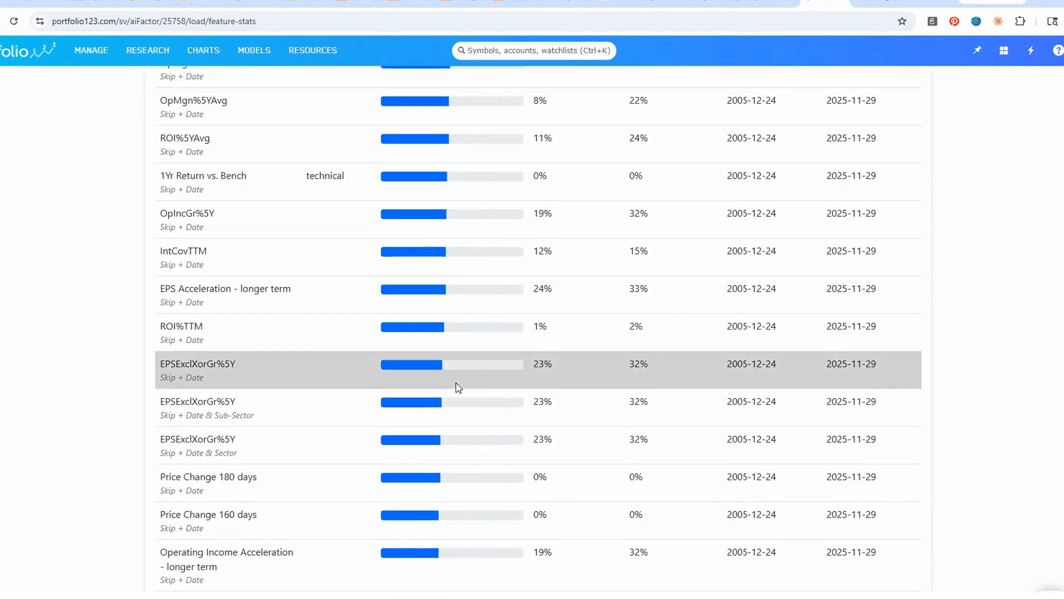
scroll(459, 387, down, 2)
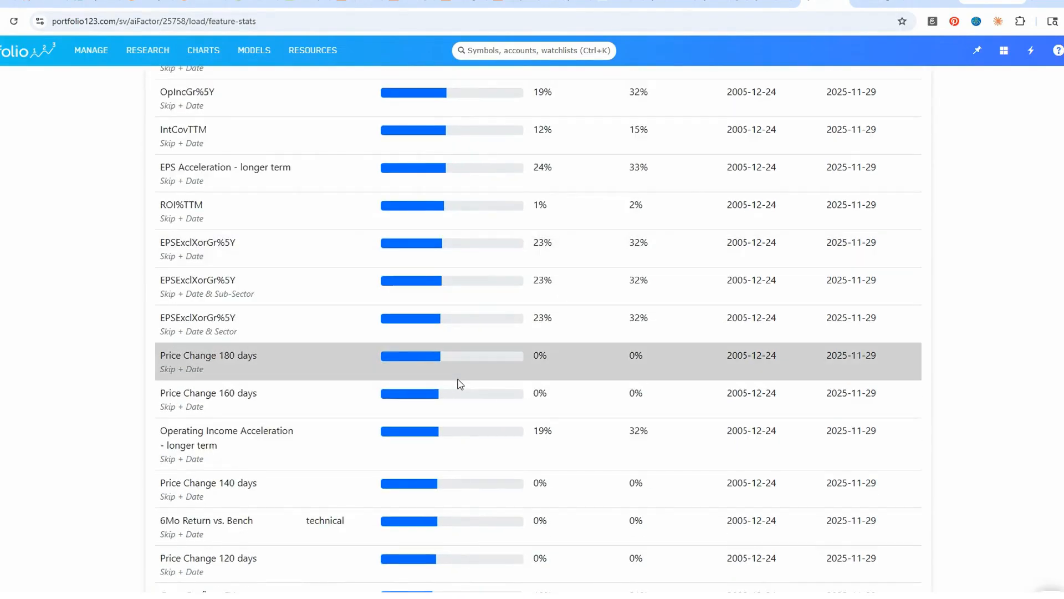
scroll(458, 383, down, 6)
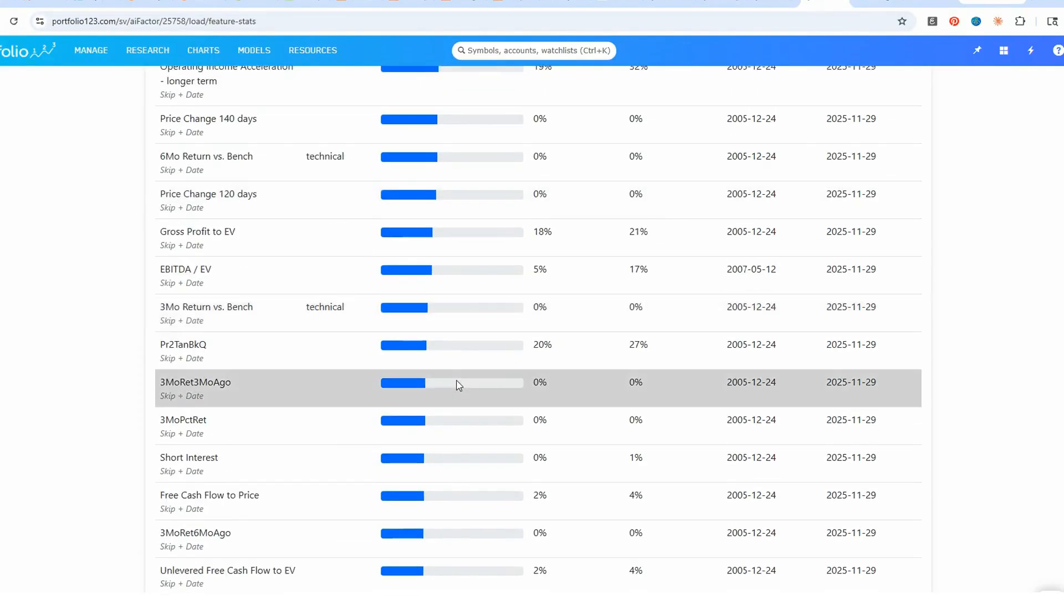
scroll(458, 385, up, 8)
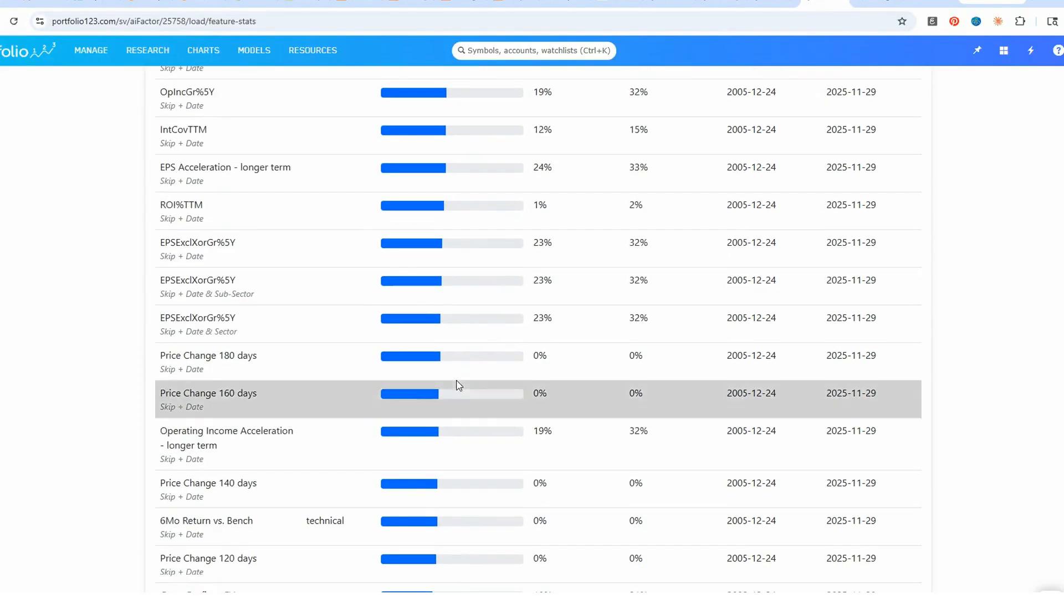
scroll(459, 384, up, 3)
scroll(459, 384, up, 7)
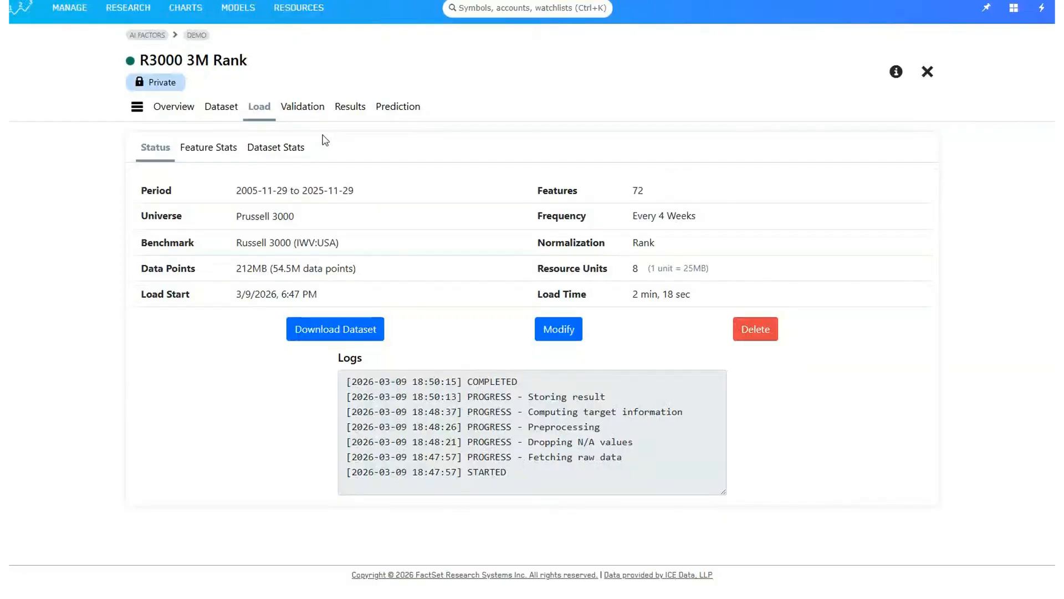
Step: Set the Basic Holdout validation's holdout period to 72 months and enable the testing period
click(304, 113)
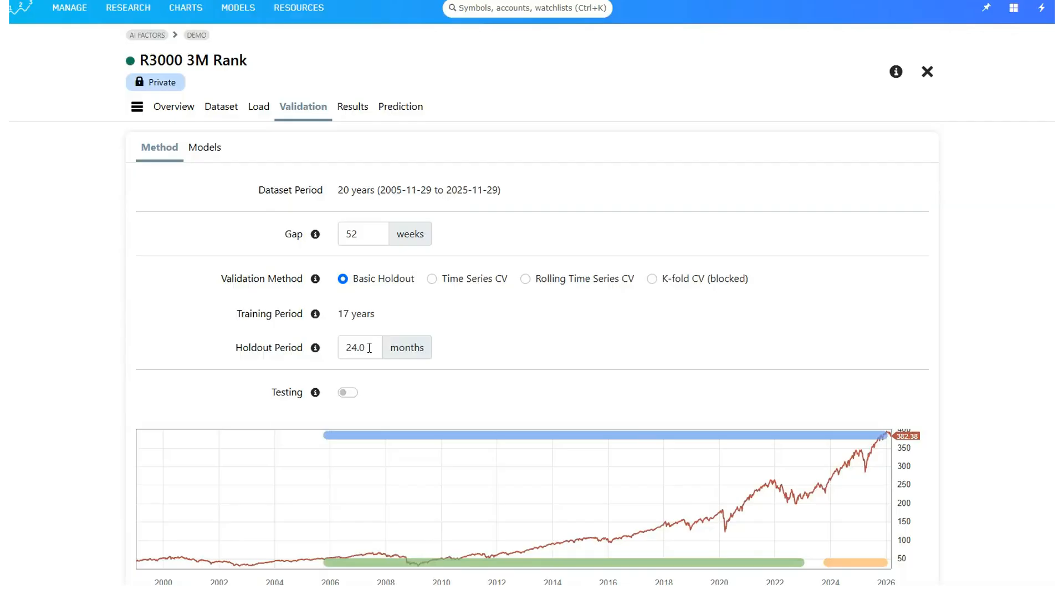
drag(371, 347, 338, 348)
text(72)
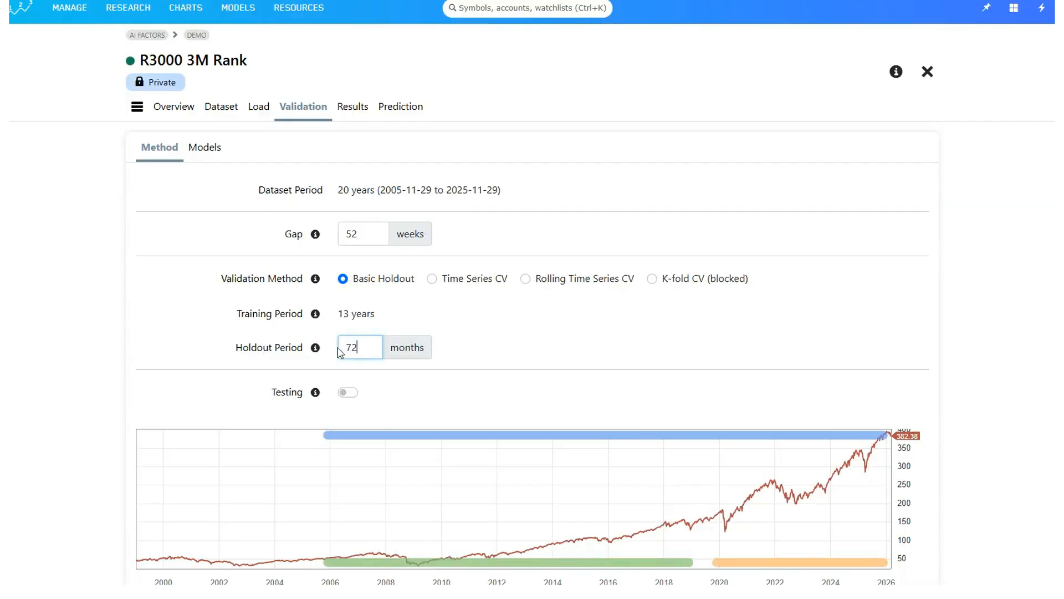
scroll(542, 316, down, 2)
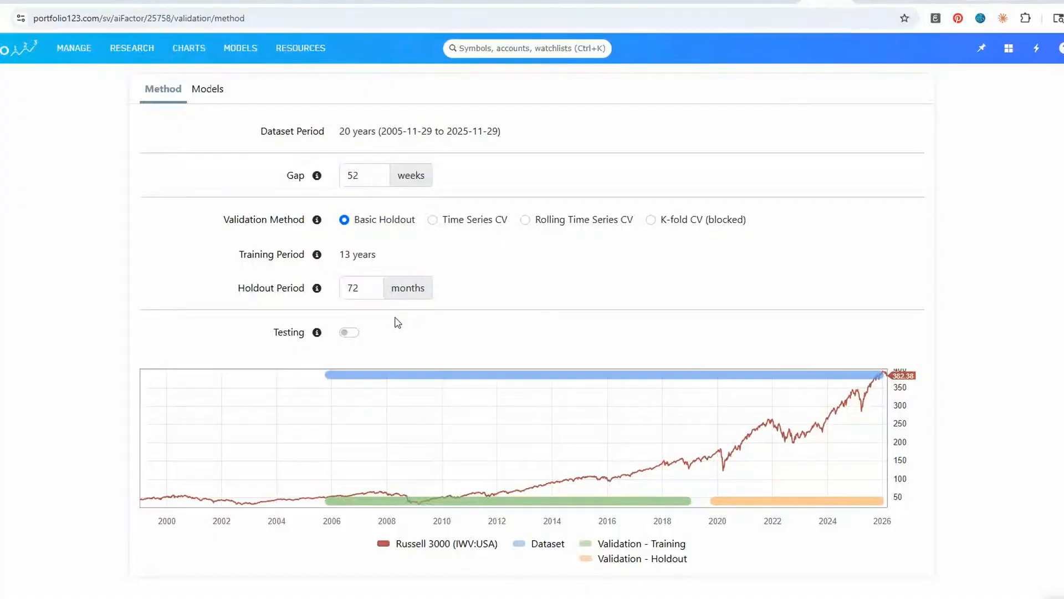
click(352, 333)
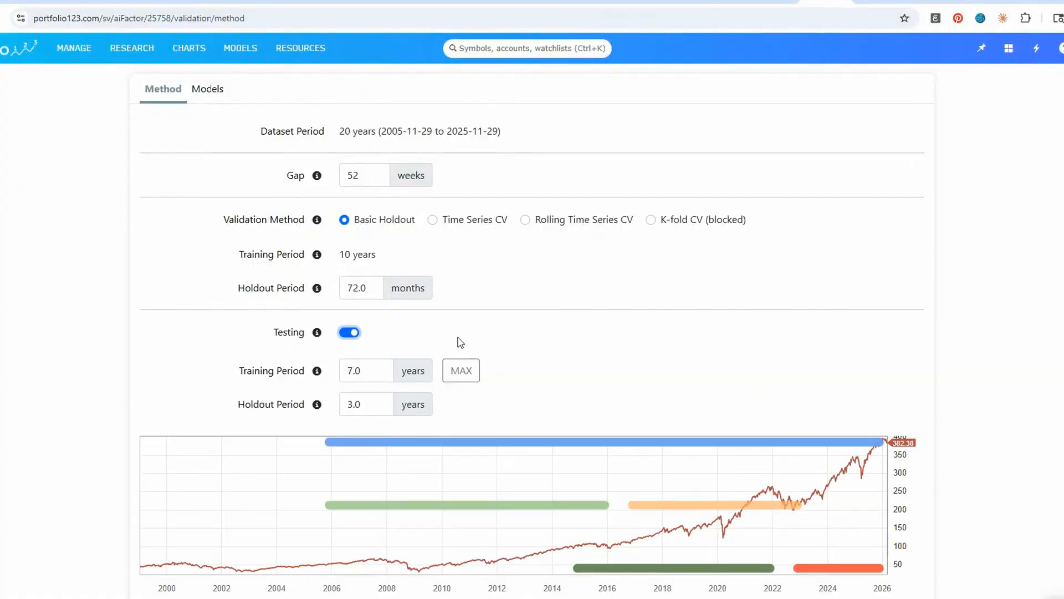
scroll(518, 355, down, 1)
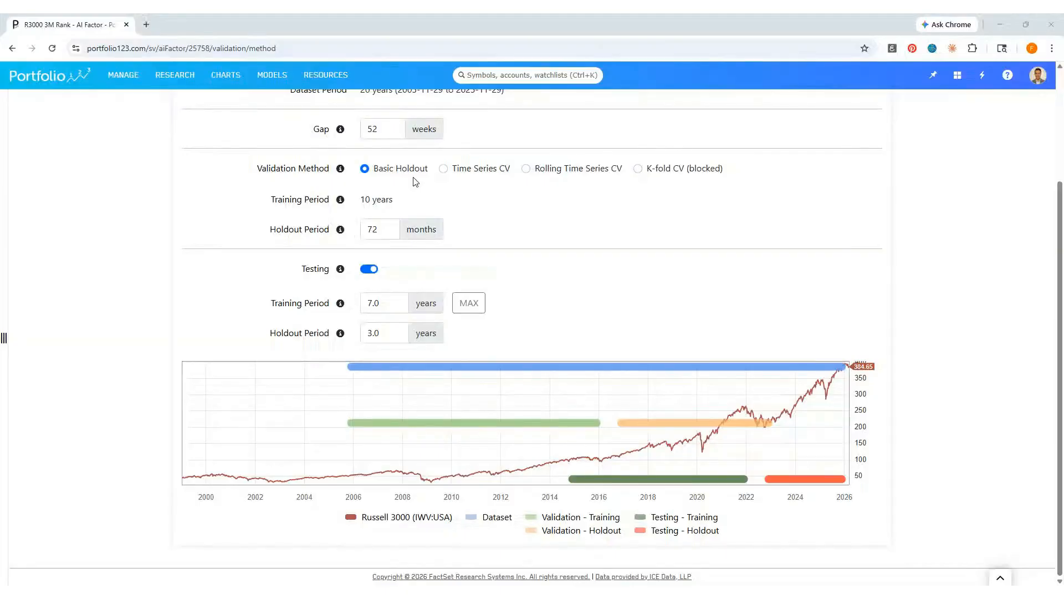
Step: Set the validation method to Time Series CV with a 24-month holdout period, and switch it to Rolling Time Series CV
click(443, 169)
drag(389, 267, 352, 275)
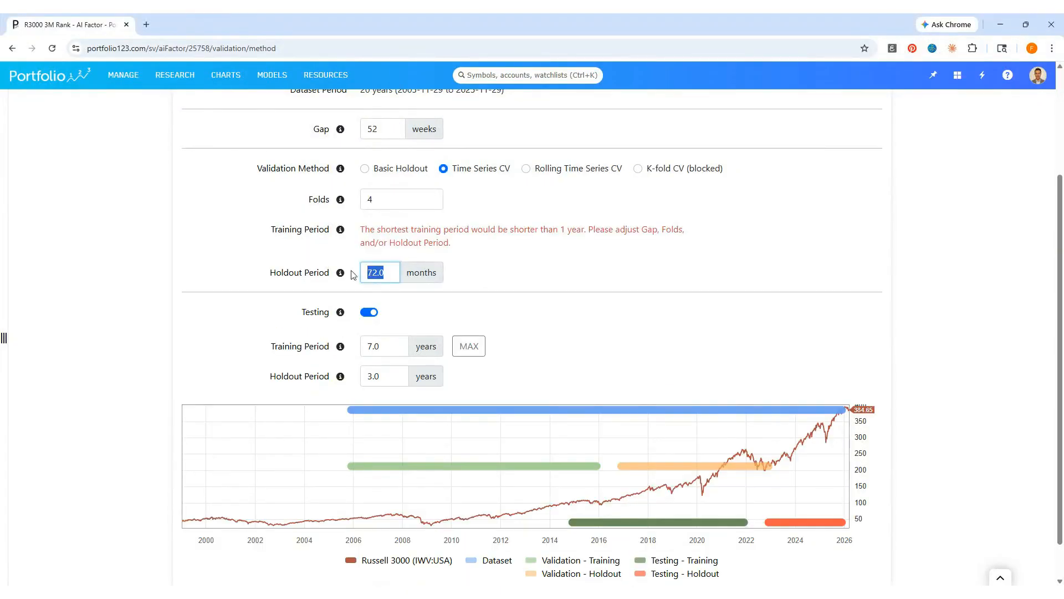
text(24)
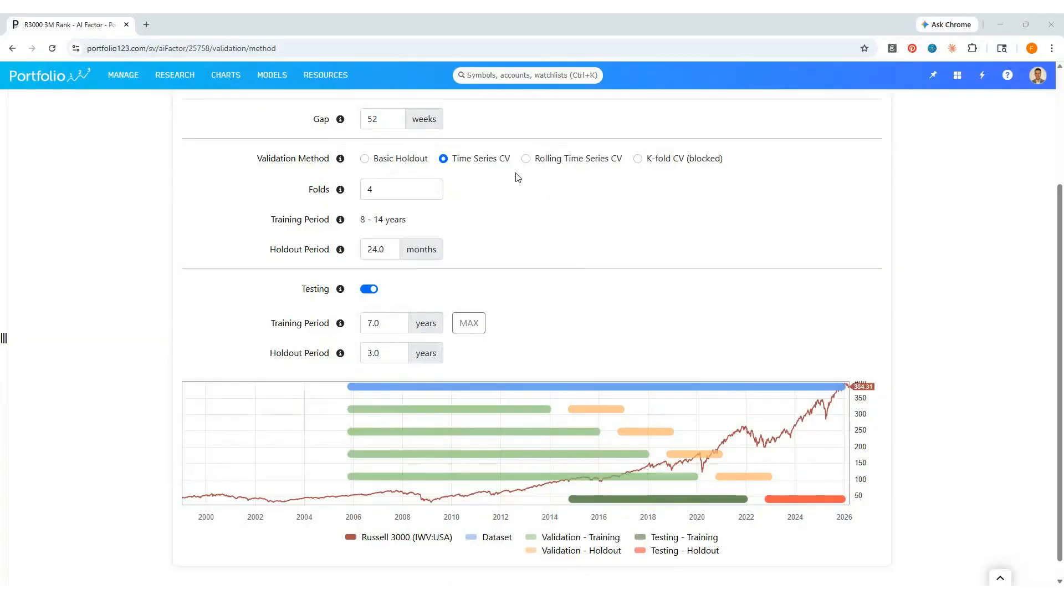
click(525, 159)
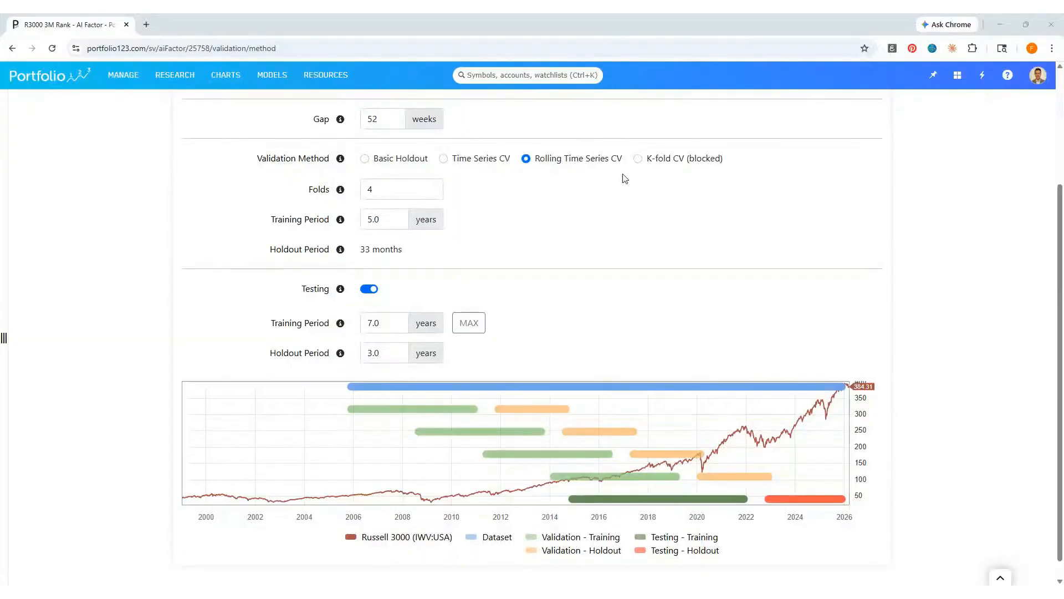
Step: Preview the K-fold CV (blocked) validation method, and set the validation method back to Basic Holdout
click(637, 159)
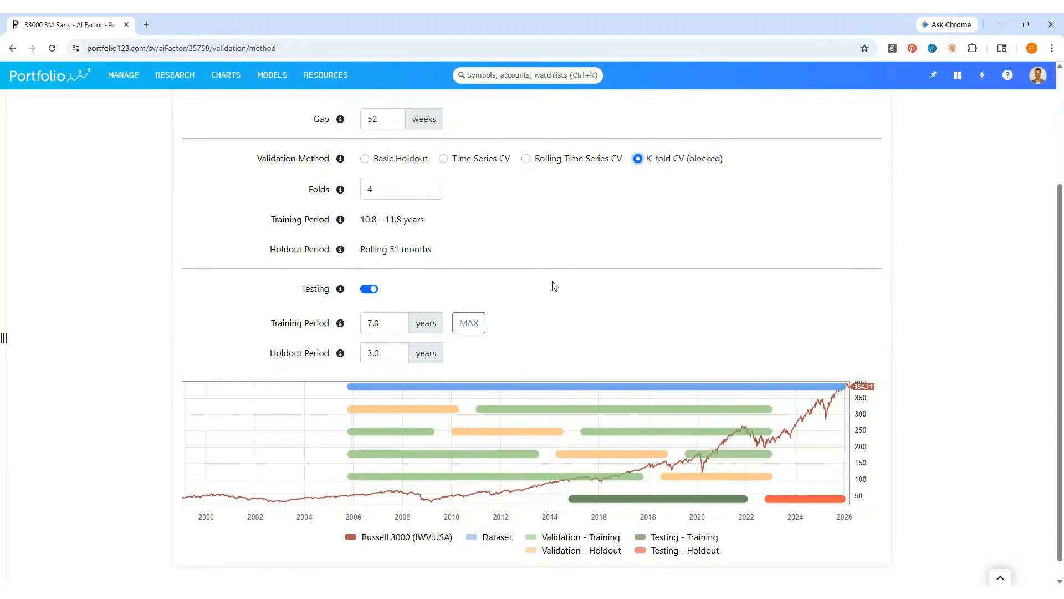
scroll(370, 218, up, 1)
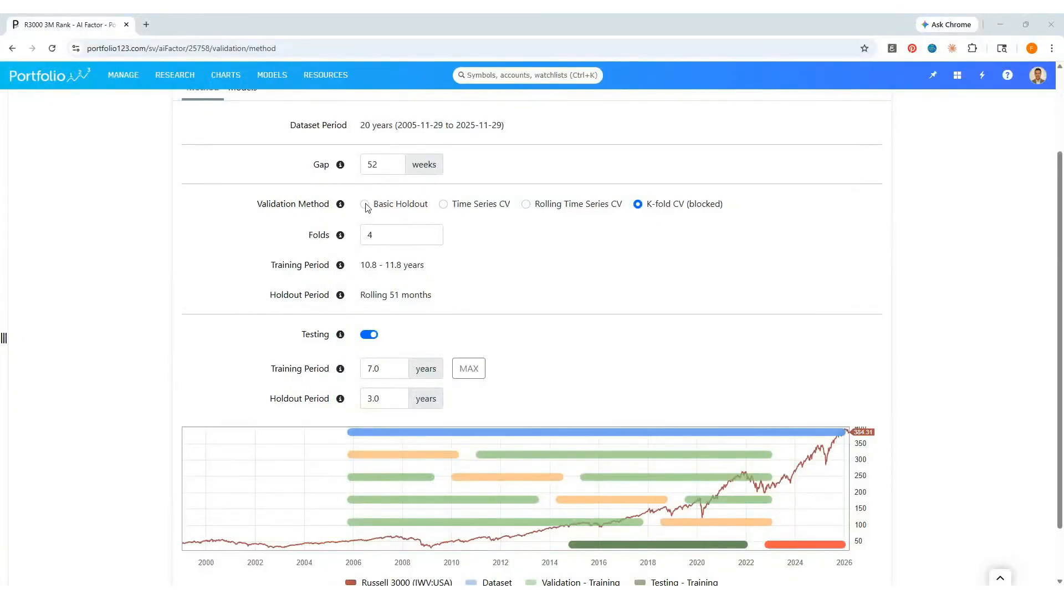
click(365, 205)
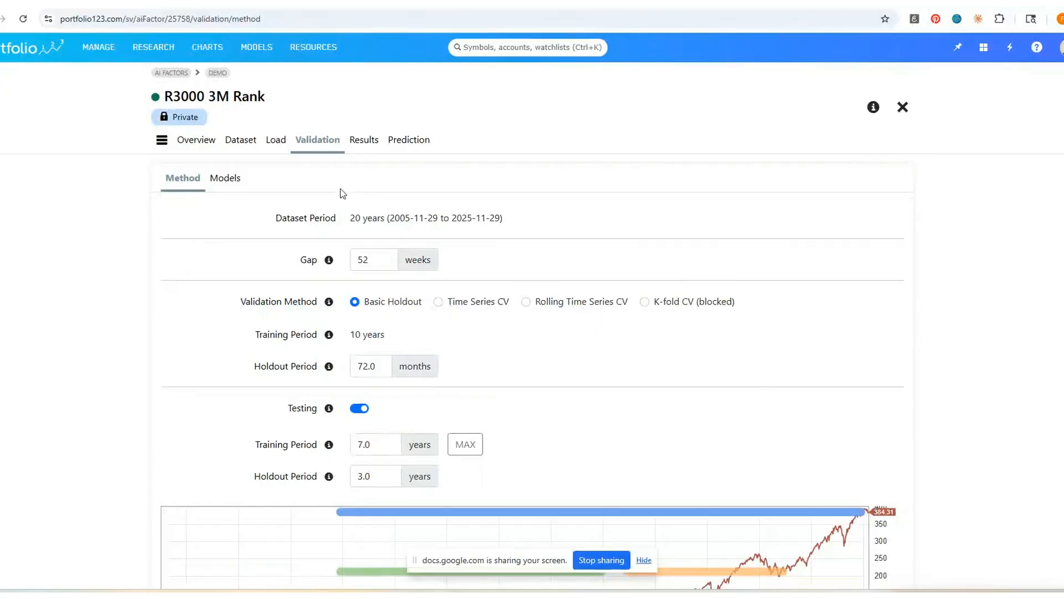
Step: Add all predefined DeepTables models to the factor's validation models, keeping the Add Model(s) window open
click(225, 182)
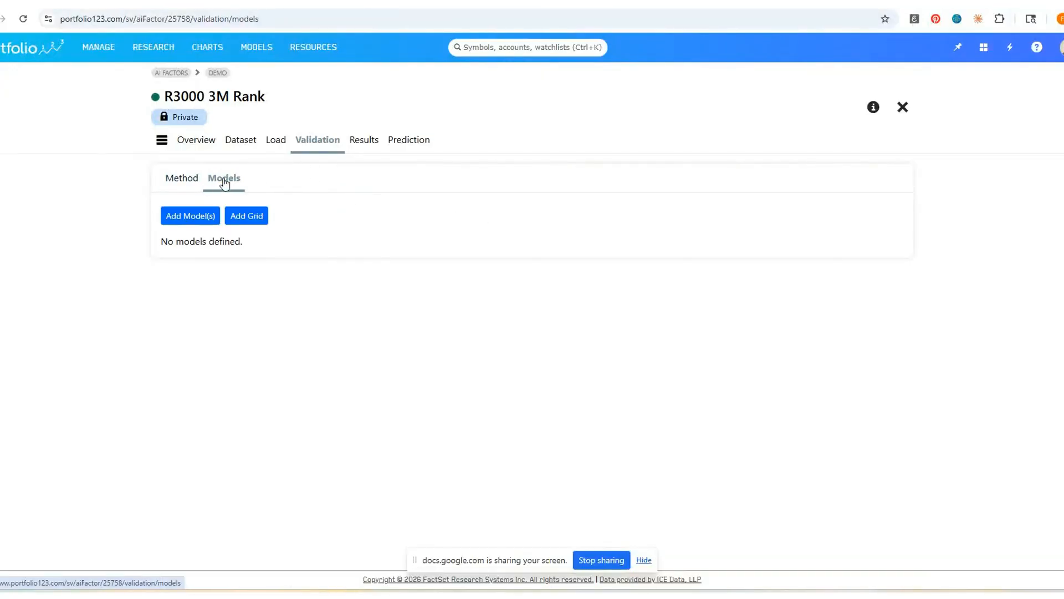
click(191, 215)
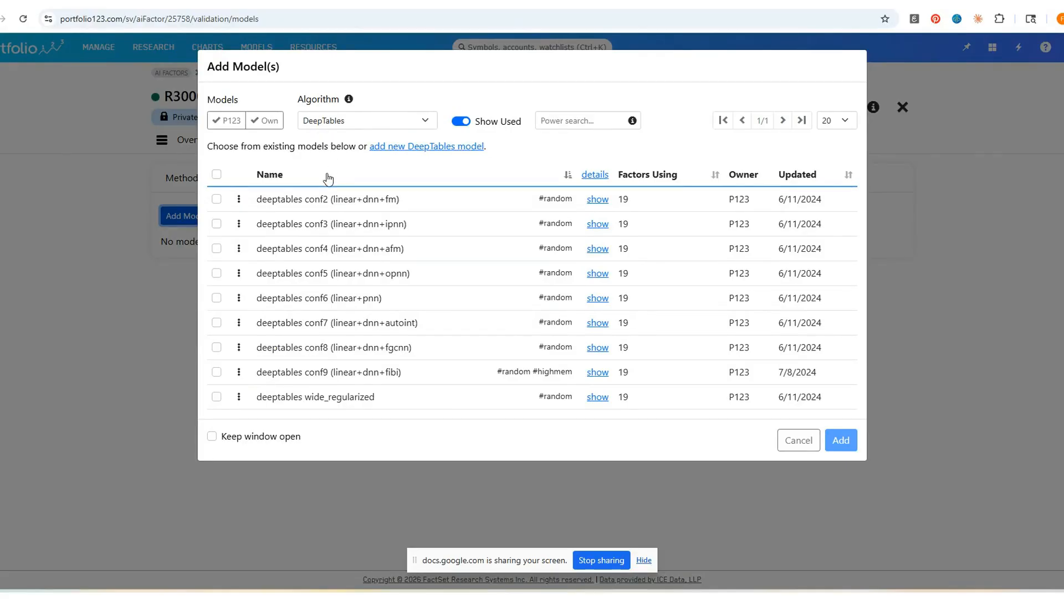
click(212, 435)
click(217, 174)
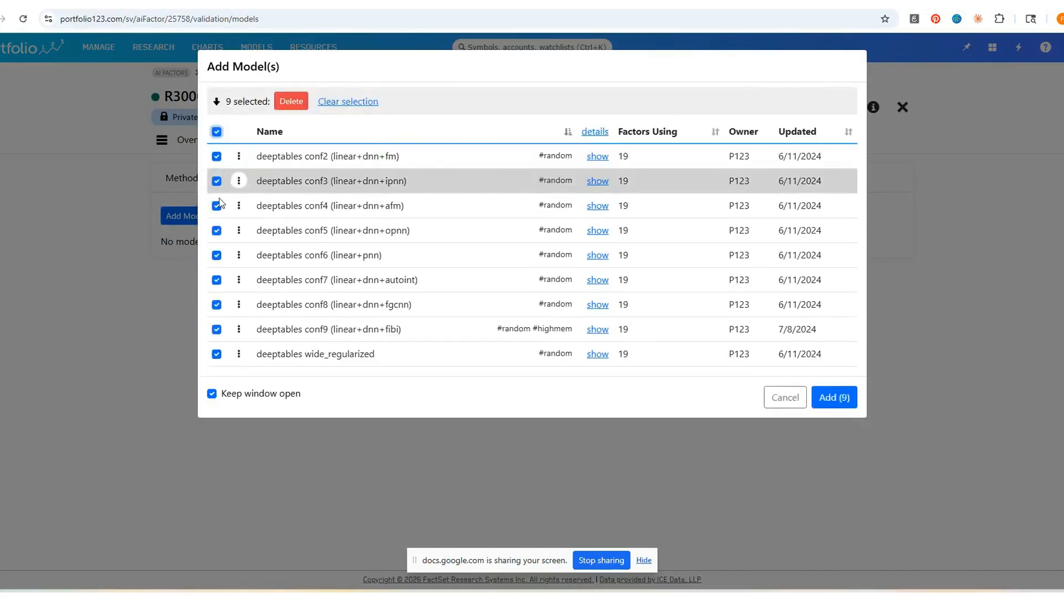
click(833, 397)
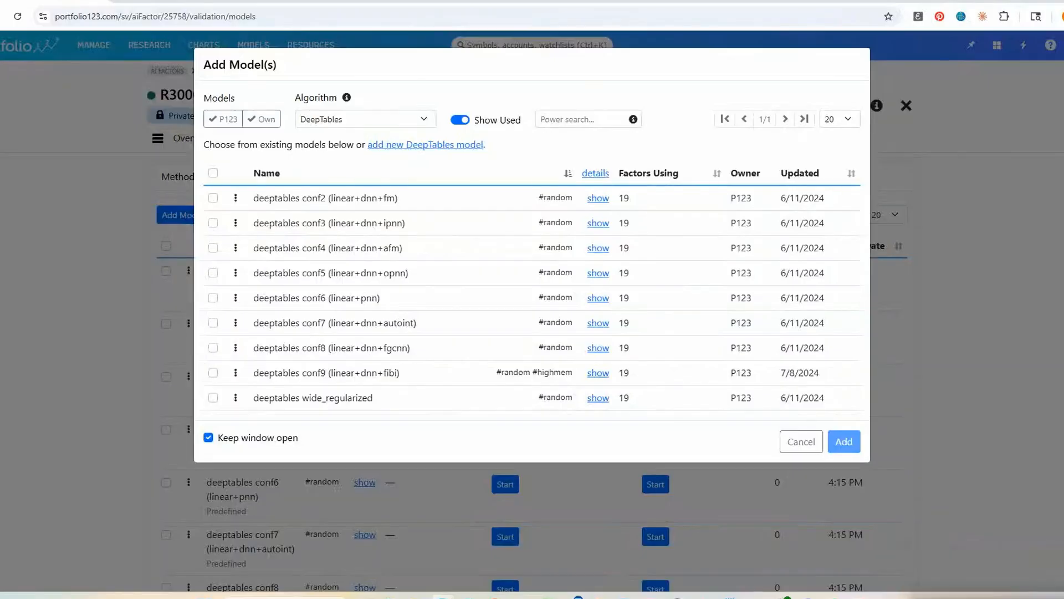
Step: Review the details of elasticnet bidirectional 1 and directional 1, and add all ElasticNet models
click(379, 121)
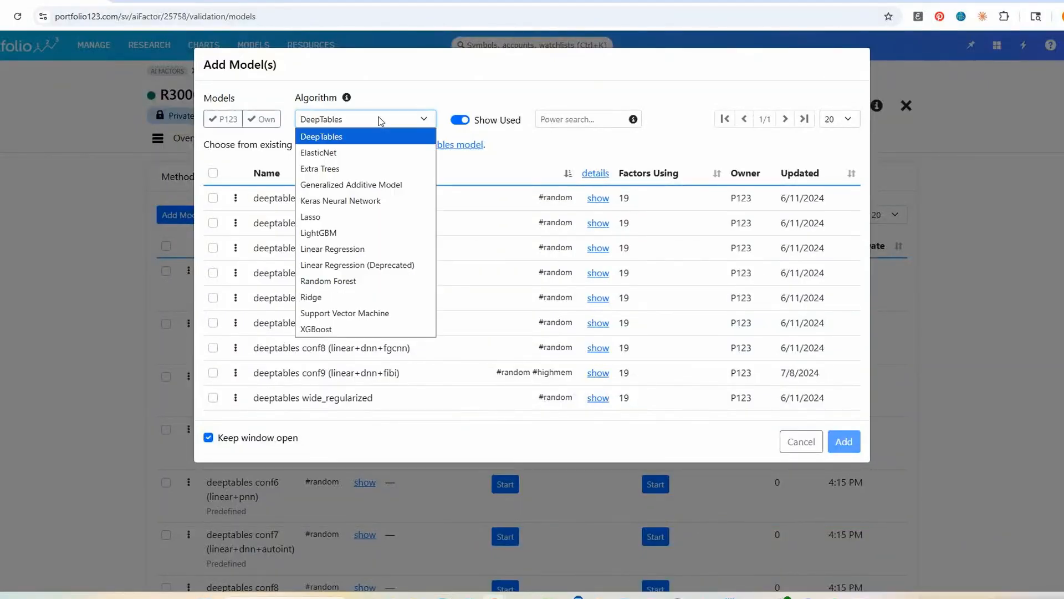
click(364, 153)
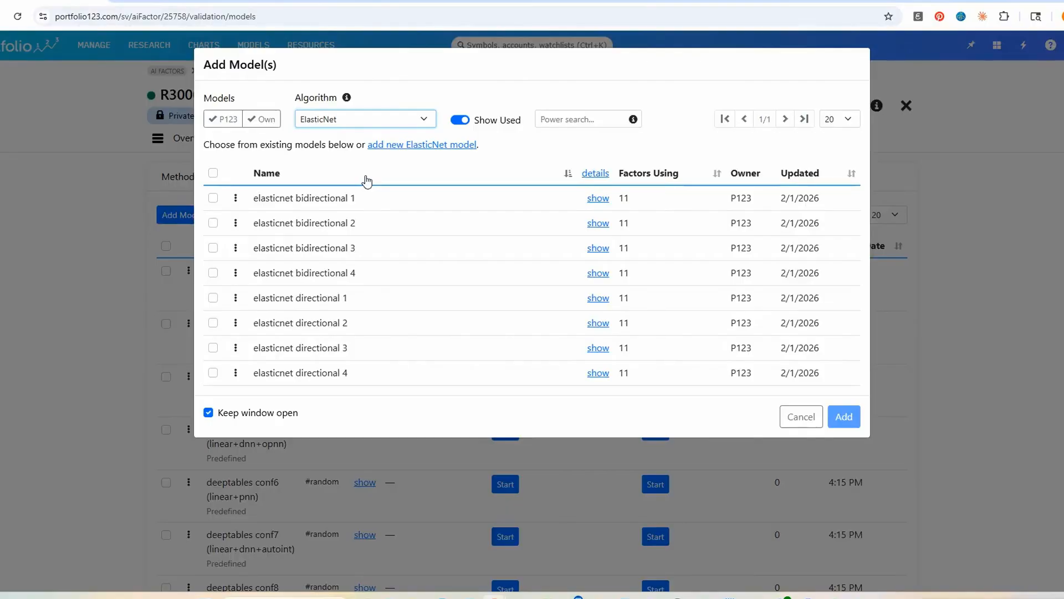
click(604, 198)
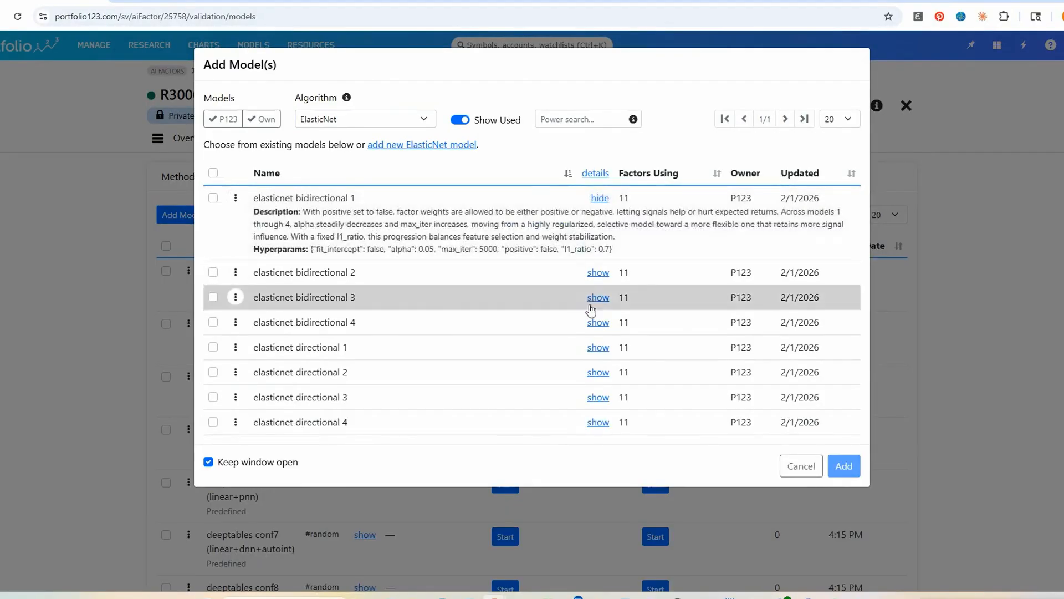
click(597, 348)
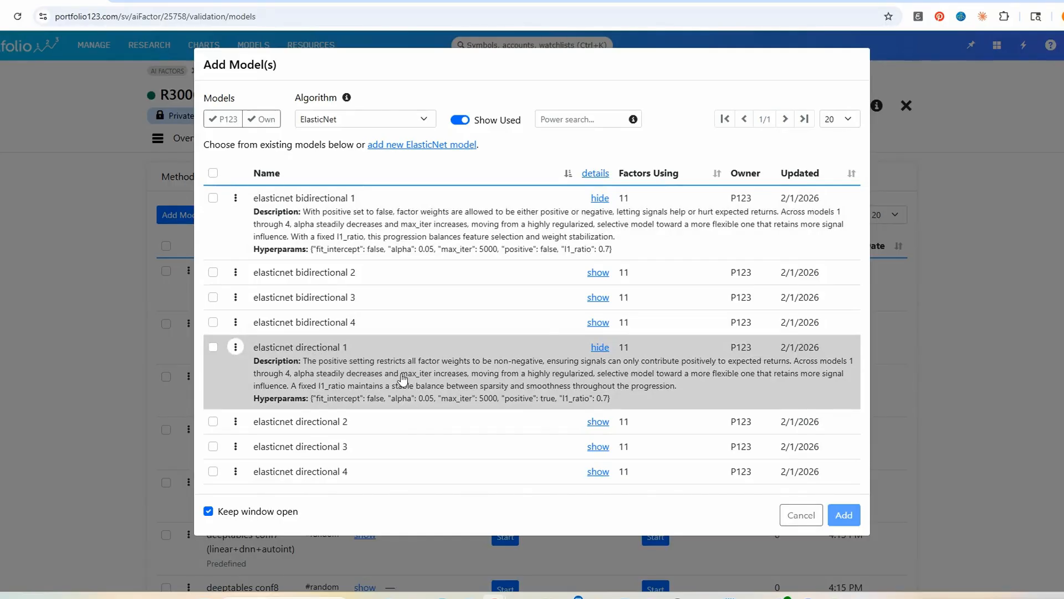
click(213, 173)
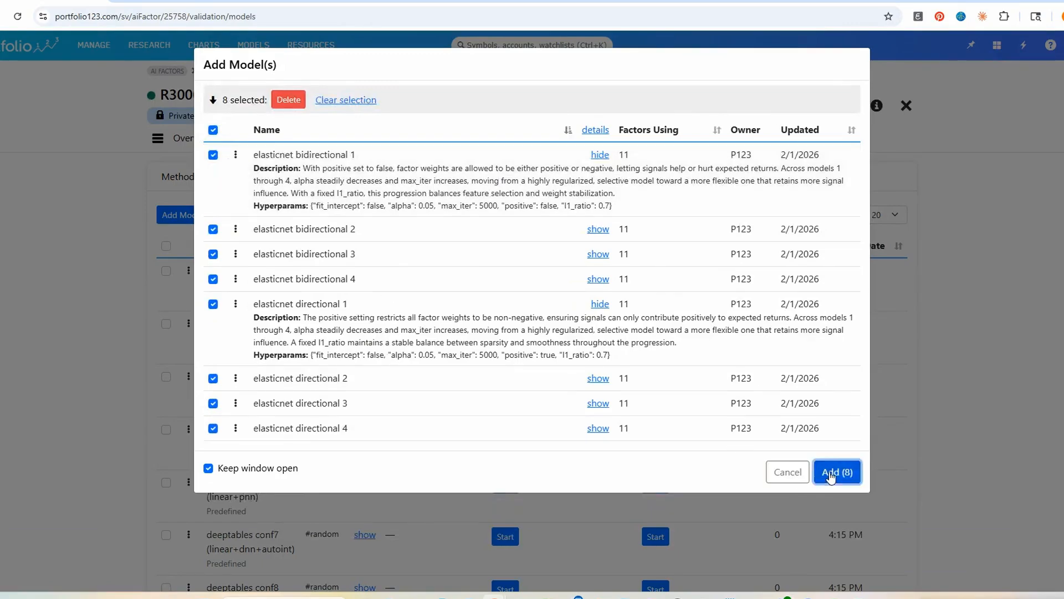
click(830, 471)
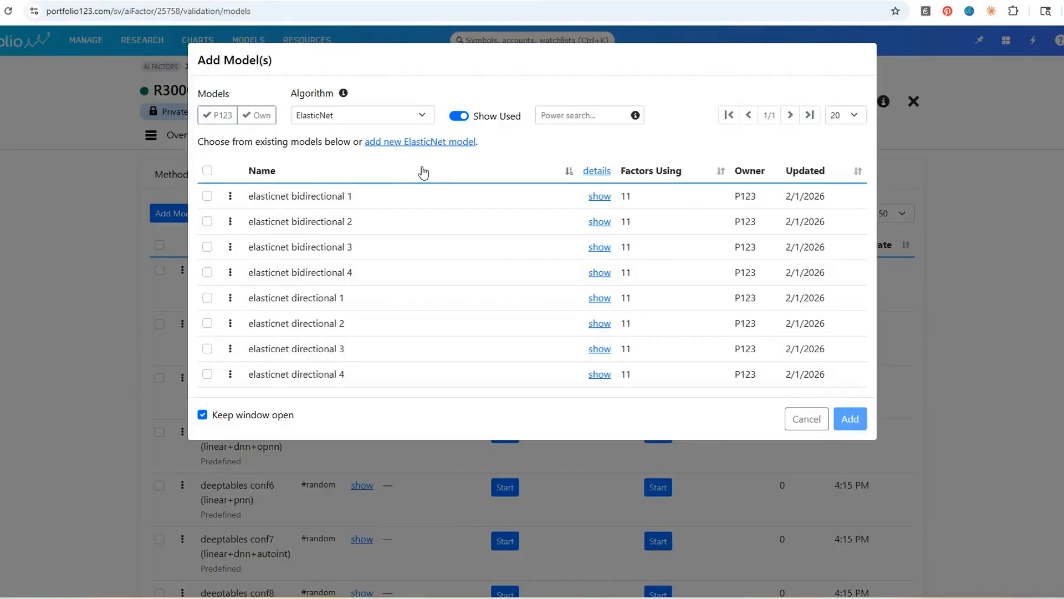
Step: Add all bidirectional and directional Lasso models to the validation models
click(418, 115)
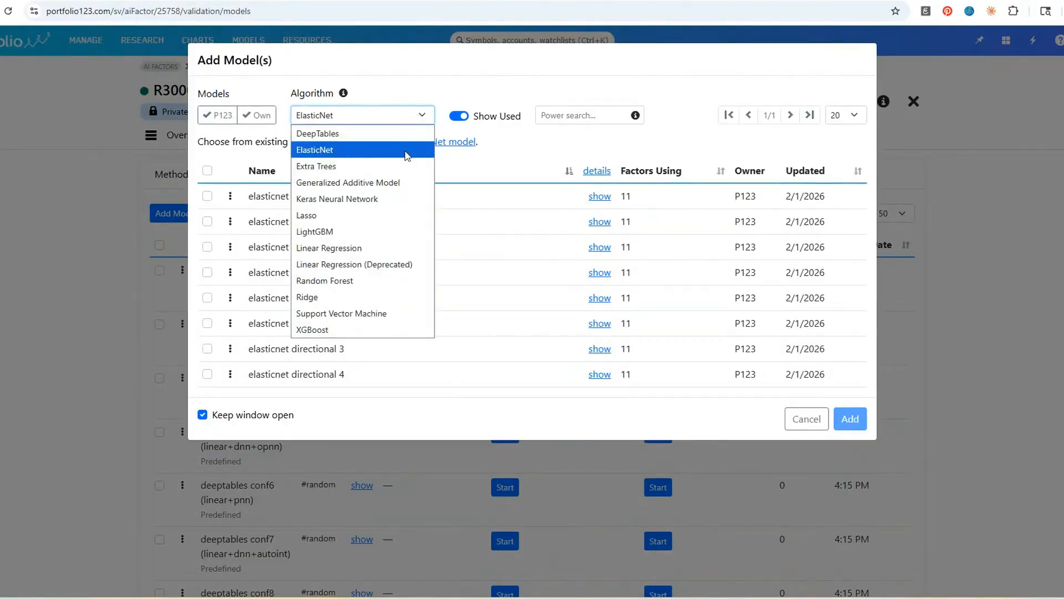
click(386, 214)
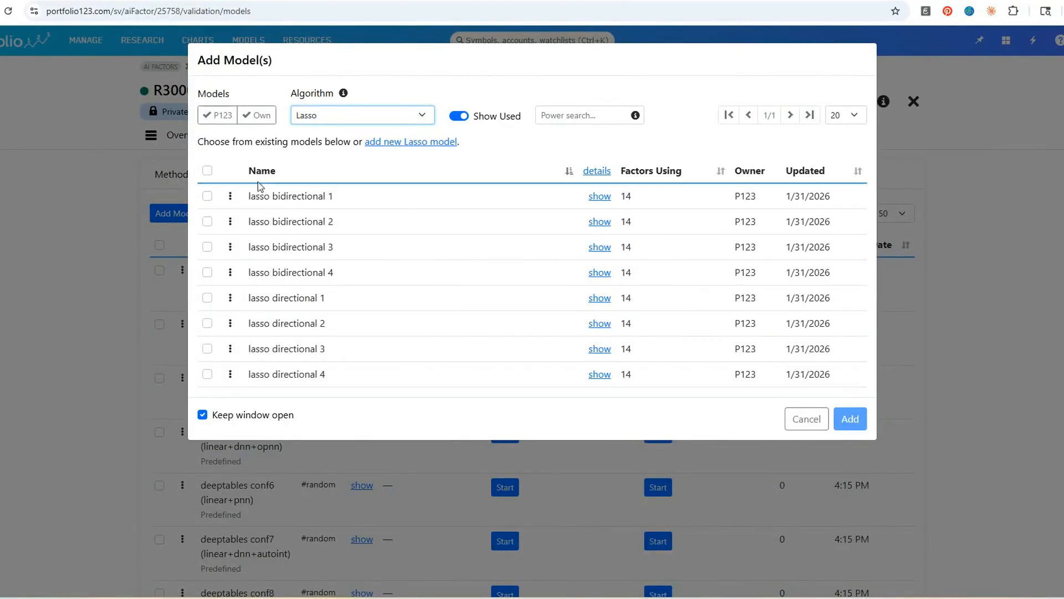
click(207, 171)
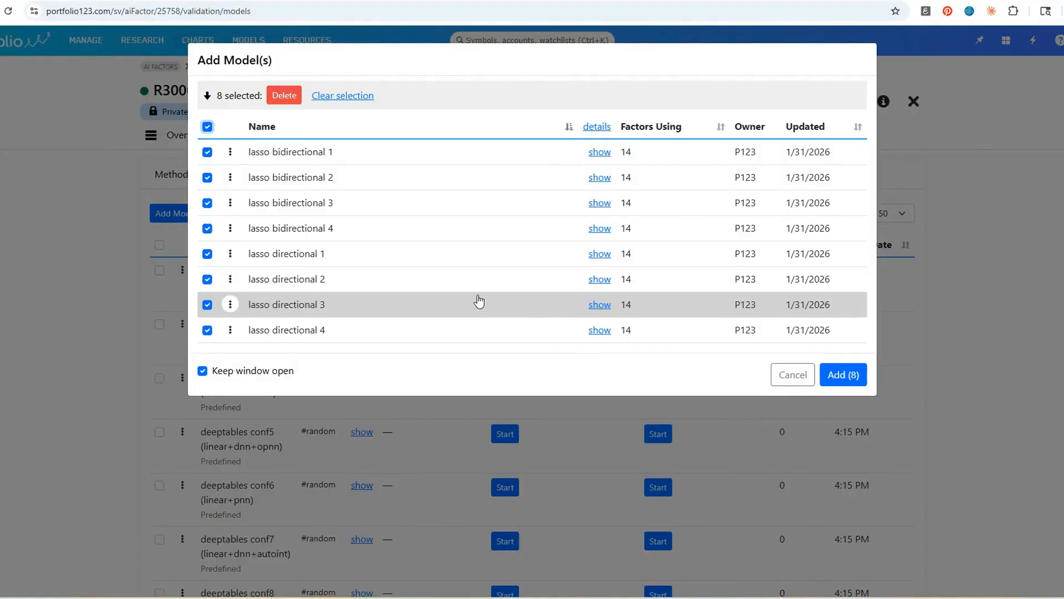
click(840, 374)
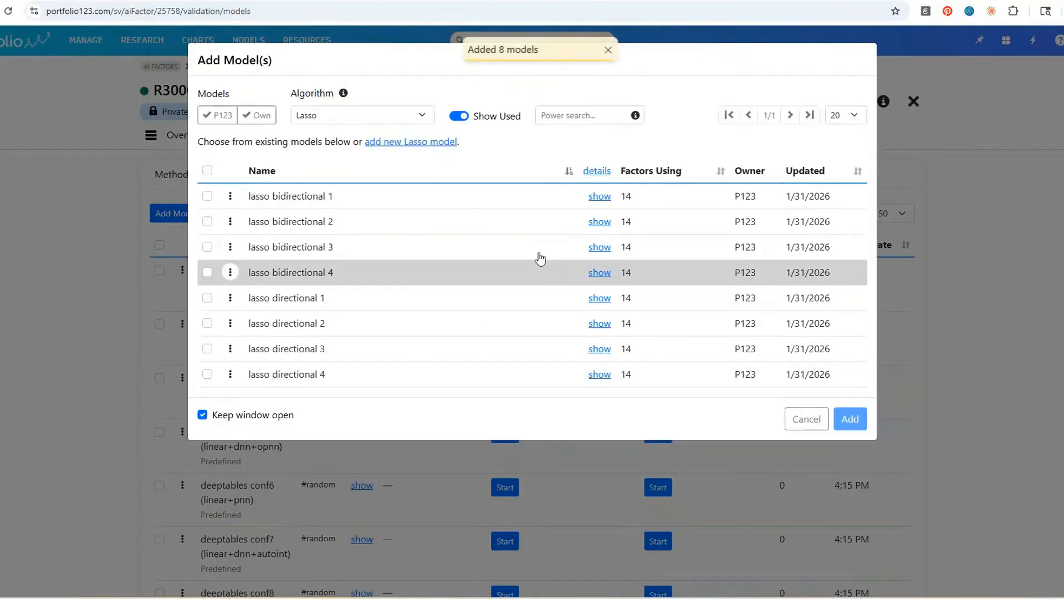
Step: Add the linear bidirectional and linear directional models of the Linear Regression algorithm
click(407, 117)
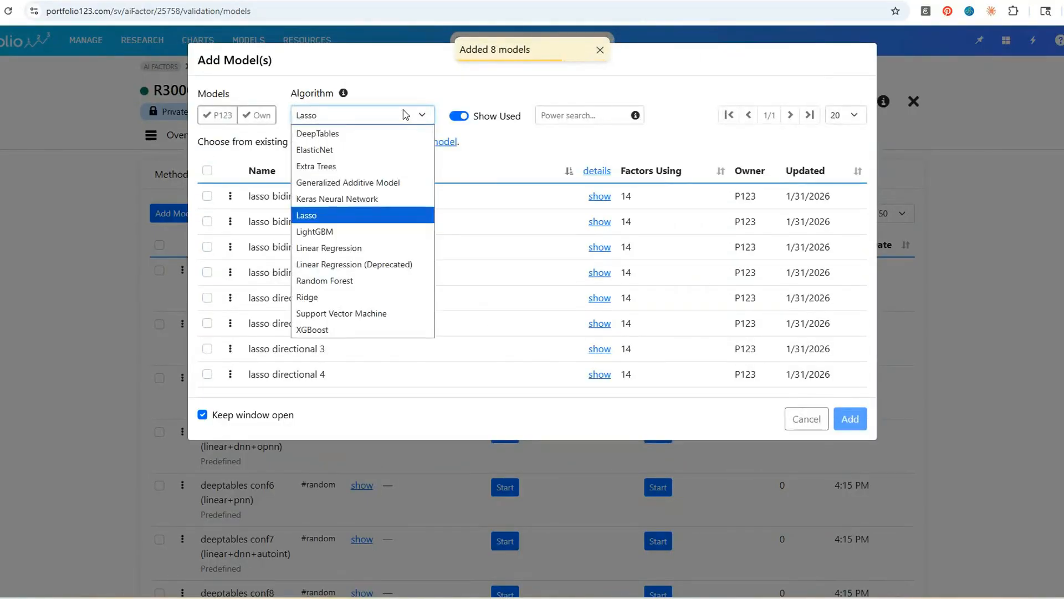
click(365, 254)
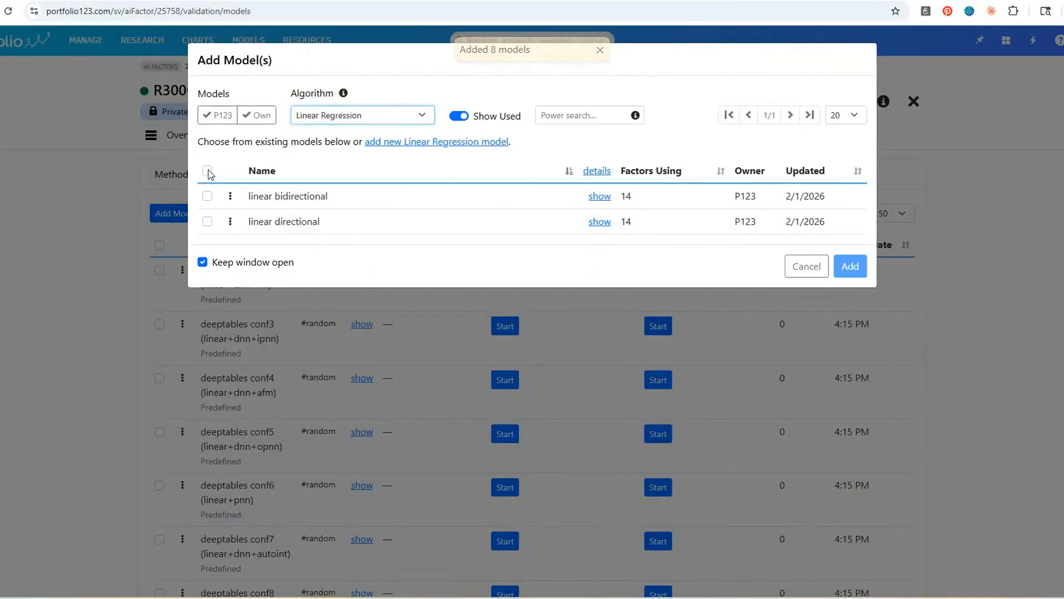
click(207, 171)
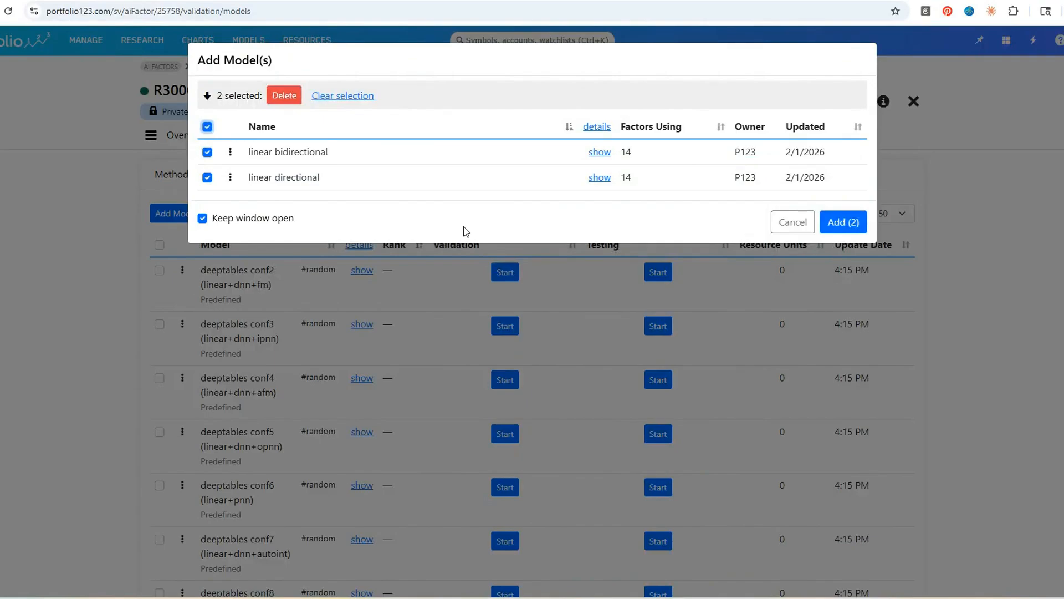
click(843, 222)
Step: Add all bidirectional and directional Ridge models to the validation models
click(409, 115)
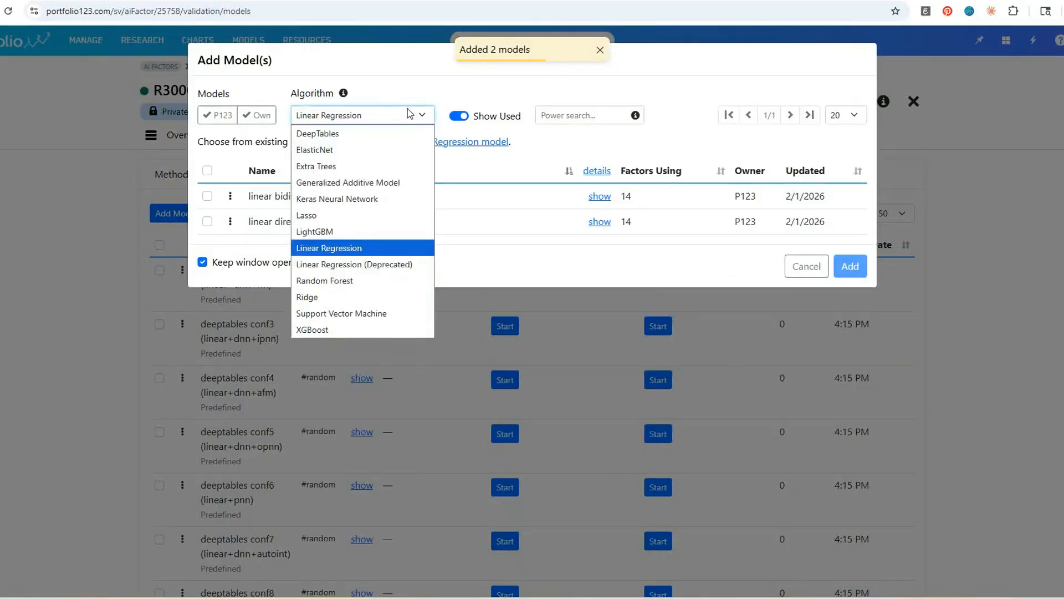
click(375, 297)
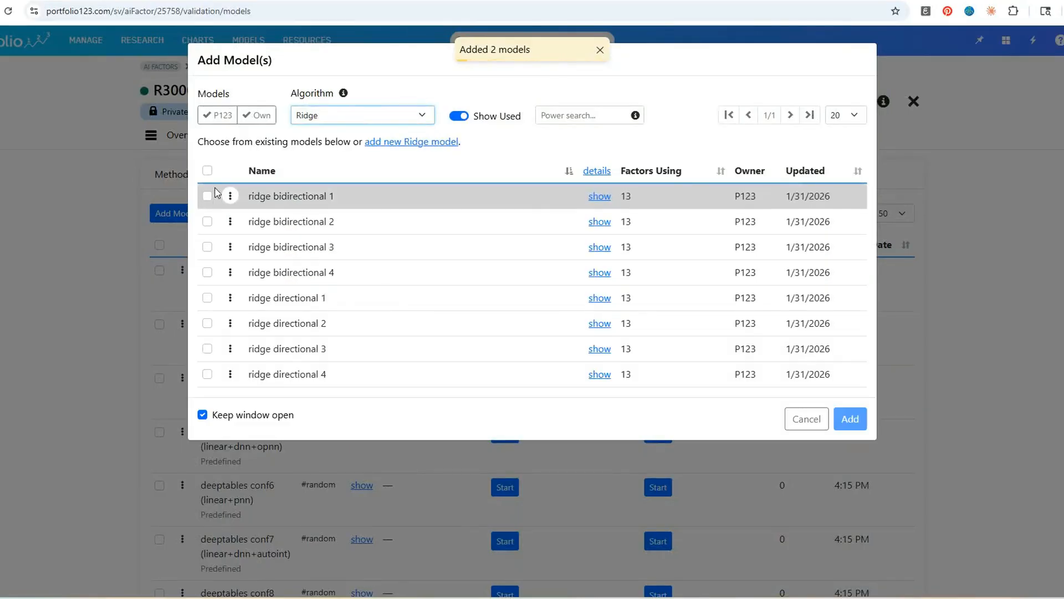
click(207, 170)
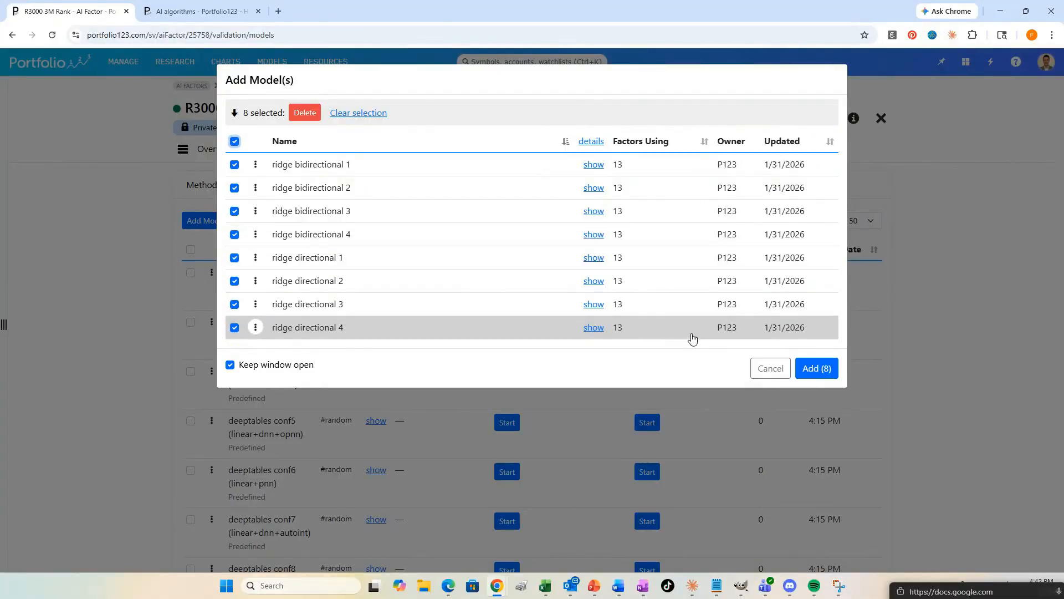
click(814, 368)
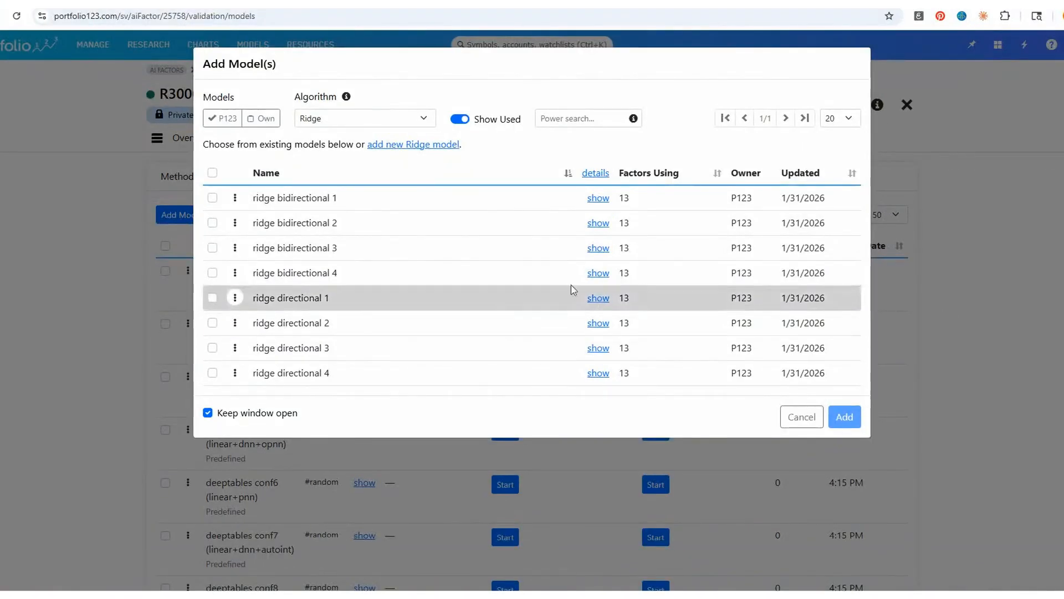
Step: Add all listed Extra Trees models, from extra trees I to extra trees slow 4
click(342, 121)
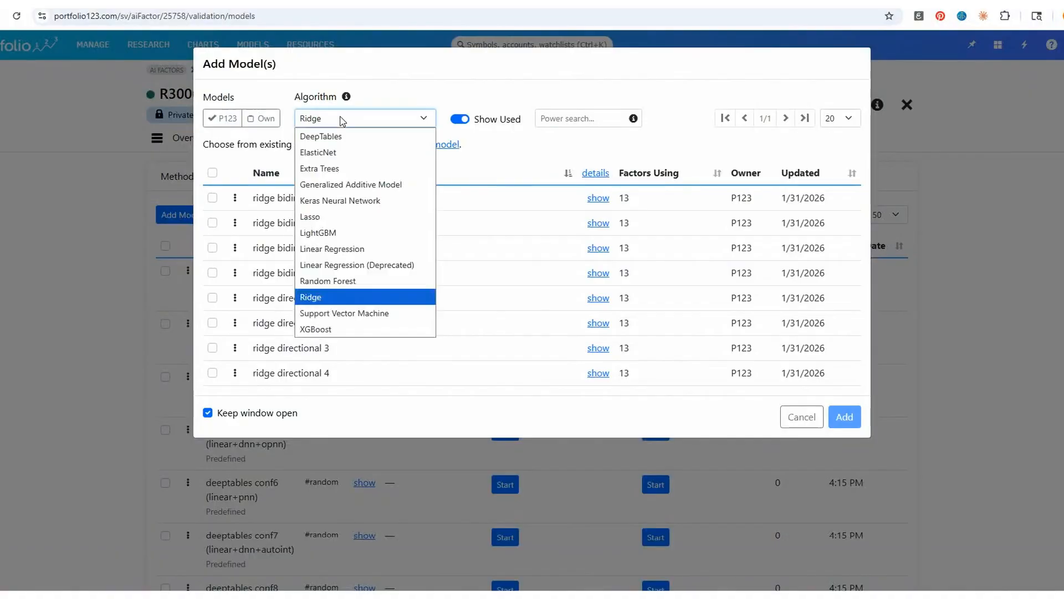
click(343, 168)
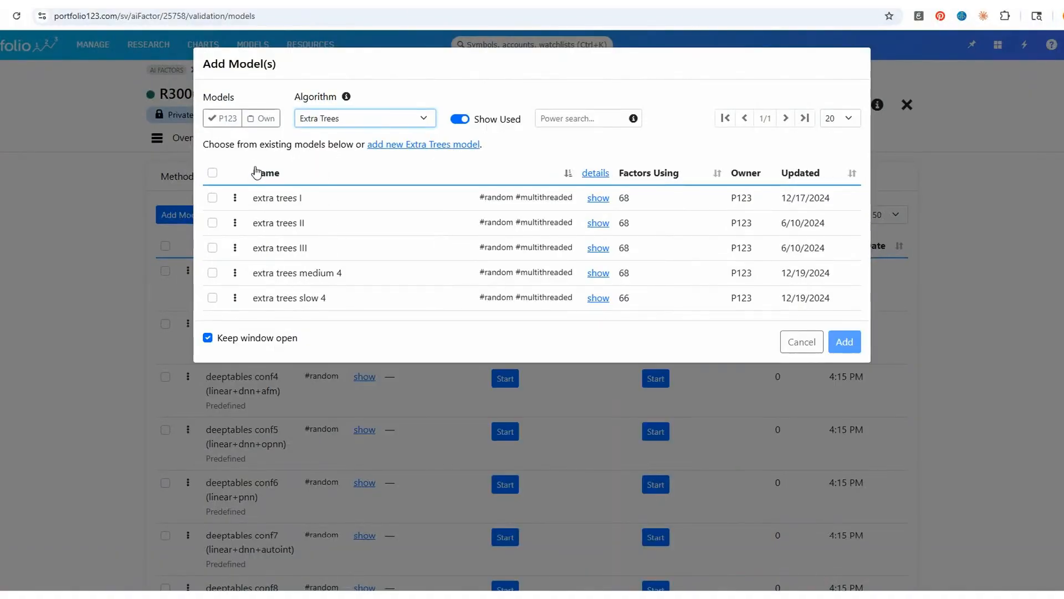
click(212, 173)
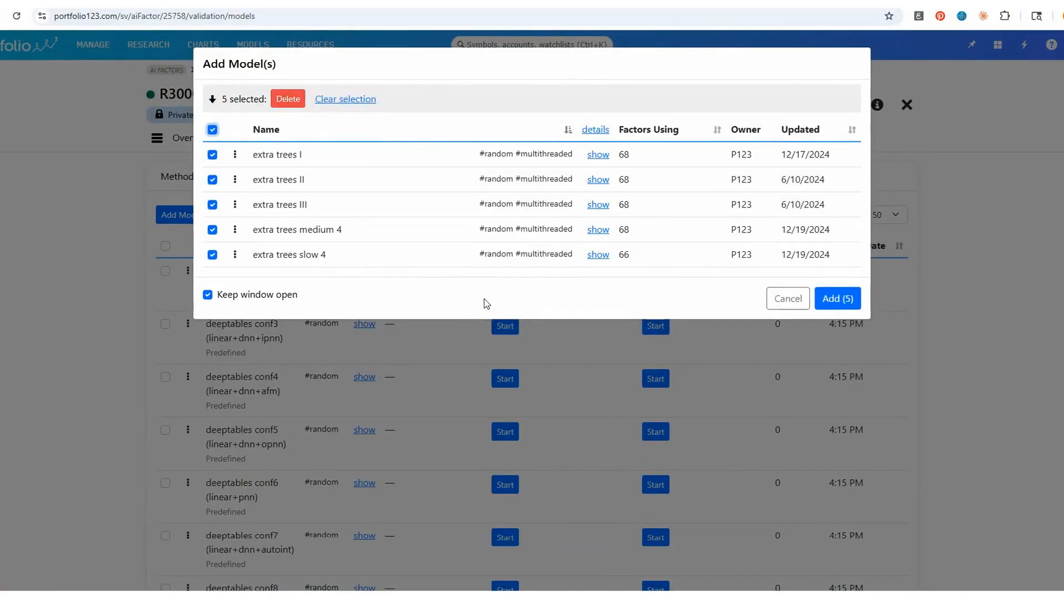
click(835, 300)
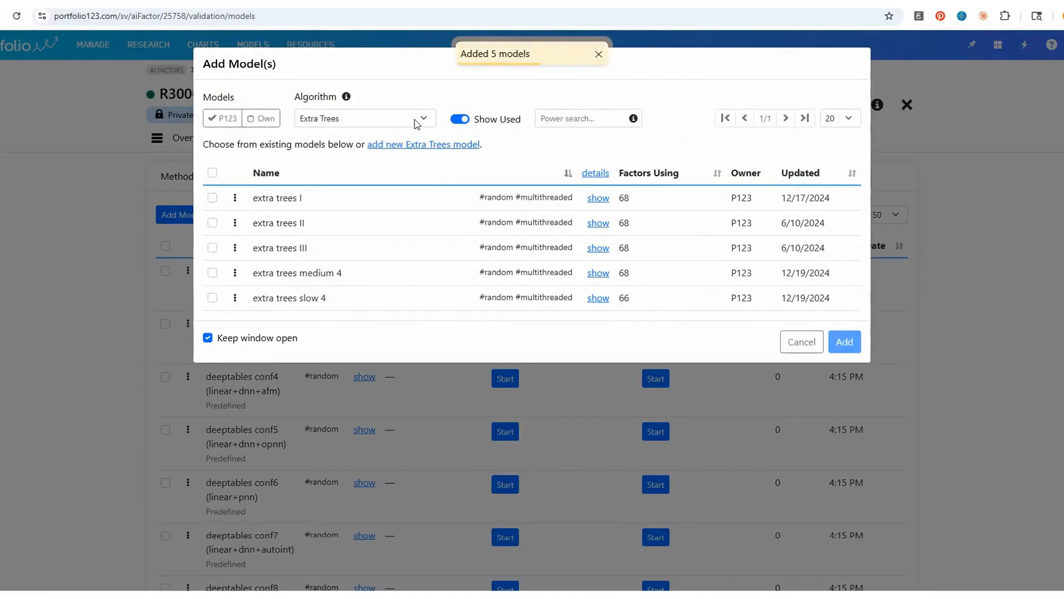
Step: Add all listed Generalized Additive Model models, including the gam fast, medium and slow variants
click(417, 124)
click(402, 181)
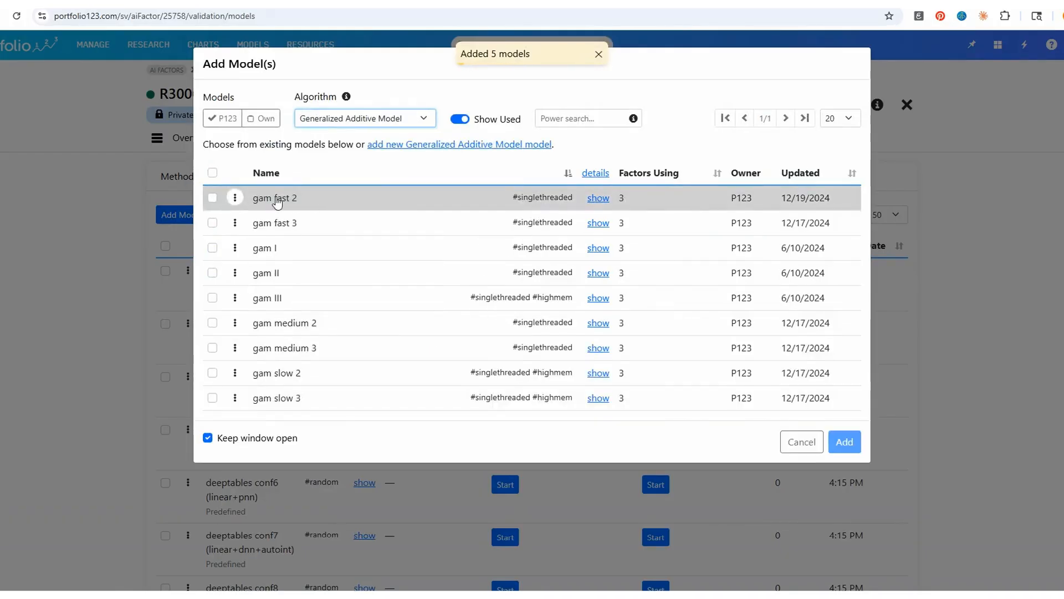
click(212, 173)
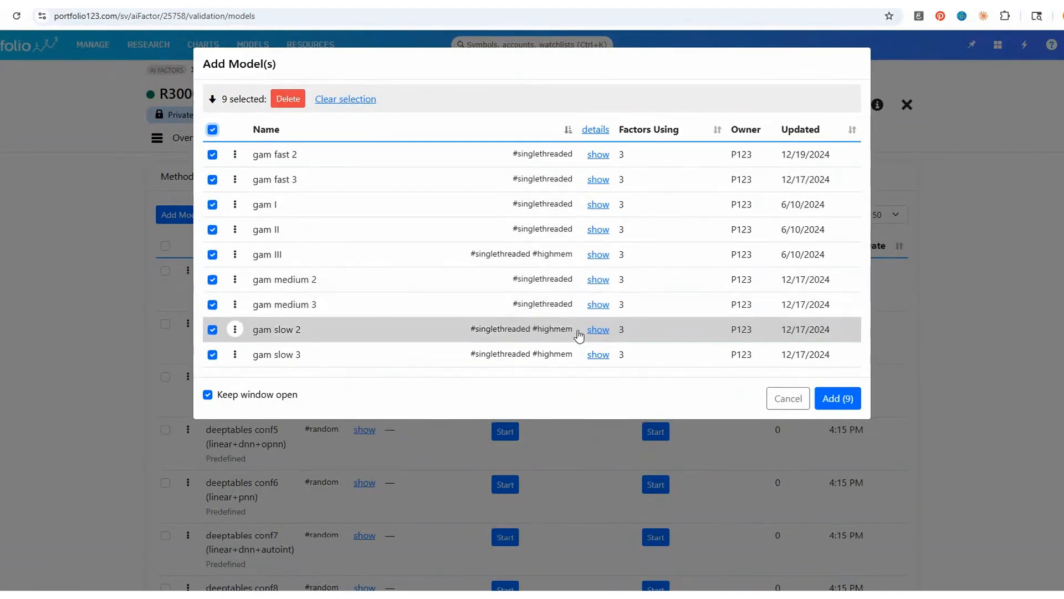
click(837, 397)
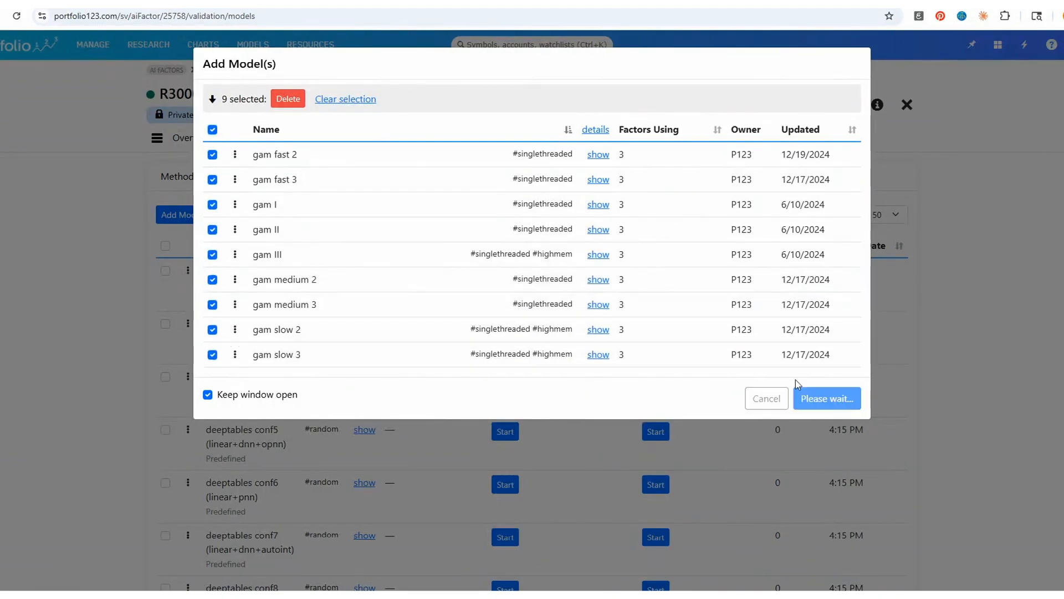
Step: Add all listed Keras Neural Network models, from kerasnn fast 2 to kerasnn slow 2
click(338, 120)
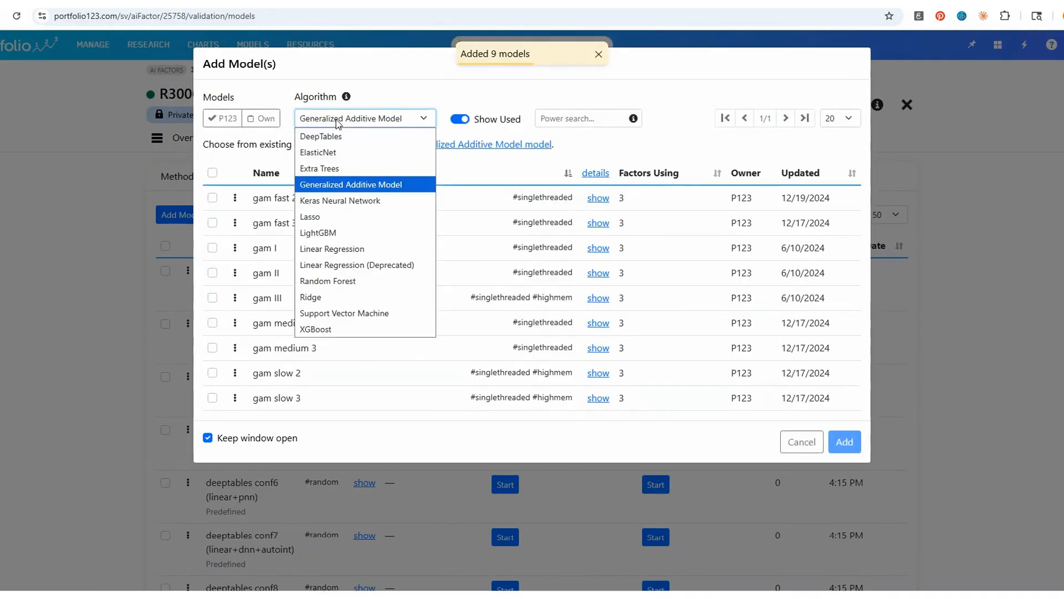
click(346, 204)
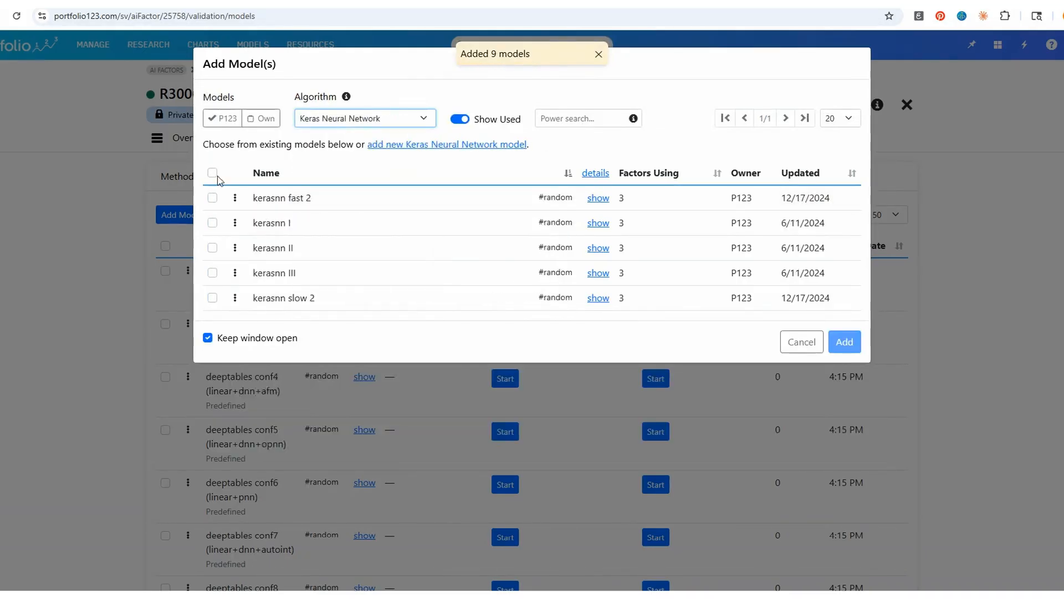
click(213, 172)
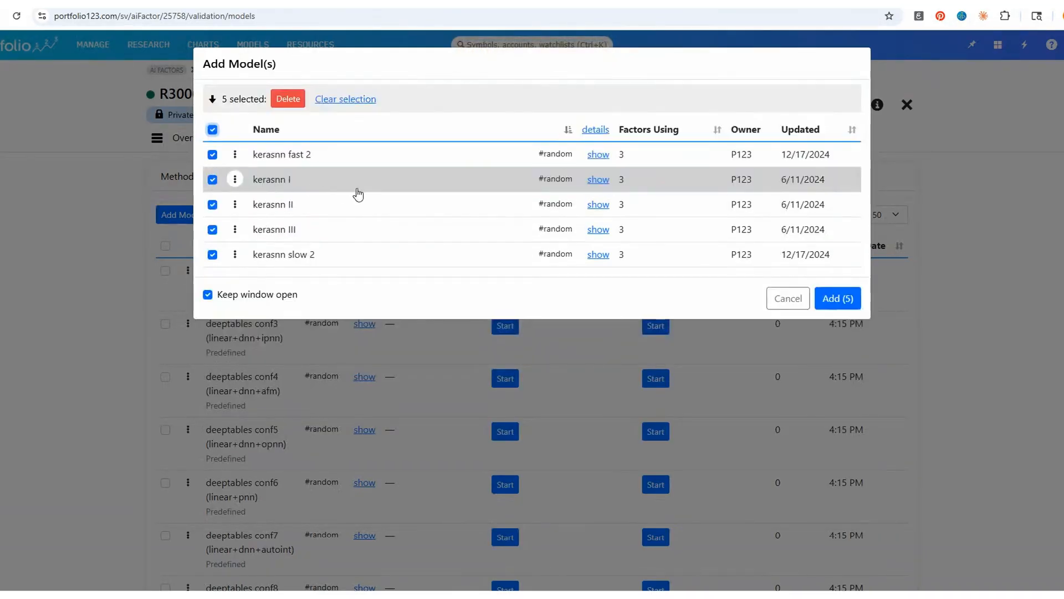
click(834, 298)
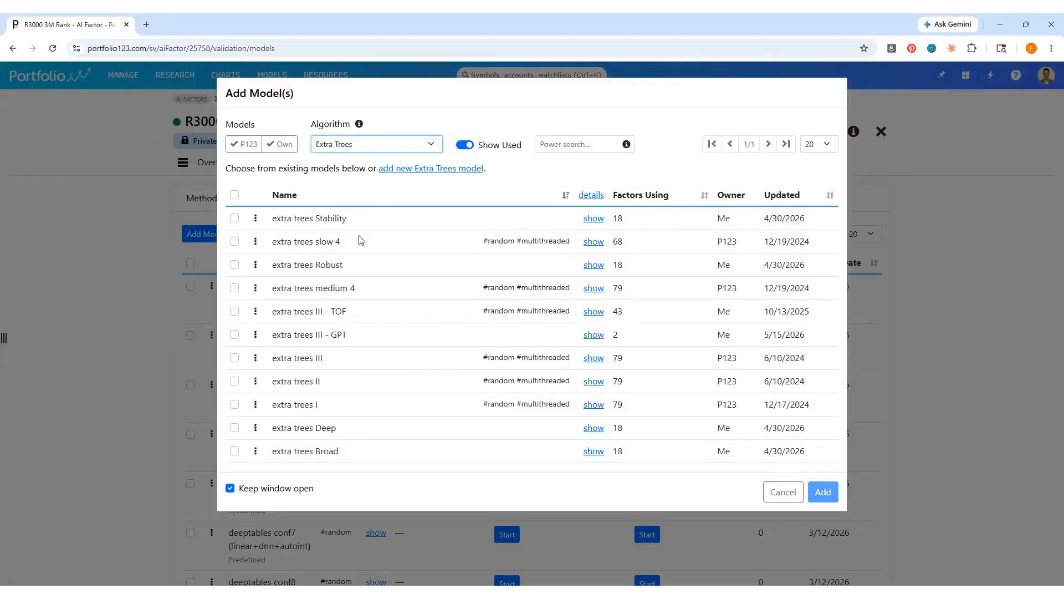
Step: Add all listed LightGBM models, from lightgbm fast 2 to lightgbm slow 3, including the own GPT1 and deepseek 3 variants
key(Down)
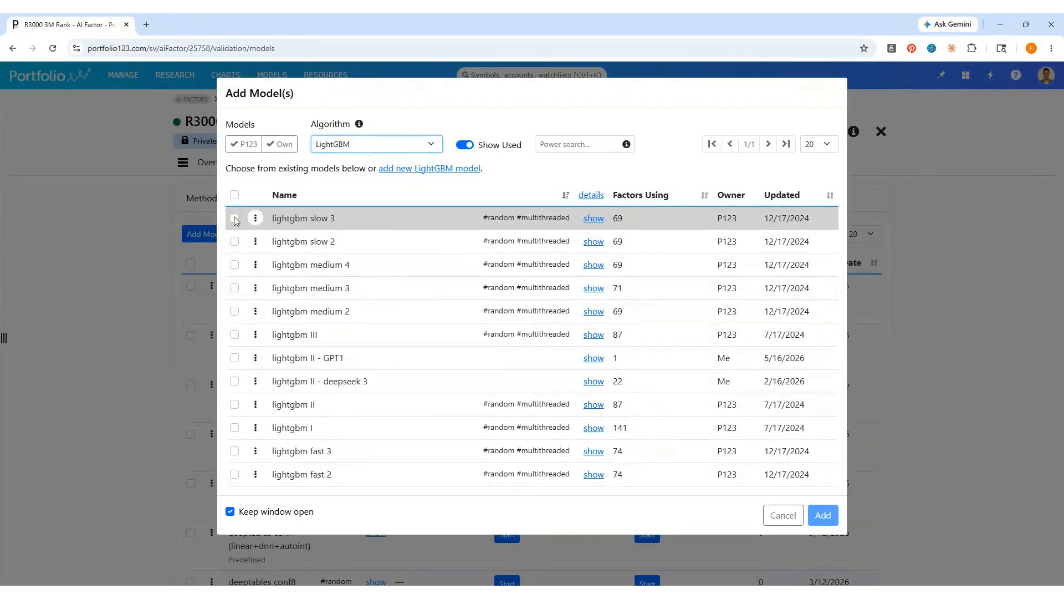
click(235, 196)
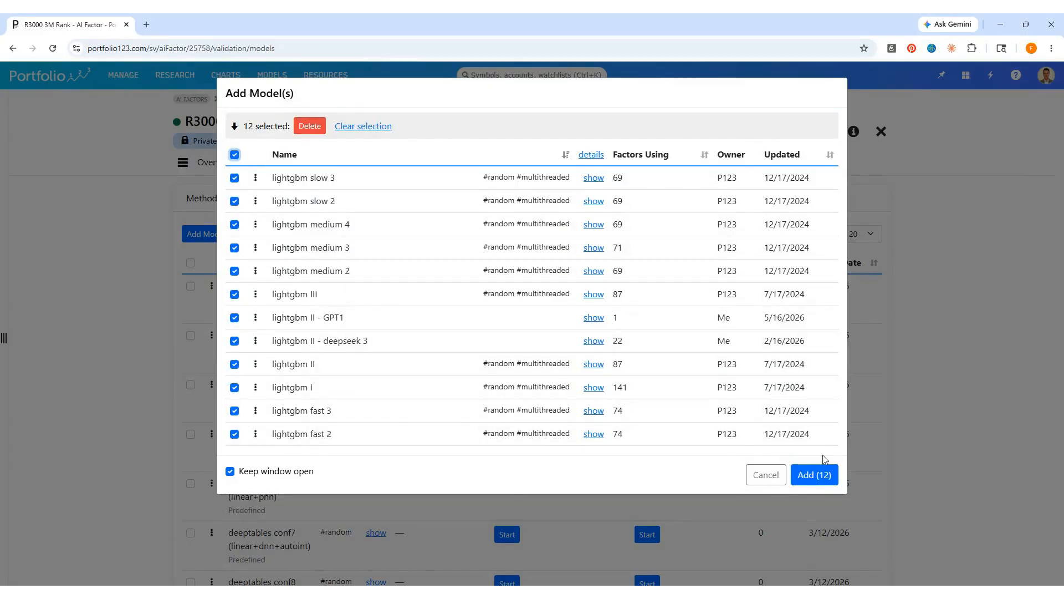
click(818, 474)
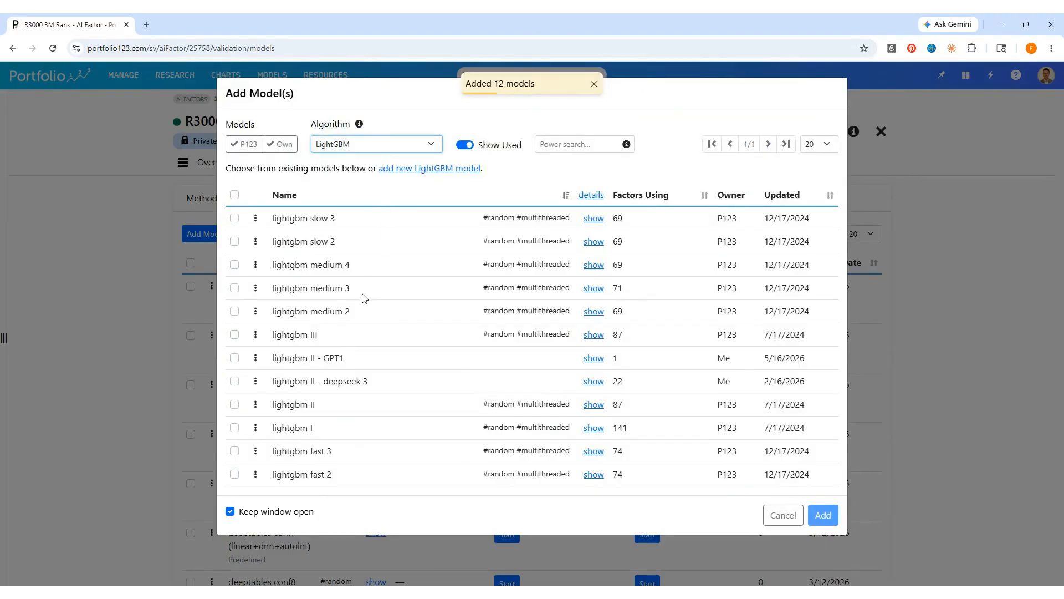
Step: Add all listed Random Forest models, from random forest fast 2 to random forest slow 4
key(Down)
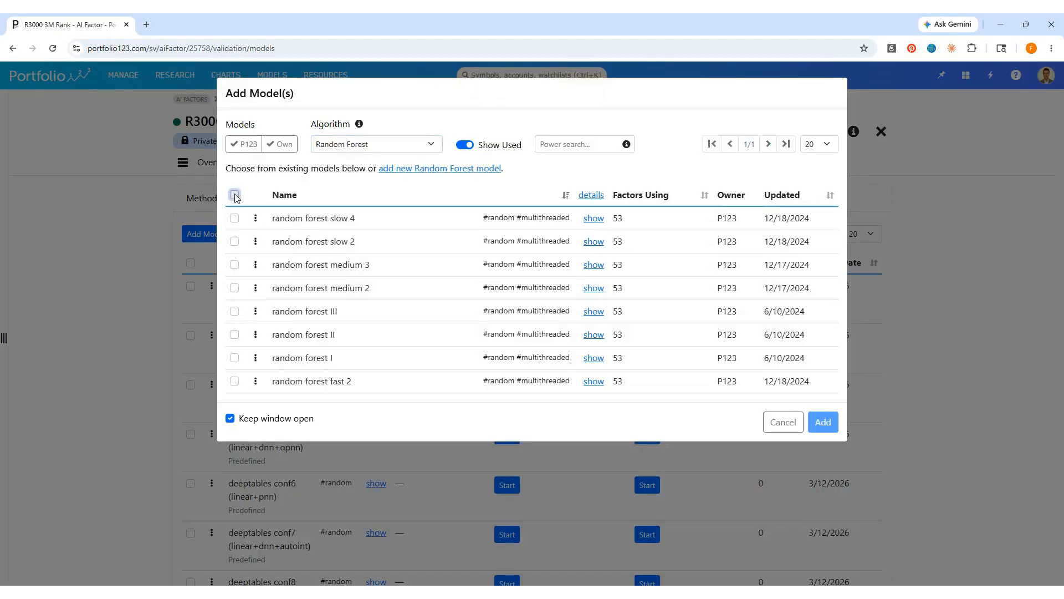
click(235, 195)
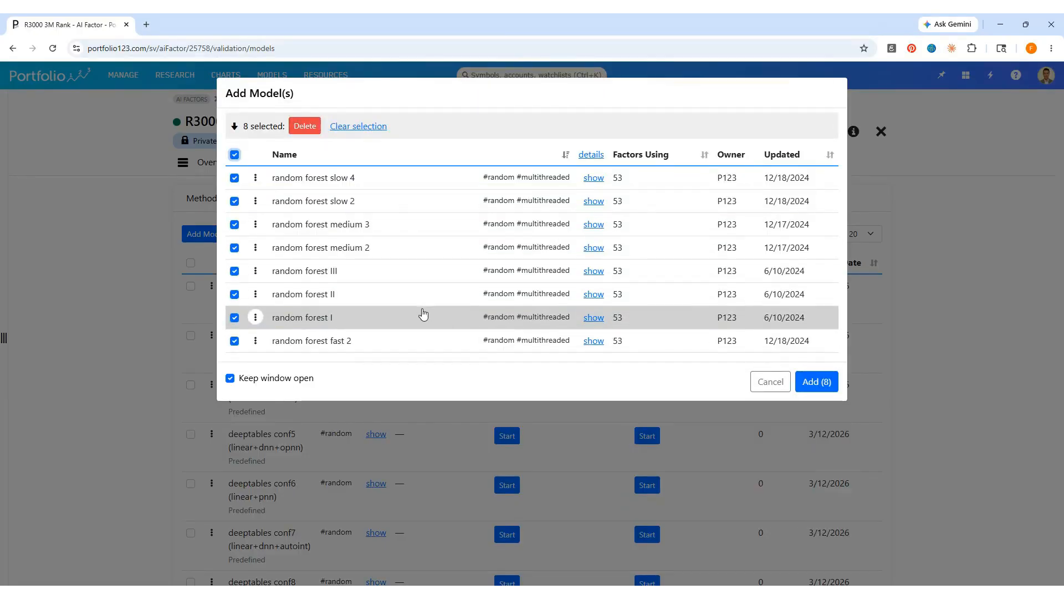
click(817, 381)
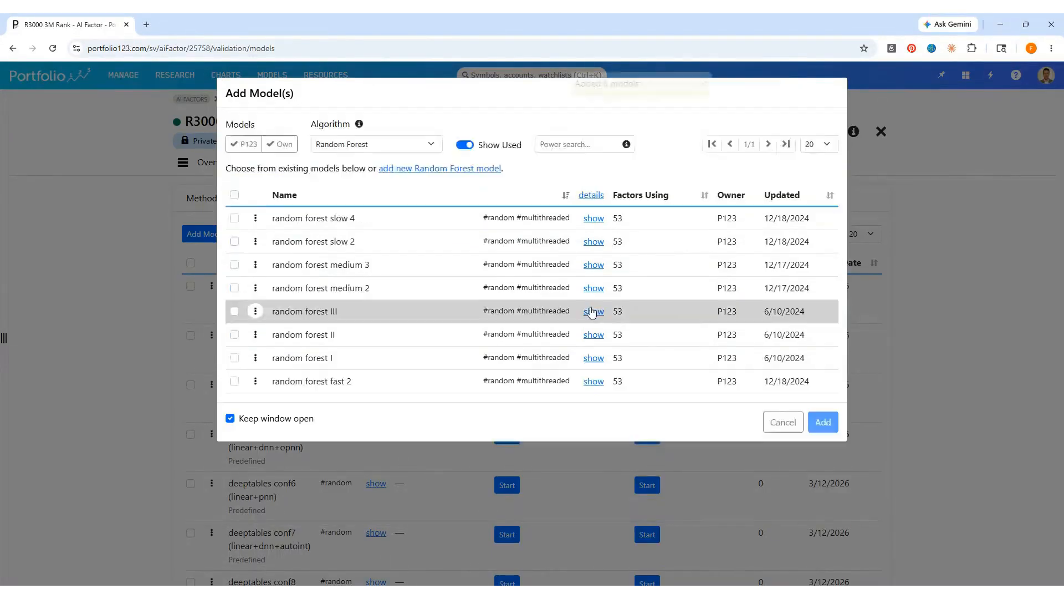
Step: Add the Support Vector Machine models svm I, svm II and svm III
click(396, 145)
key(Down)
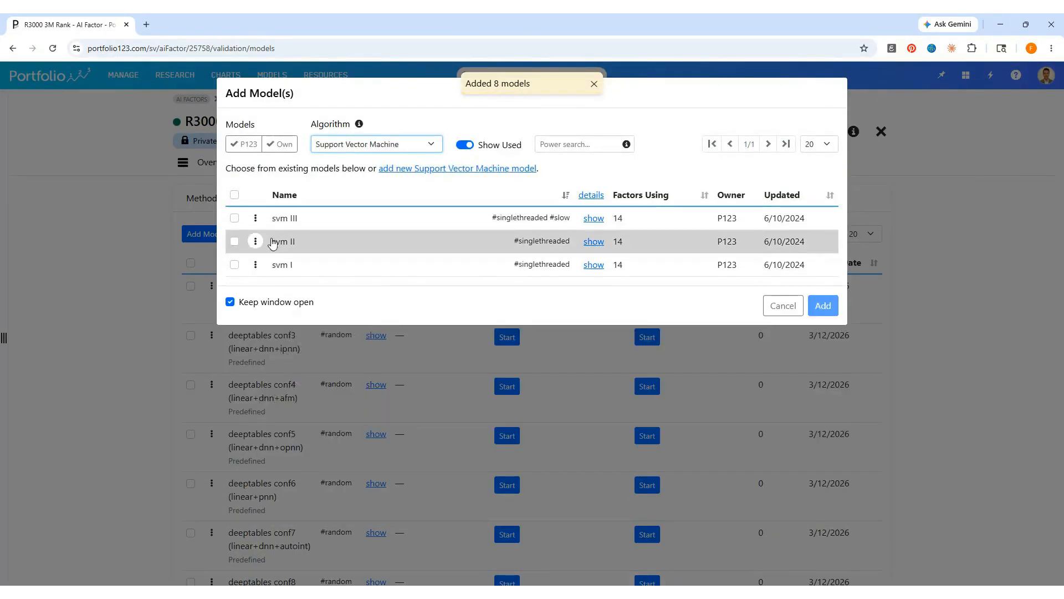
click(235, 194)
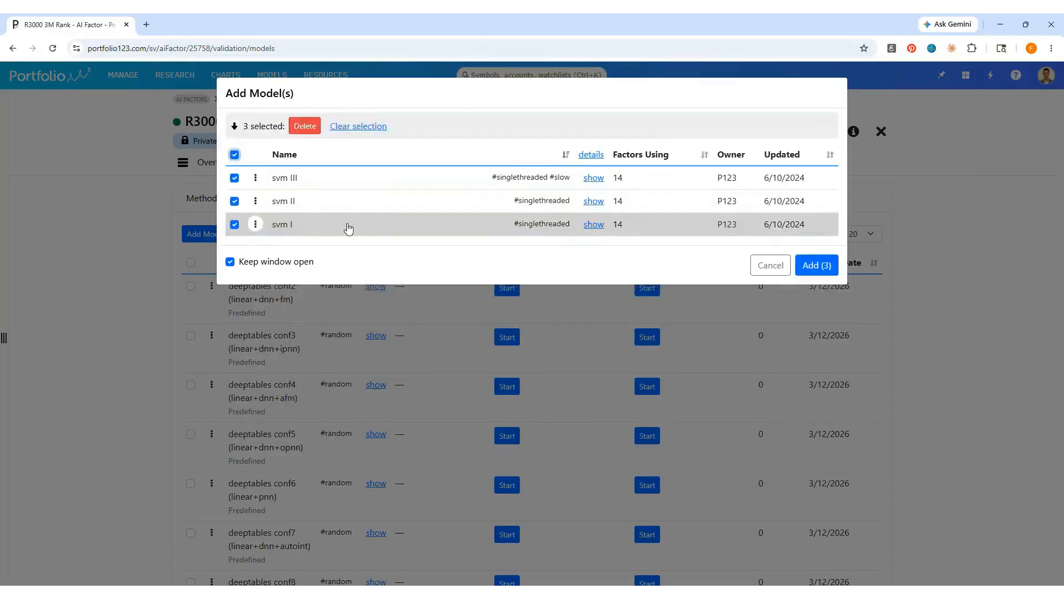
click(819, 275)
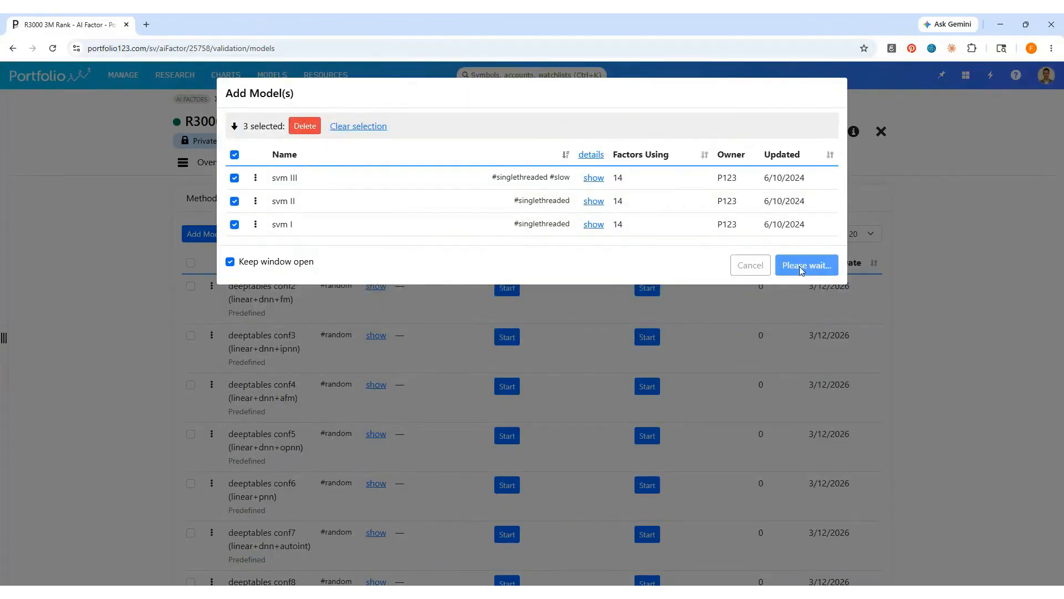
Step: Add all listed XGBoost models, from xgb fast 2 to xgb steady 1, and finish adding models
click(410, 147)
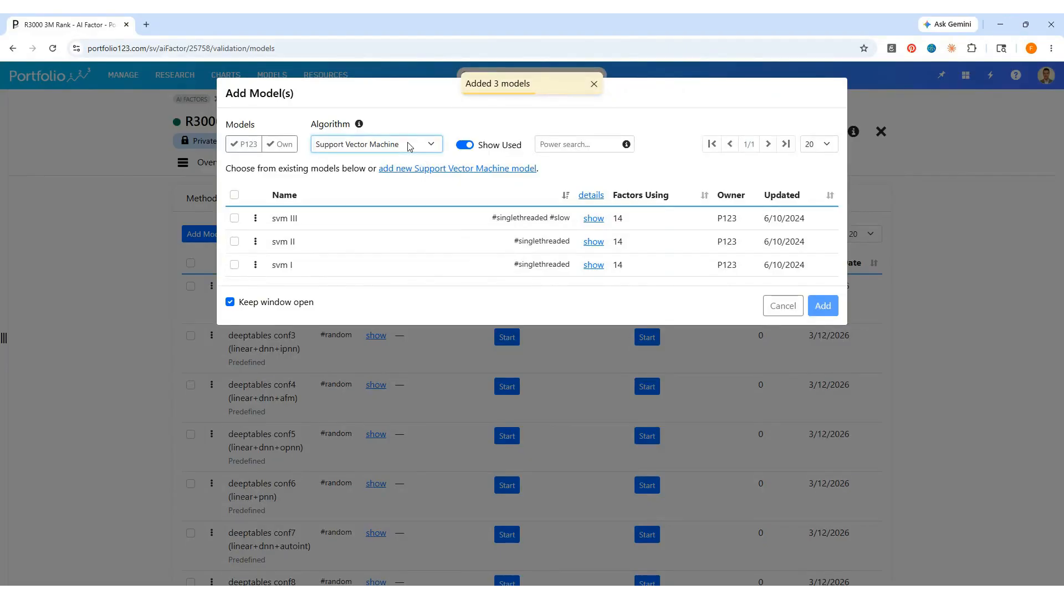
click(381, 346)
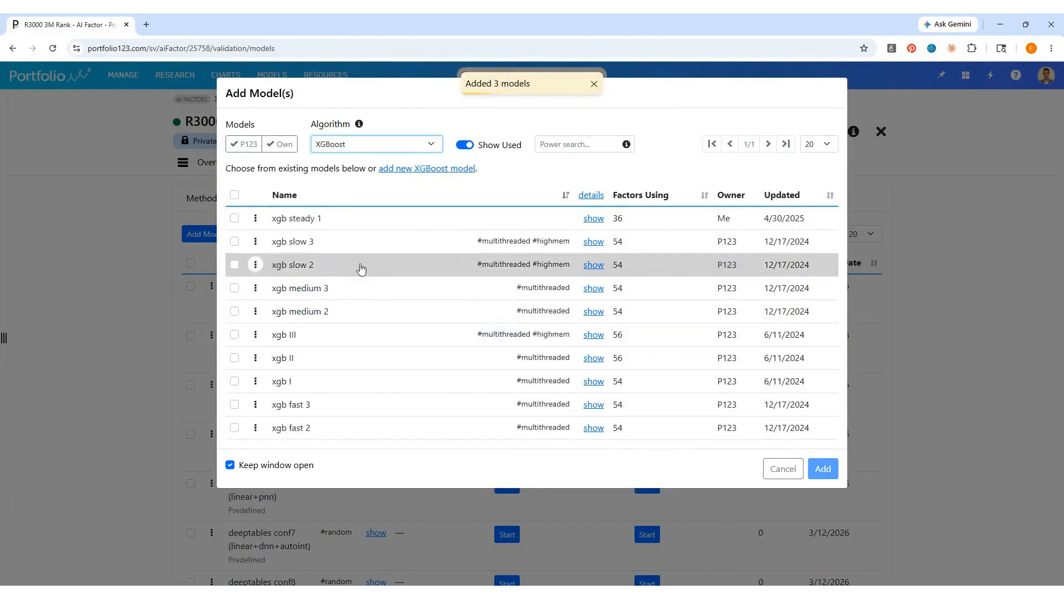
click(234, 195)
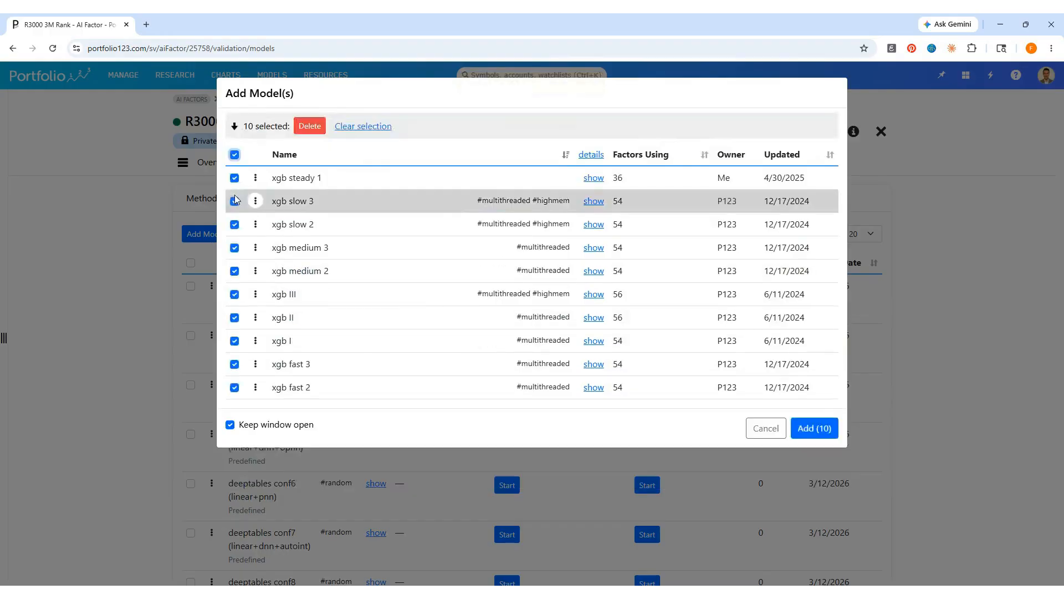
click(817, 433)
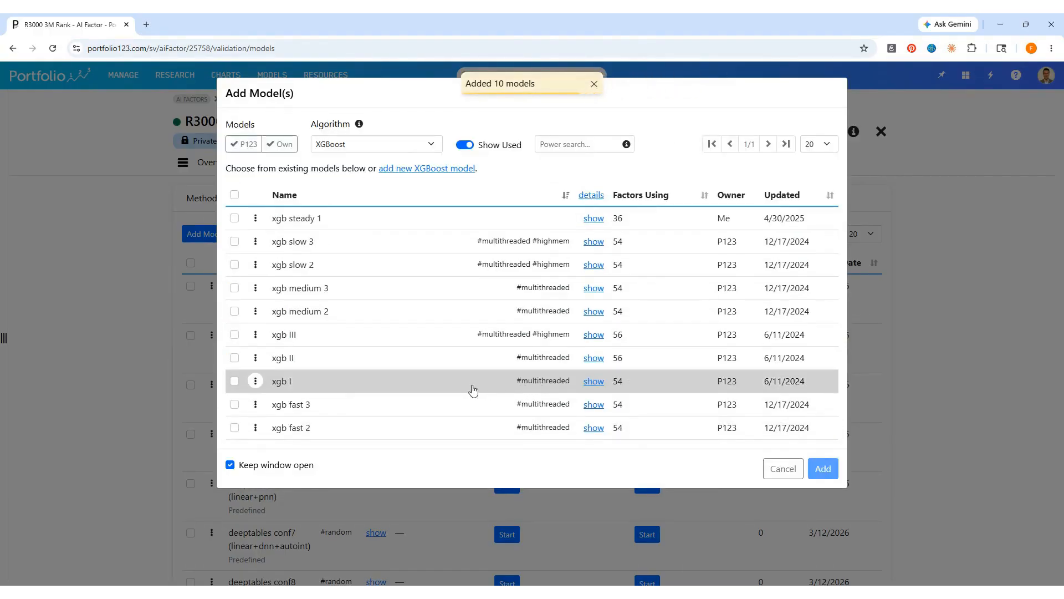
key(Escape)
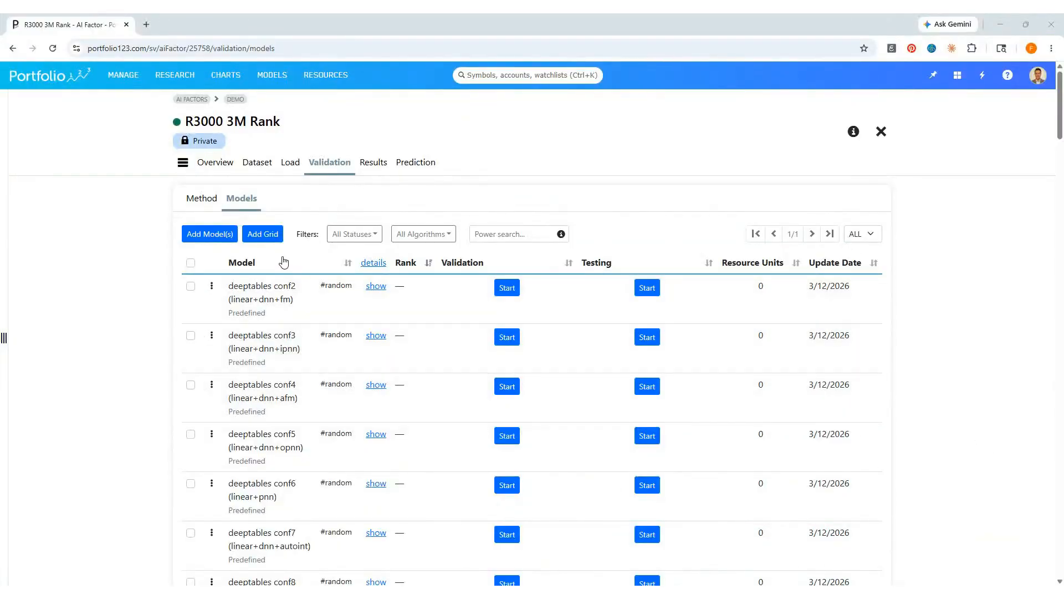
Step: Add the predefined grid grd_linear_lasso and search the model list for "grd" to review its models
click(264, 234)
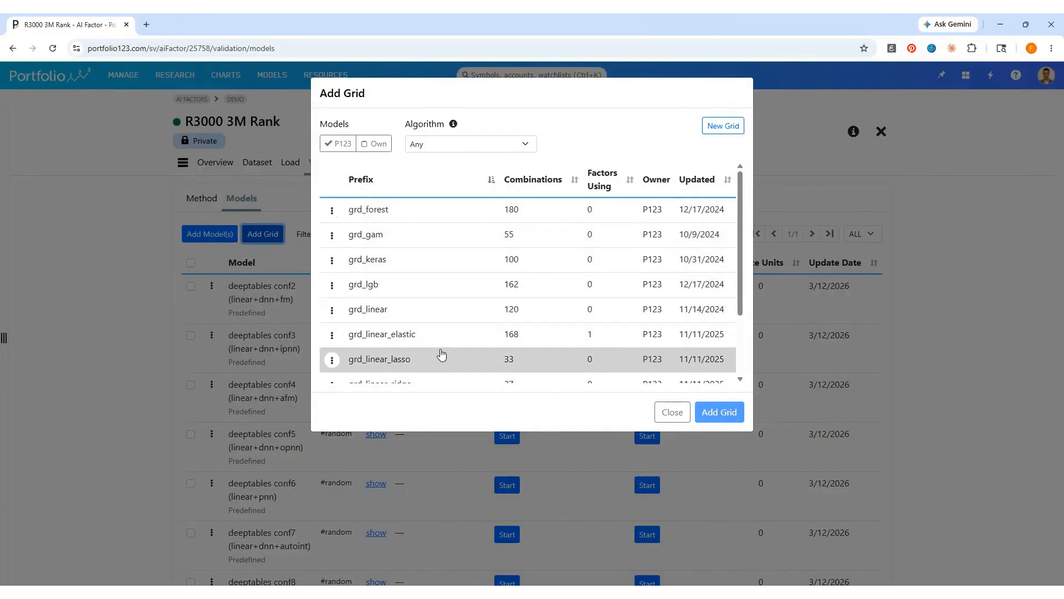
click(397, 361)
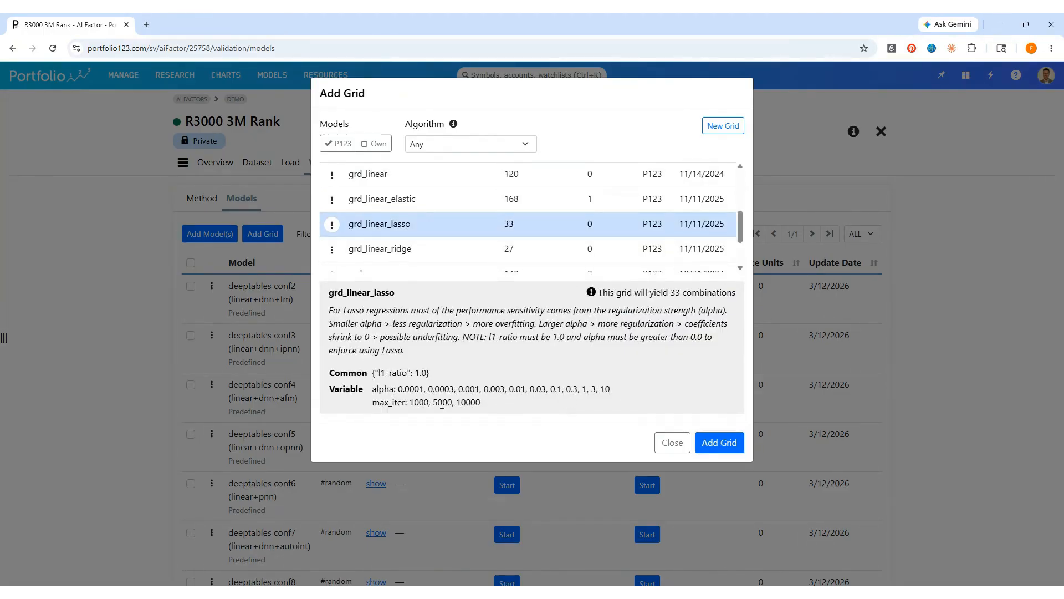
click(720, 443)
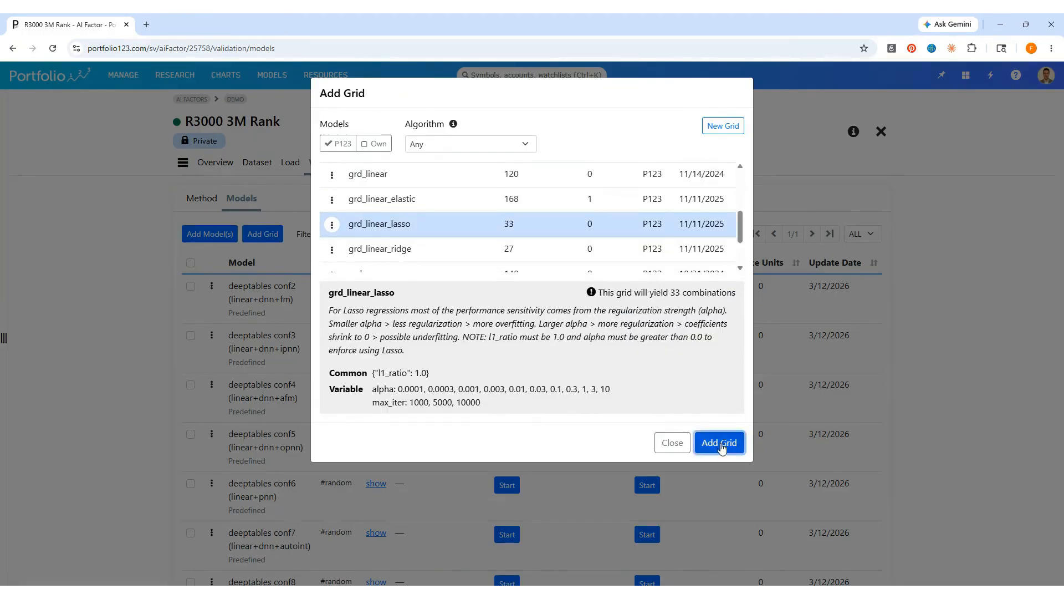
click(518, 234)
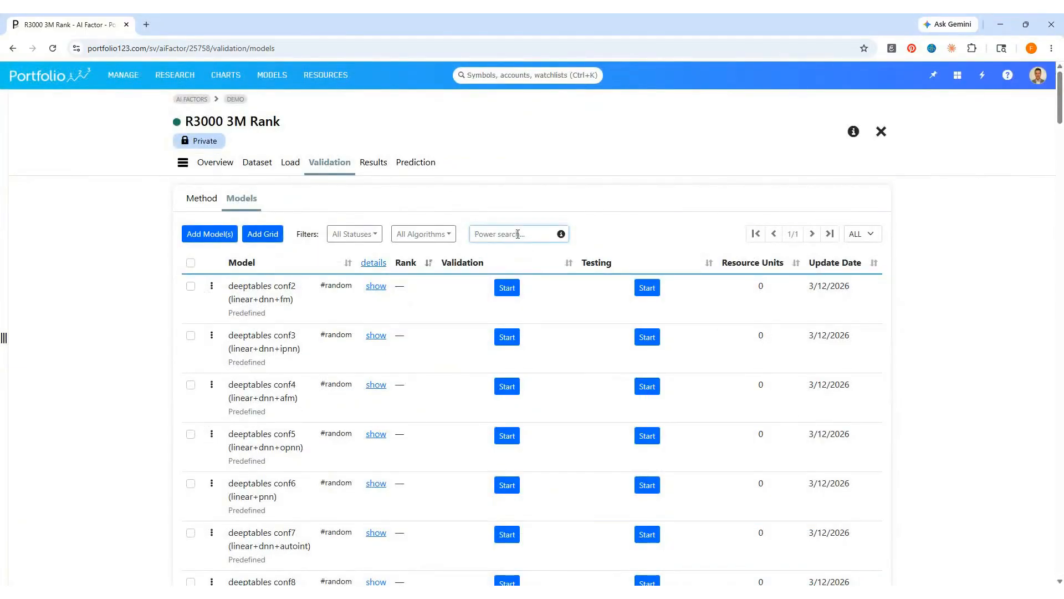
text(grd)
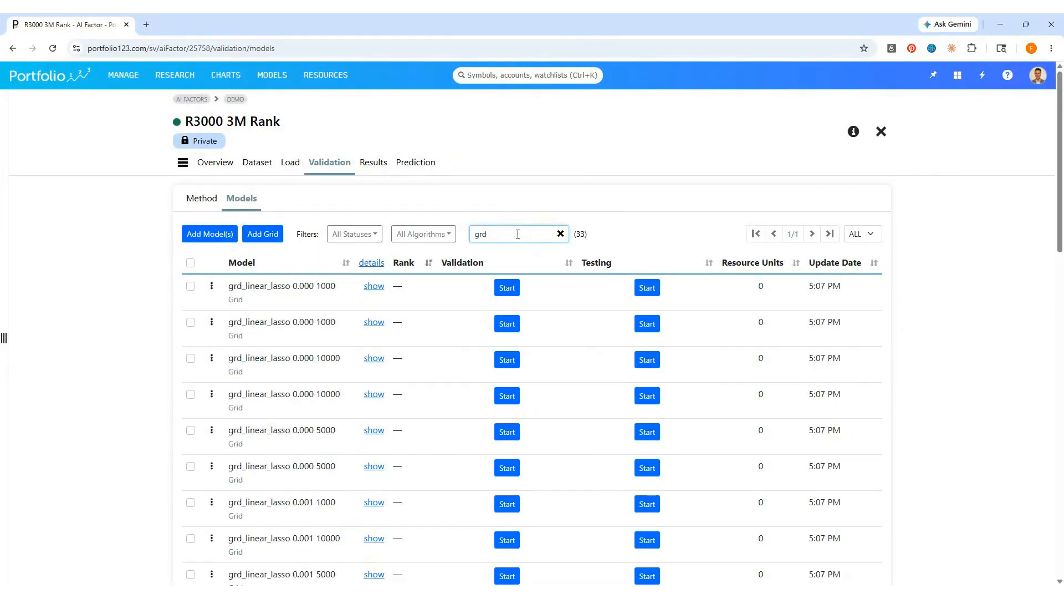
scroll(291, 319, down, 8)
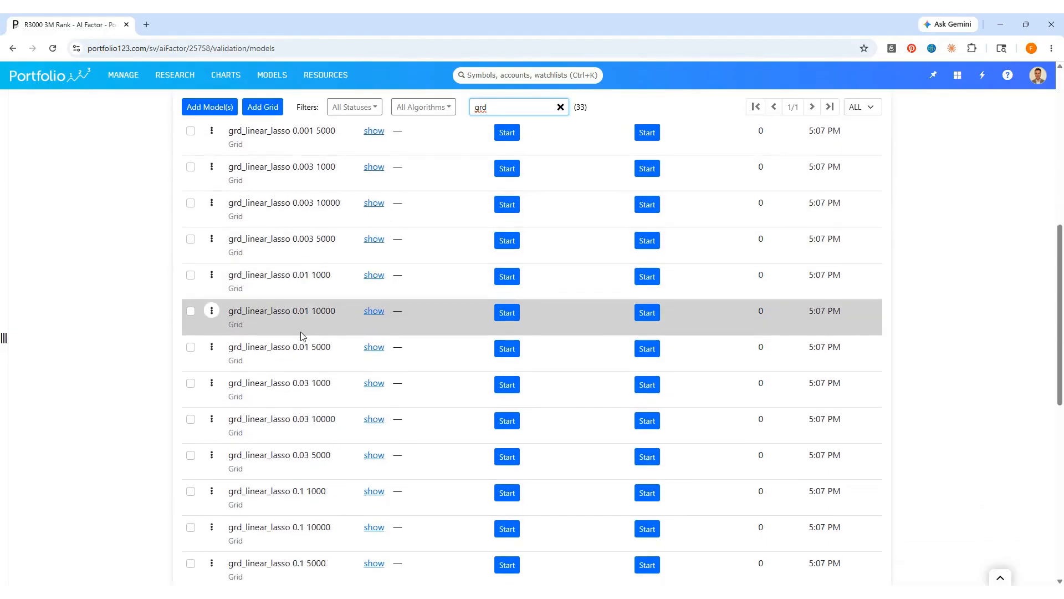
scroll(303, 336, down, 8)
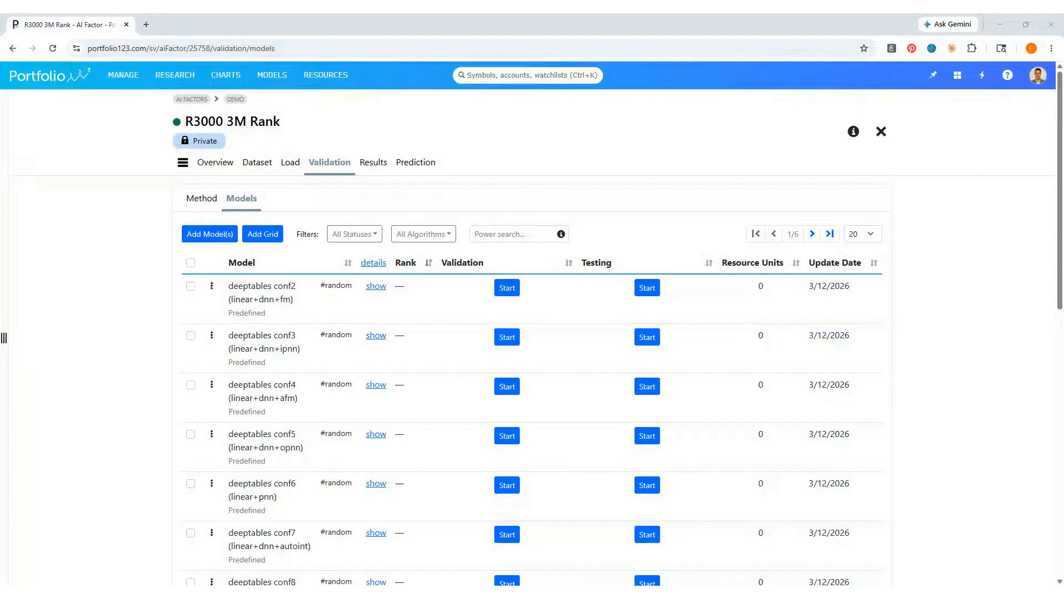
Step: Show and select all models, and start their validation with the offered workers without saving validation predictions
click(871, 235)
click(191, 263)
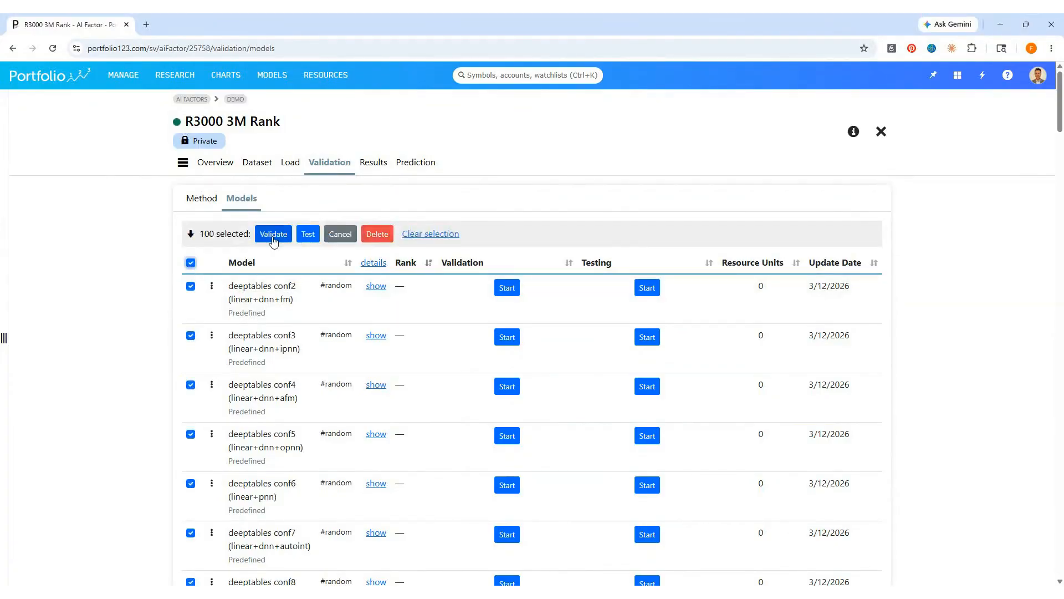
click(278, 233)
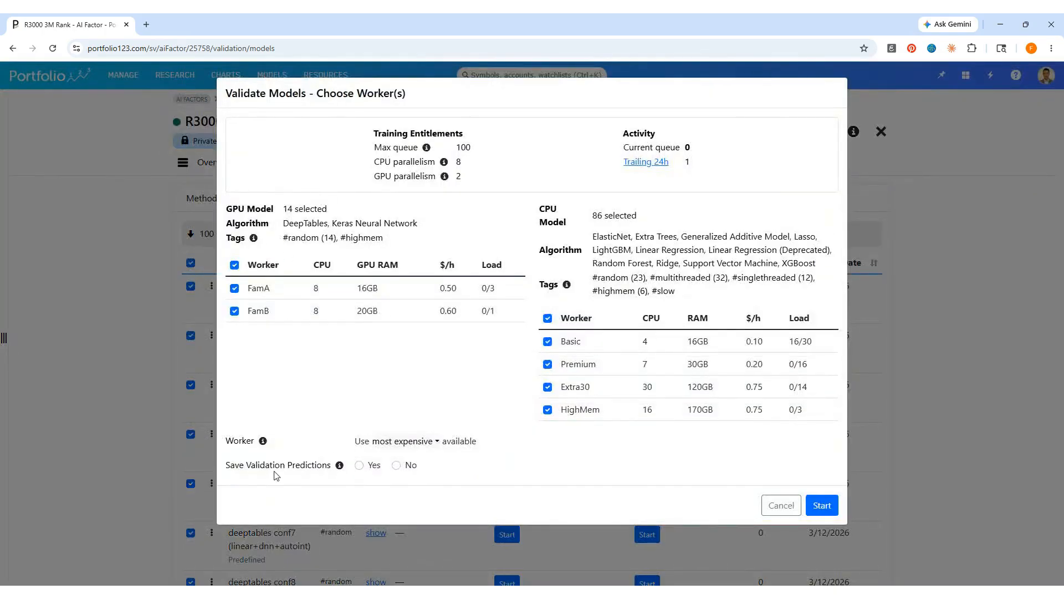
click(396, 465)
click(823, 506)
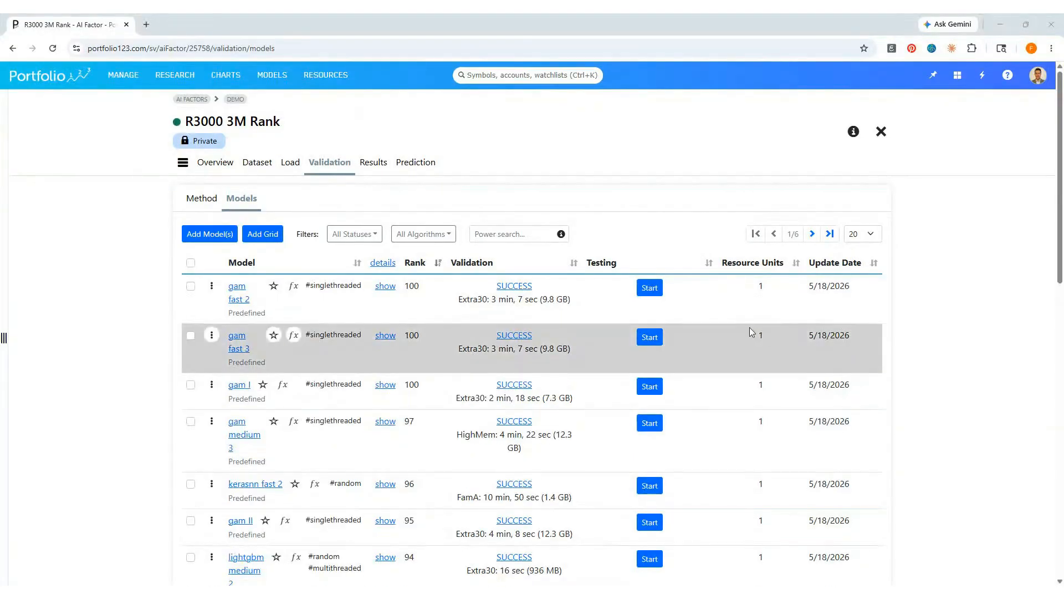
Step: Open the comparison of all model results and include H–L Avg% (higher better) in the rank
click(383, 166)
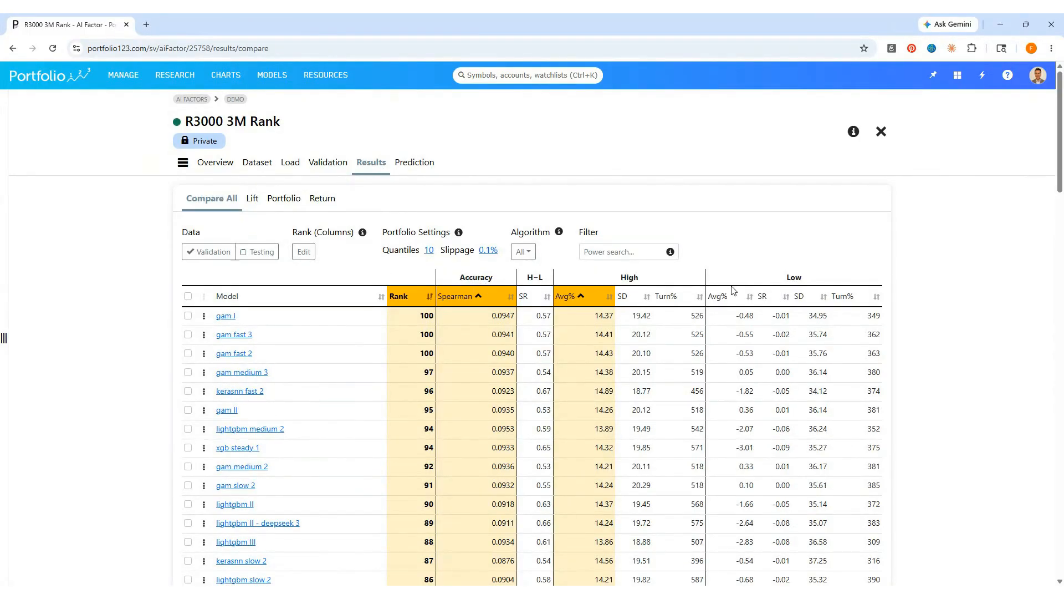
click(304, 251)
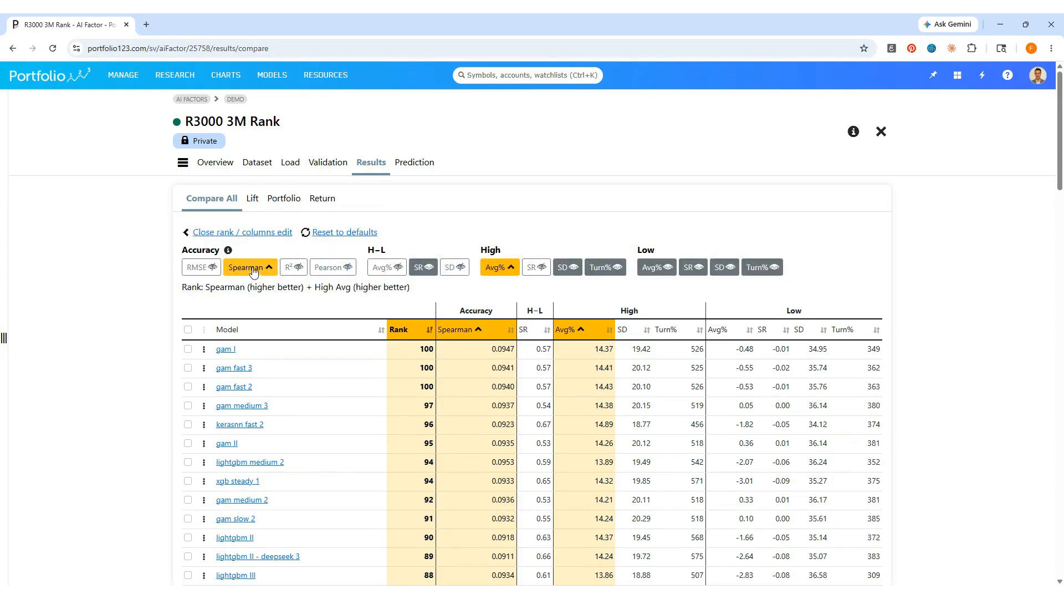
click(387, 270)
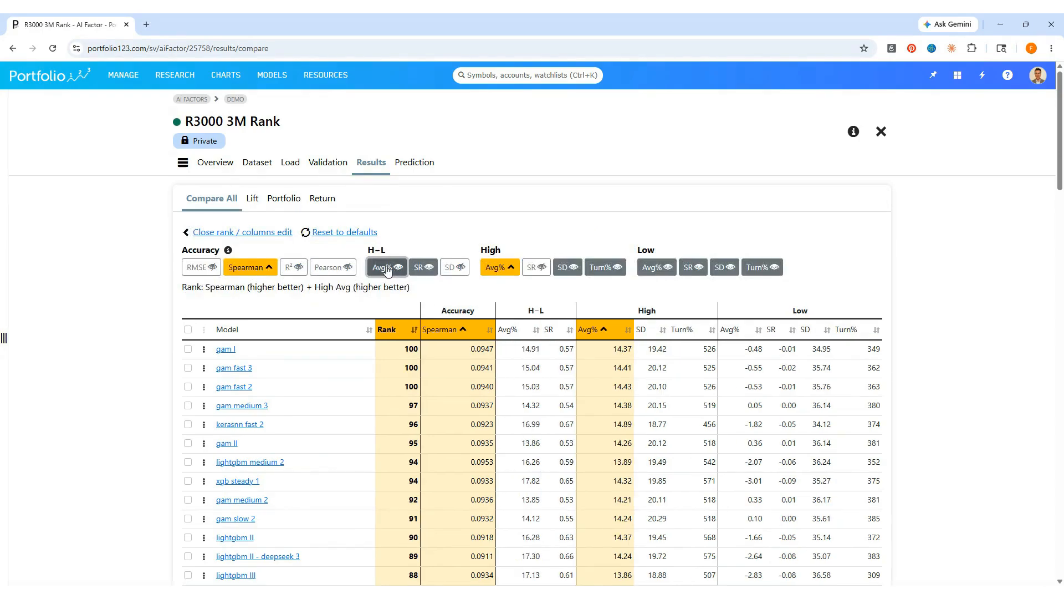
click(388, 270)
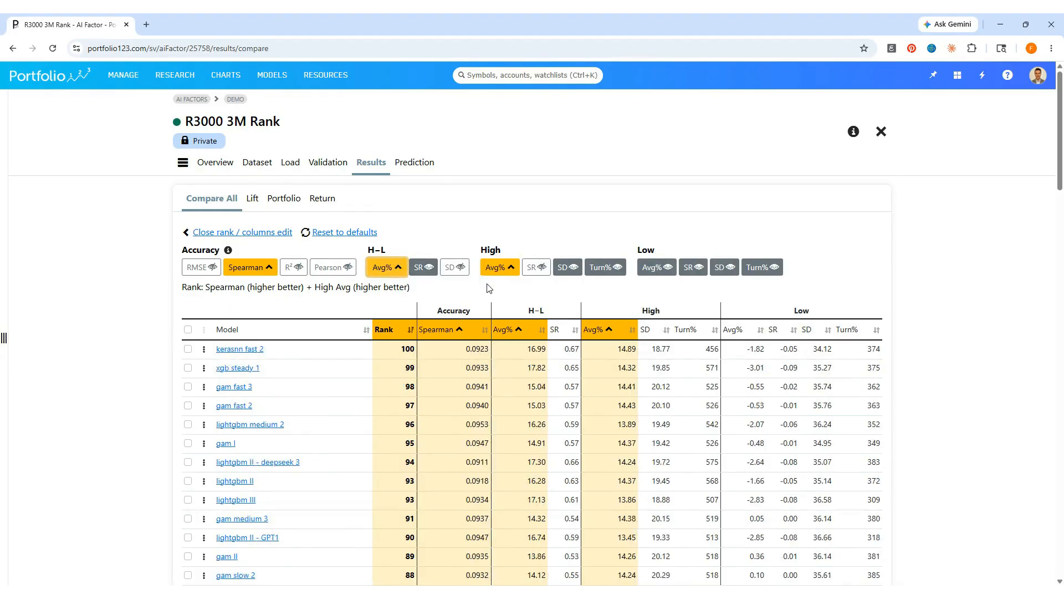
click(242, 233)
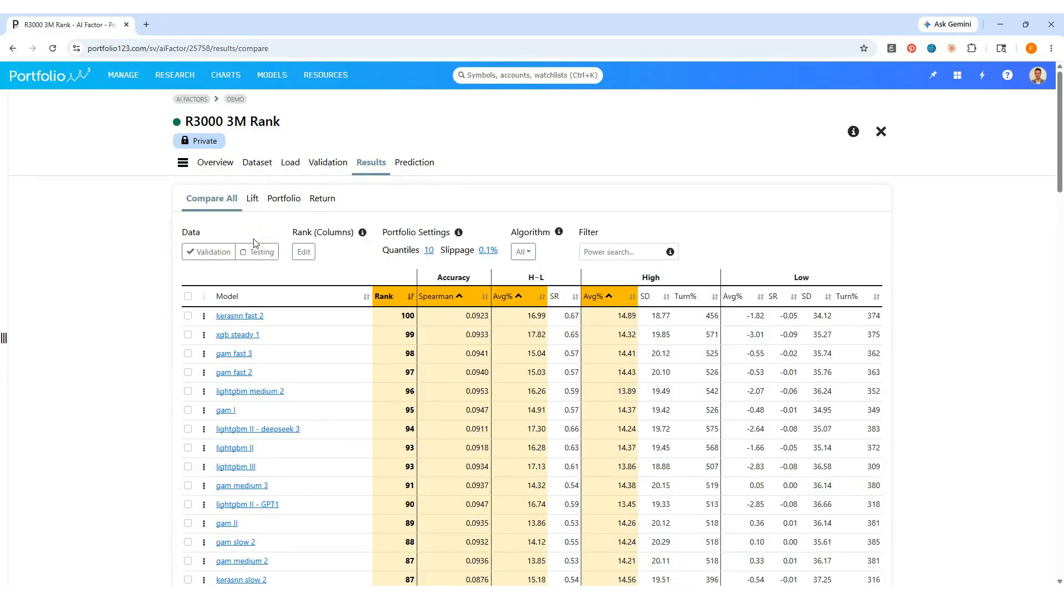
click(594, 299)
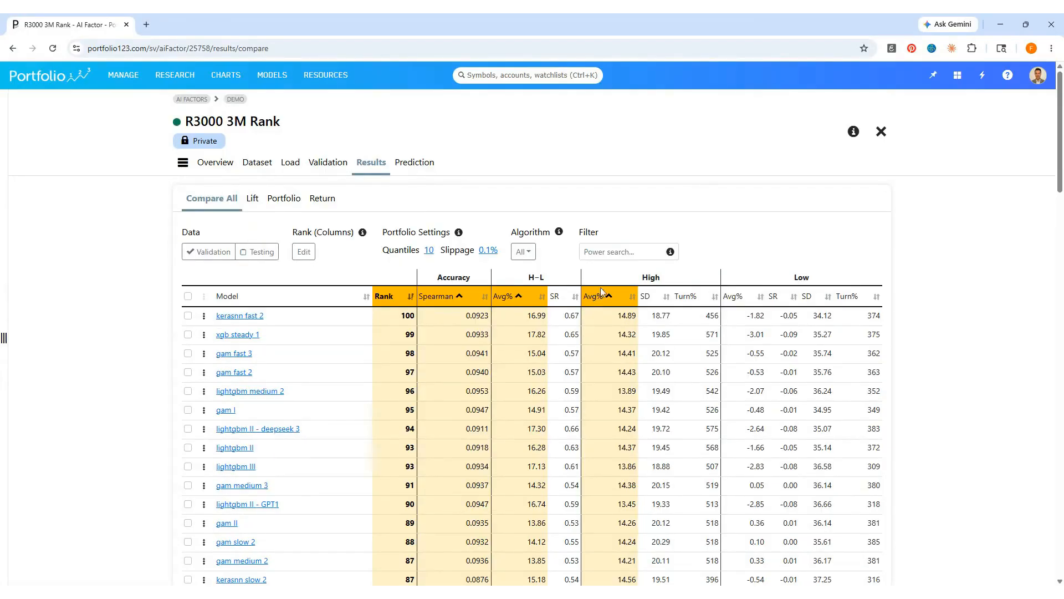
Step: Set the results' portfolio settings to 20 quantiles and 0.25% slippage
click(430, 251)
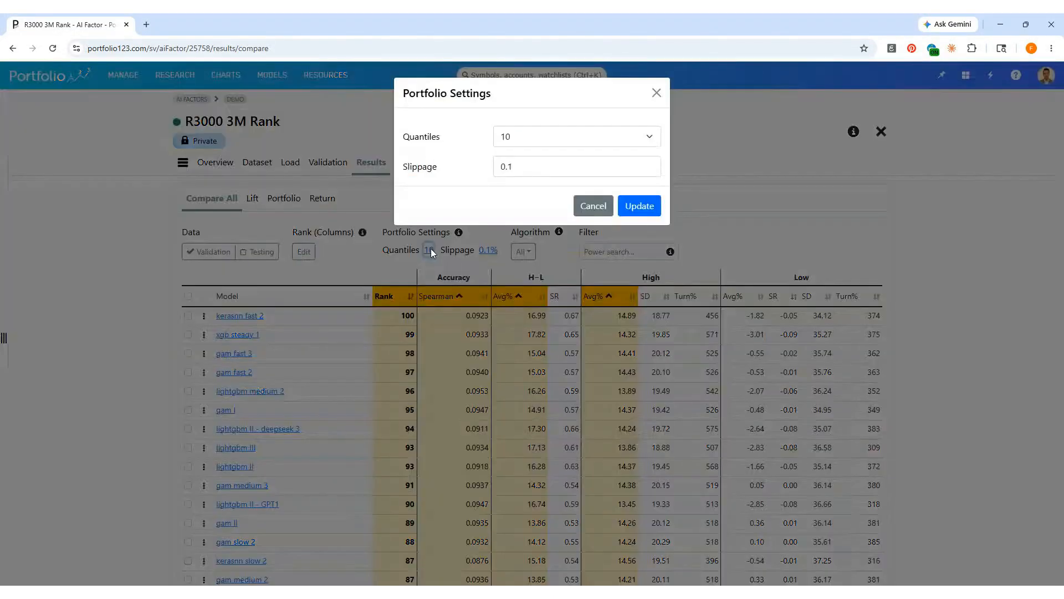
click(530, 135)
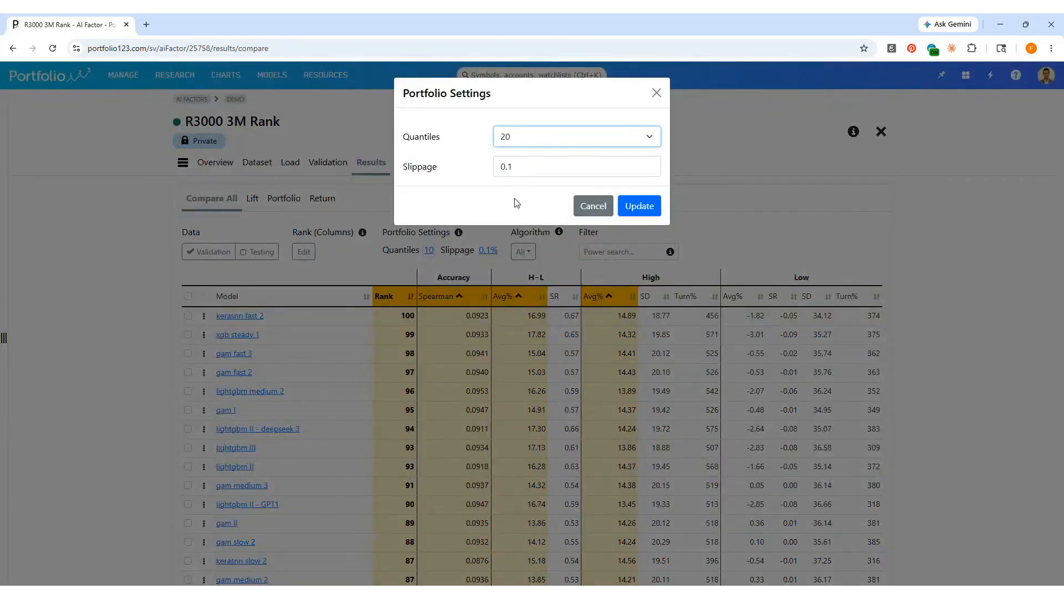
click(557, 171)
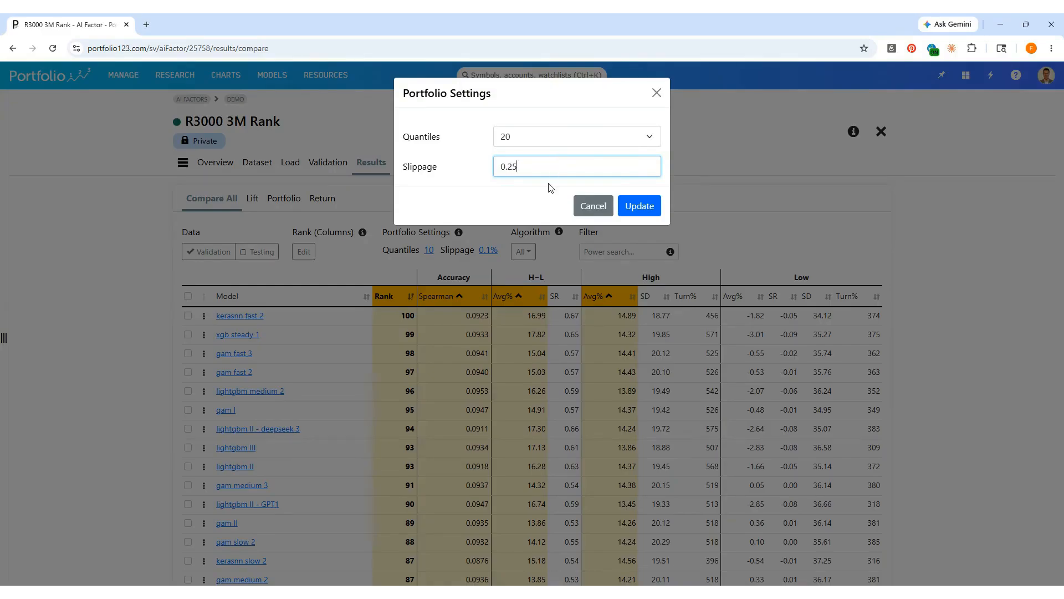
click(638, 206)
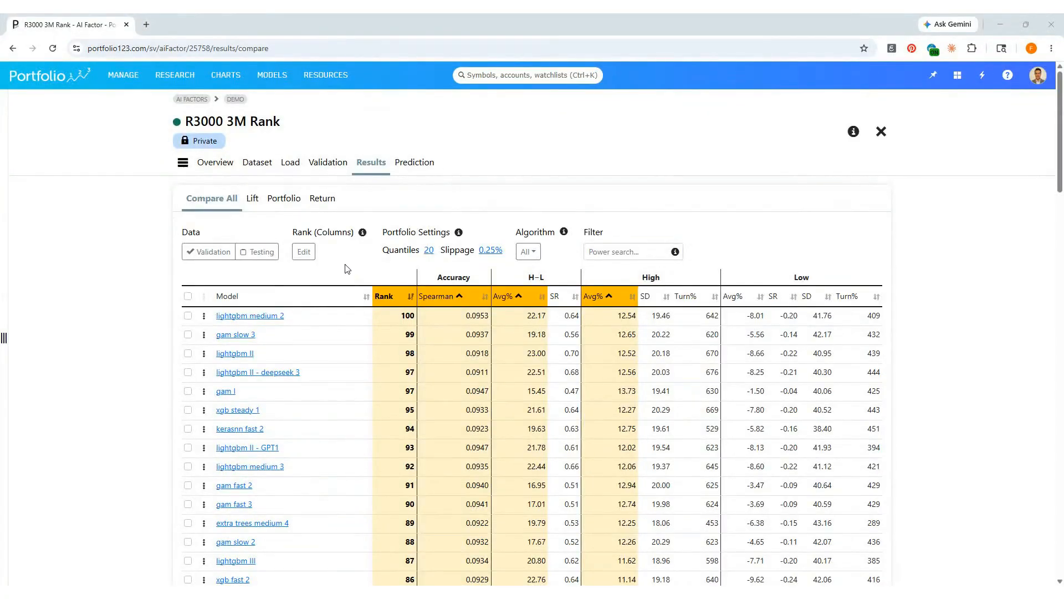
Step: Open the lift results to examine predicted versus actual values for lightgbm medium 2
click(251, 199)
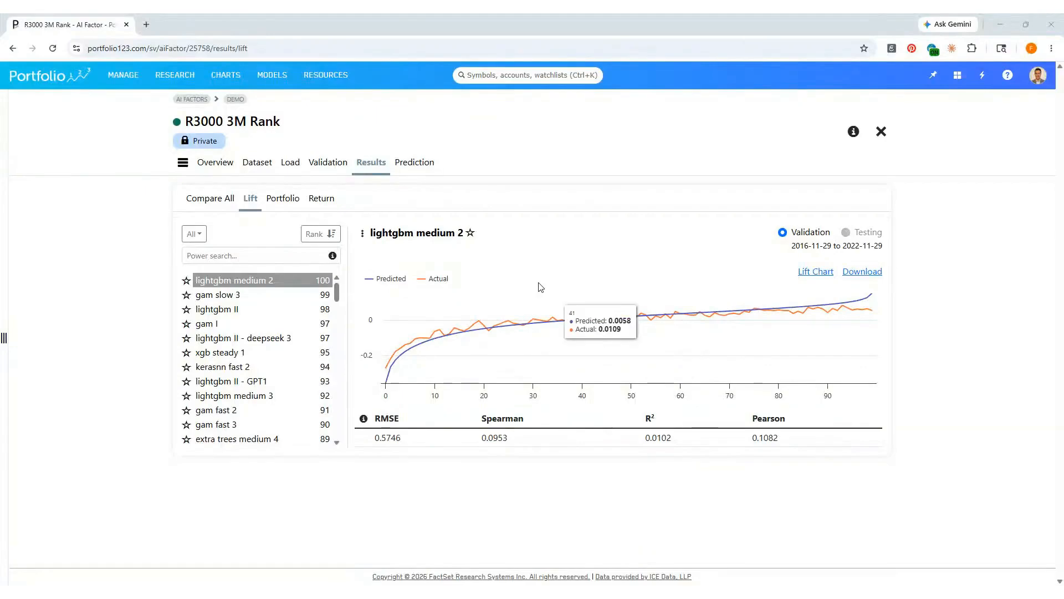
Step: Open the portfolio results for lightgbm medium 2 and plot the High – Low series on the chart
click(282, 198)
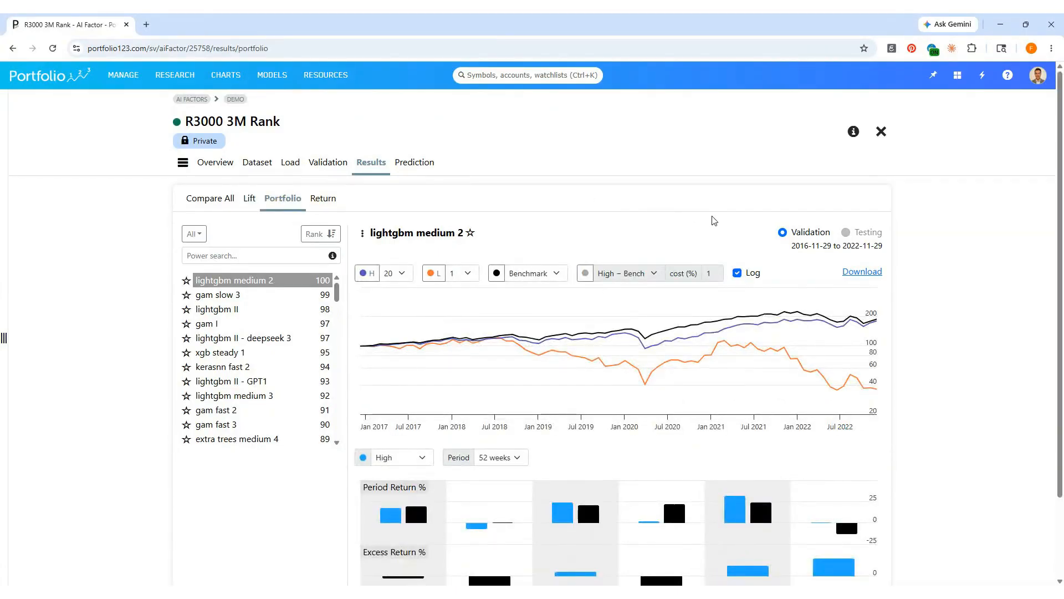
scroll(714, 220, down, 1)
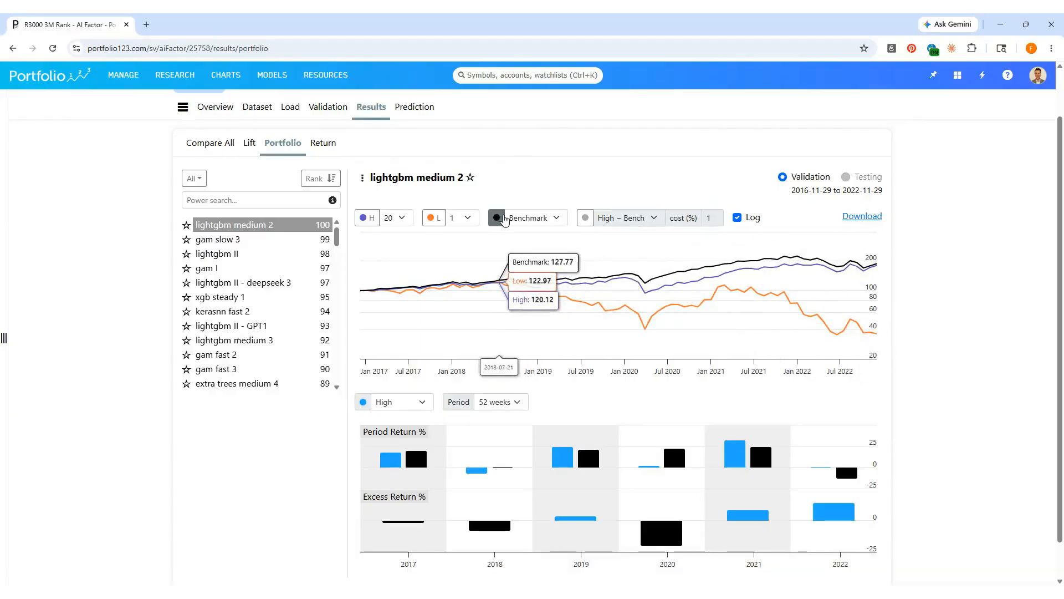
click(585, 218)
click(652, 220)
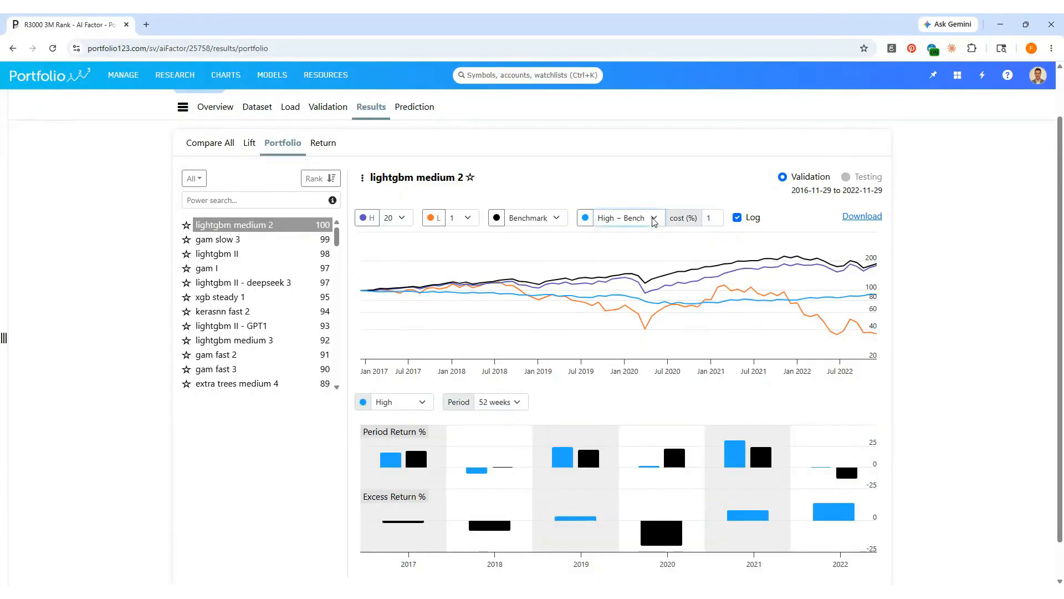
click(638, 252)
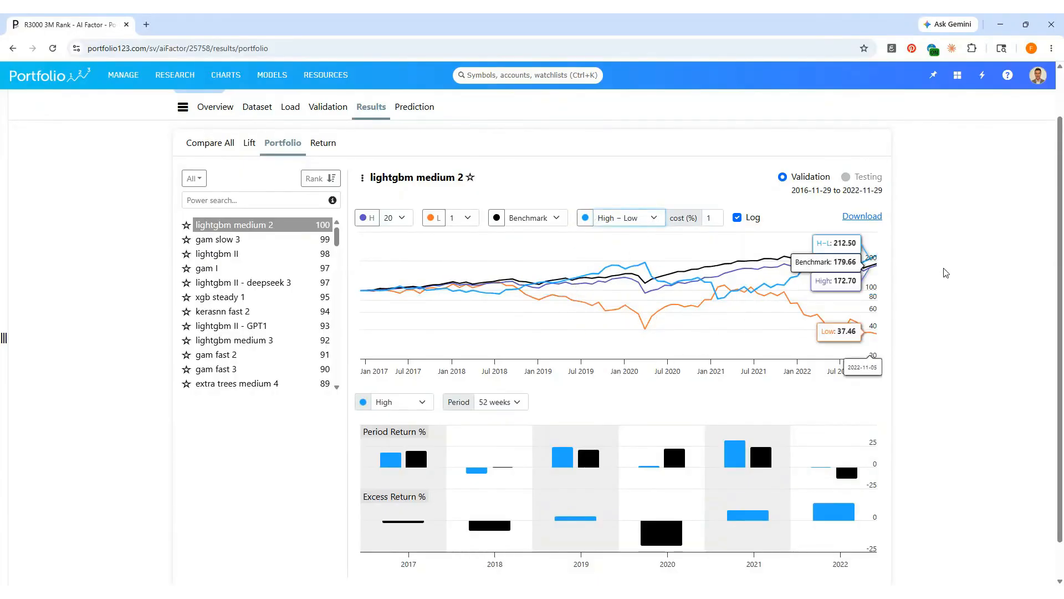
Step: Change which portfolio series the period return and excess return charts display
scroll(876, 269, down, 1)
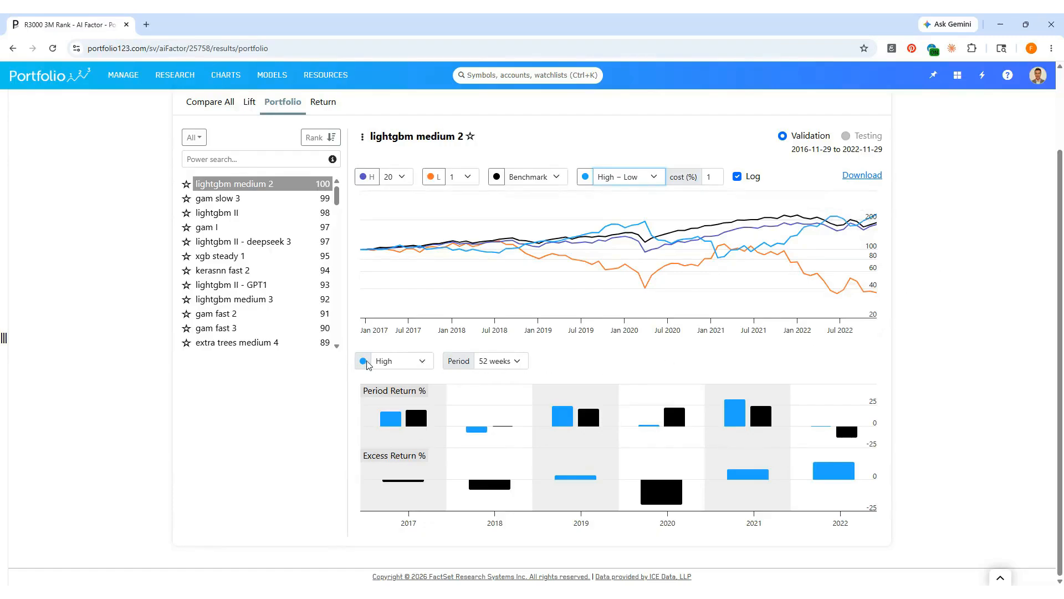
click(411, 365)
click(398, 413)
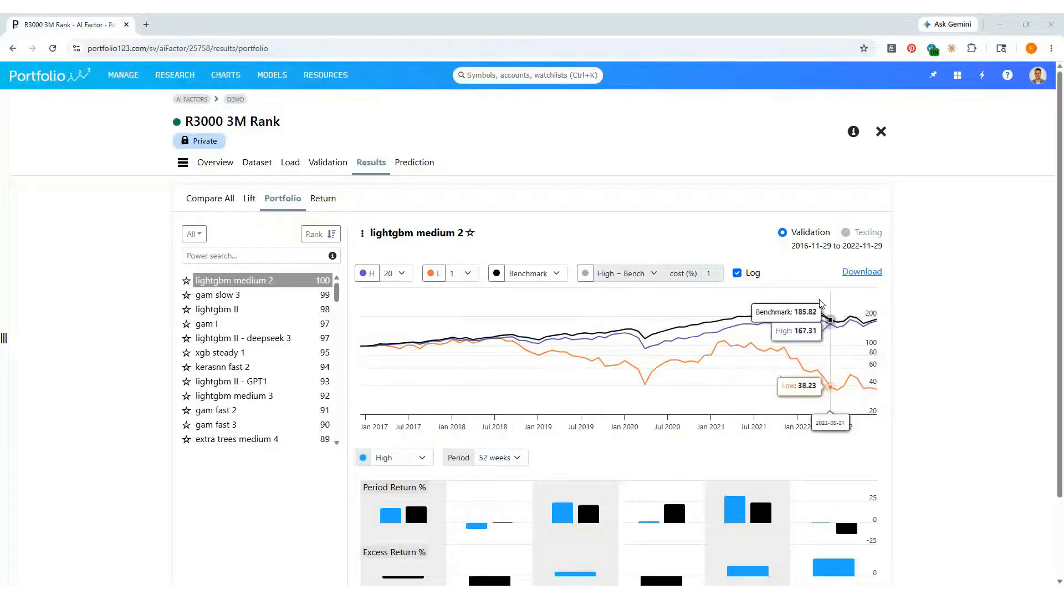
Step: Open the return results for lightgbm medium 2 and examine the annualized returns by quantile and the return statistics
click(332, 205)
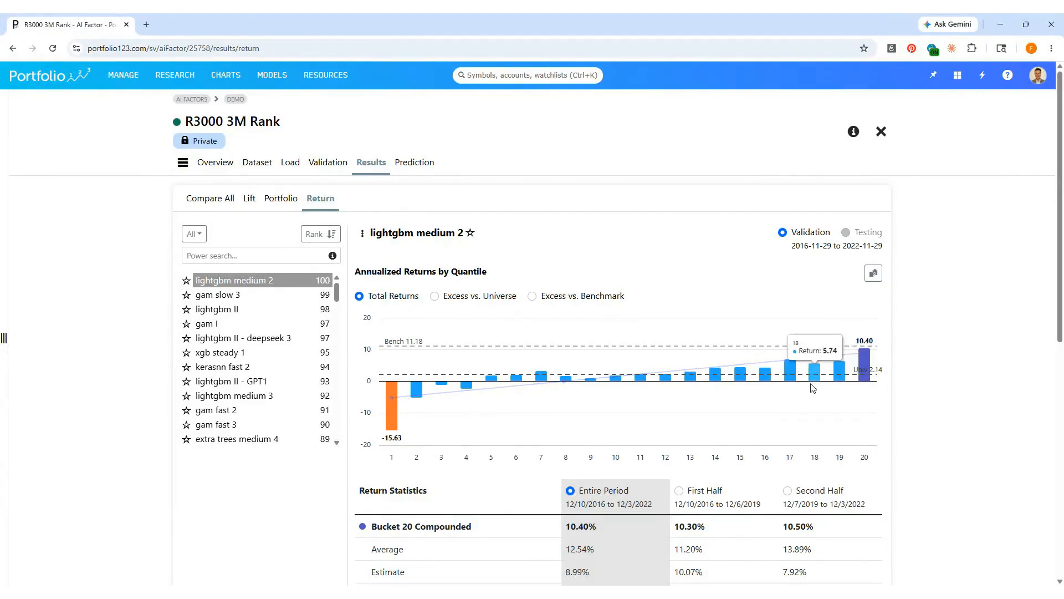
mouse_move(382, 434)
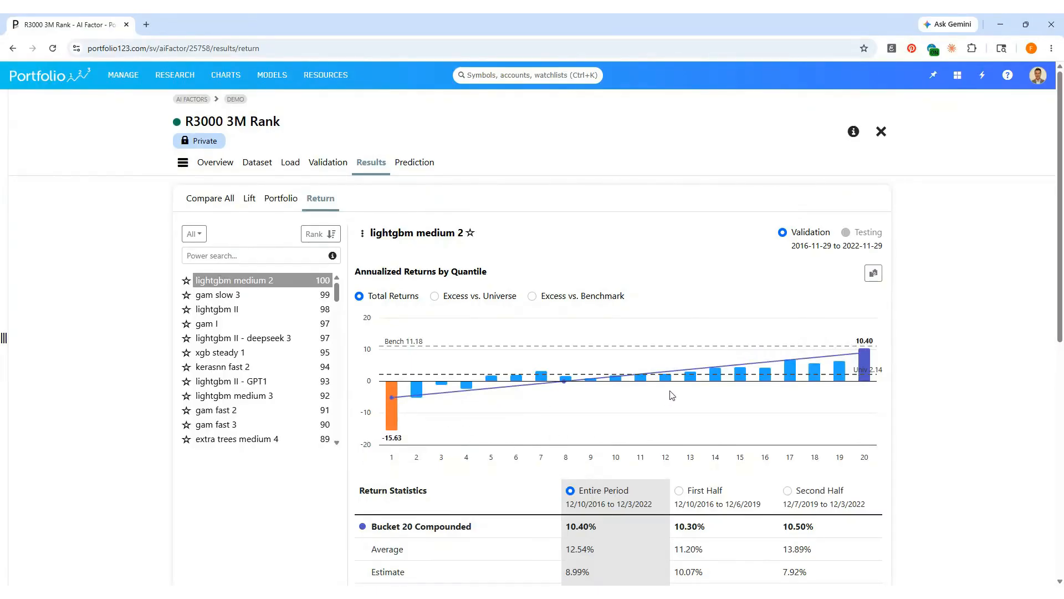
scroll(754, 416, down, 6)
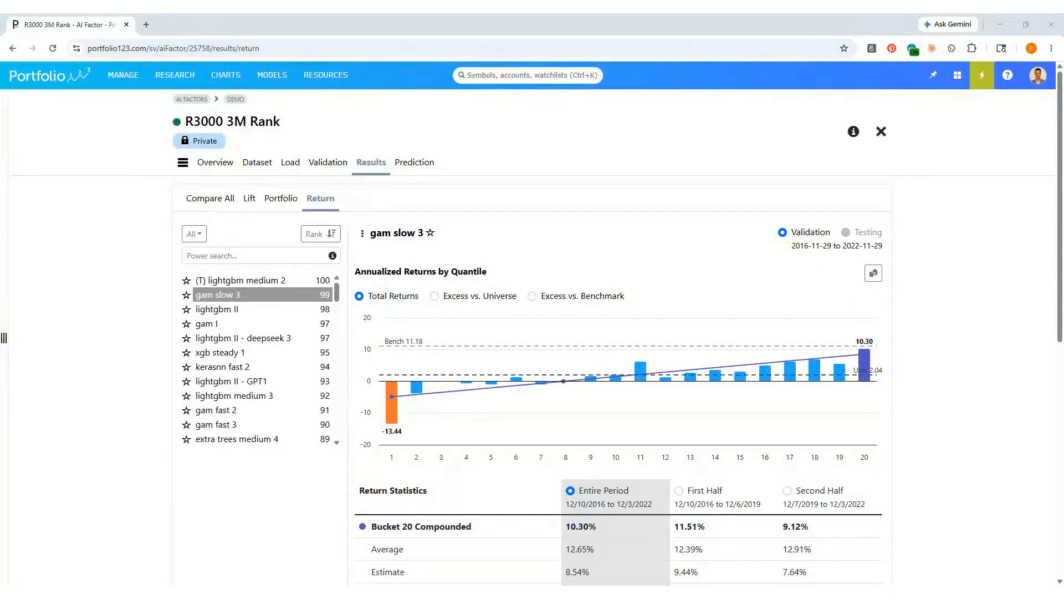
Step: Go back to the comparison of all models and copy the model name lightgbm II
click(210, 206)
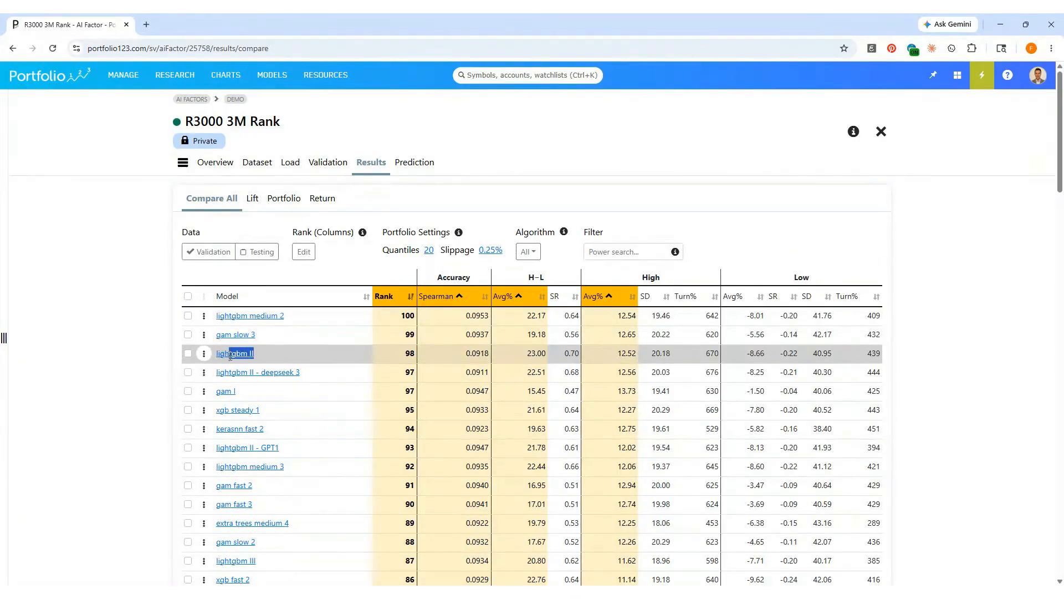
drag(230, 355, 216, 355)
key(ctrl+c)
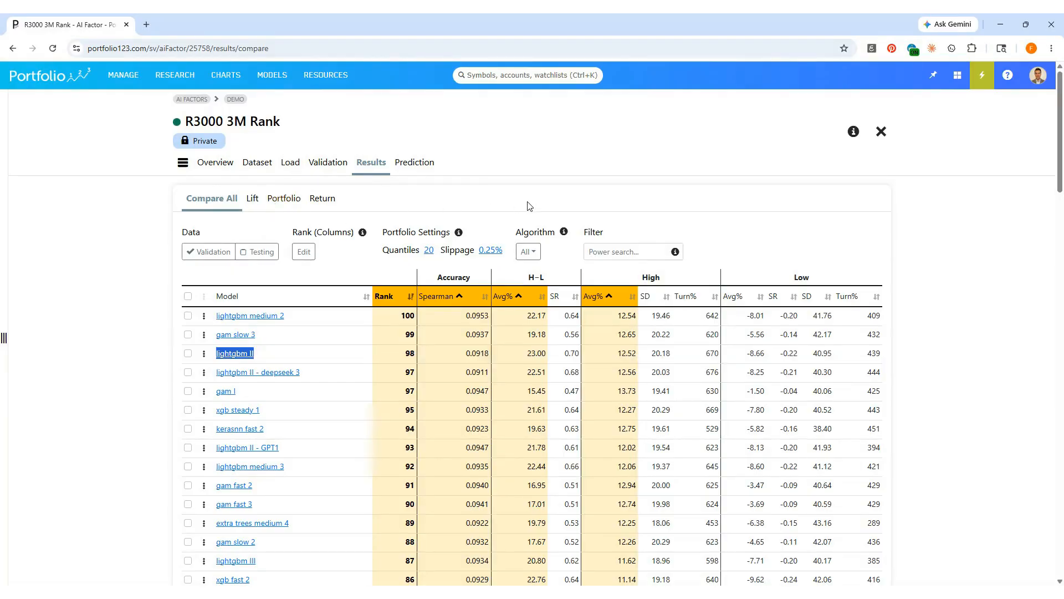
Step: Filter the validation models by lightgbm II and start that model's test with all offered workers, using the most expensive available
click(330, 166)
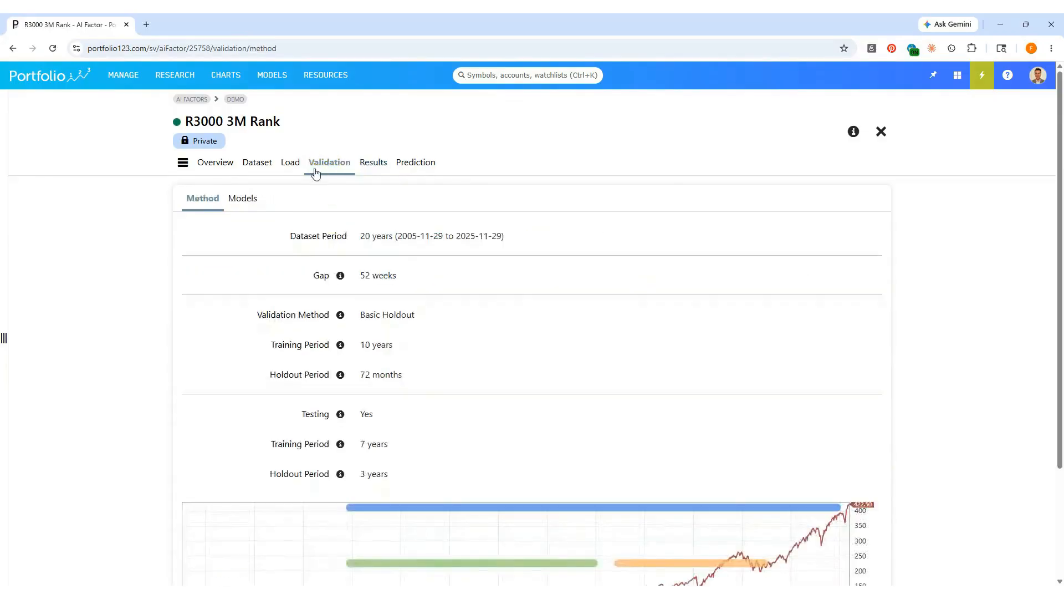
click(241, 203)
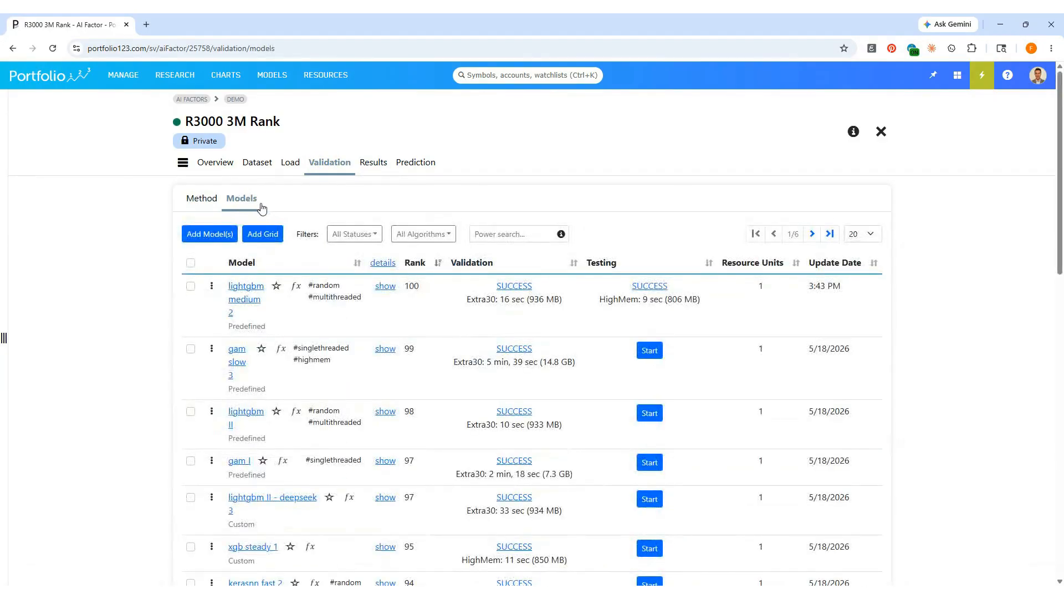
click(512, 235)
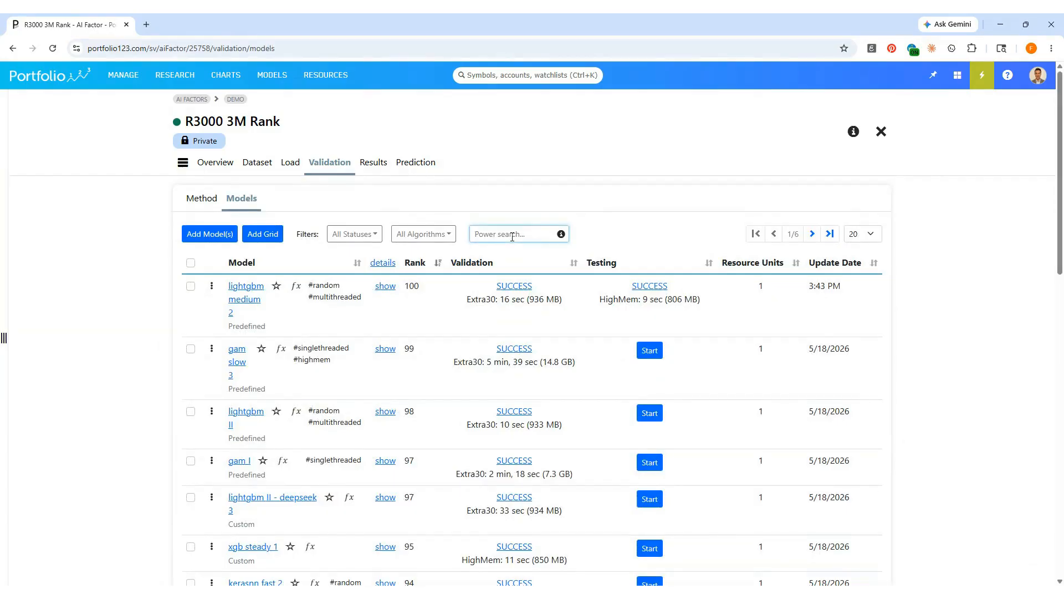
key(ctrl+v)
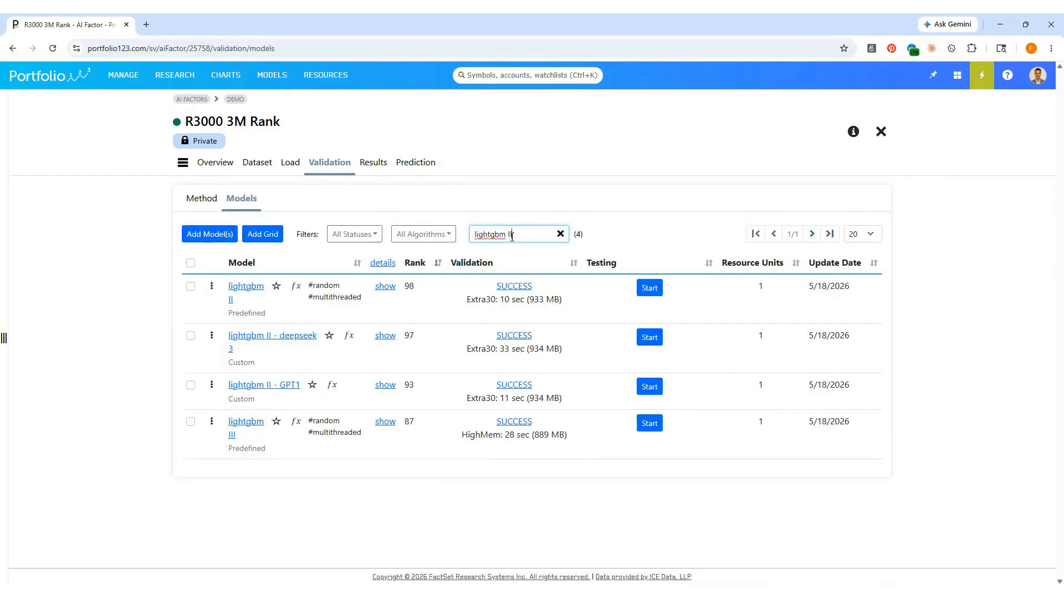
click(650, 288)
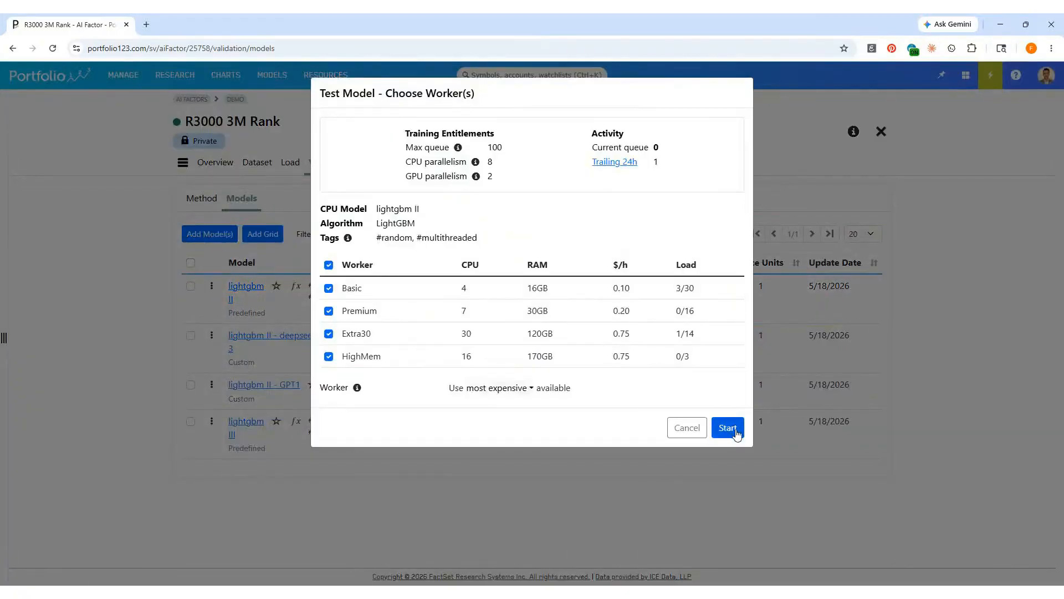
click(736, 429)
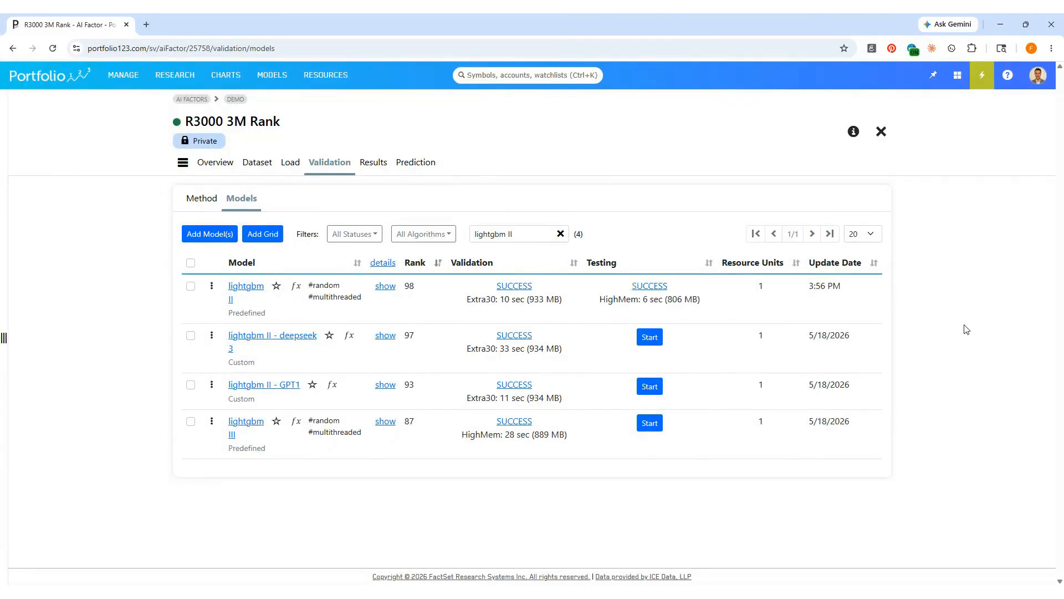
Step: Clear the model filter and display the testing data in the comparison of all results
click(560, 233)
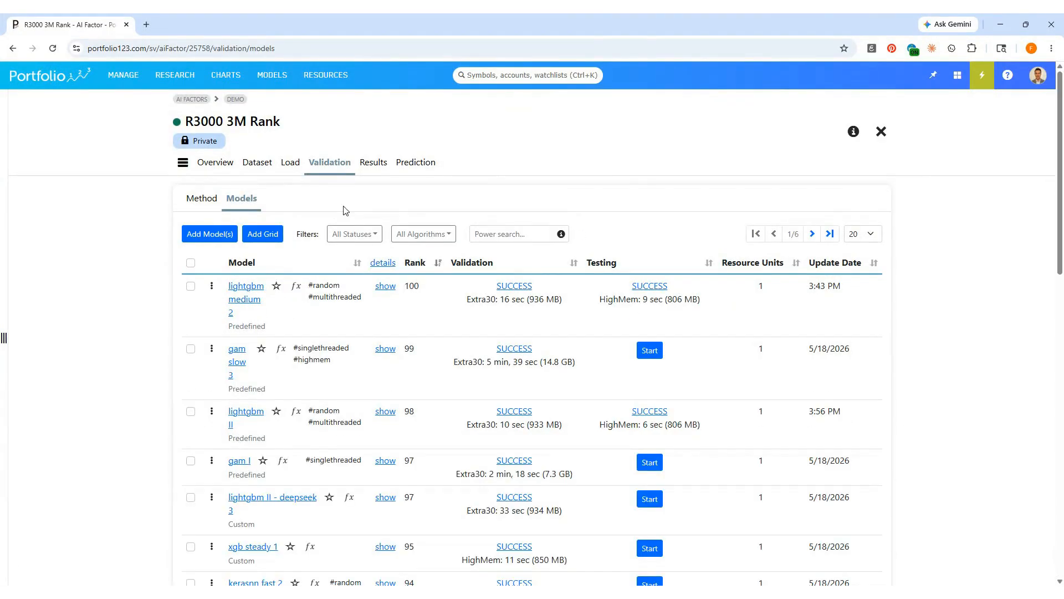
click(373, 163)
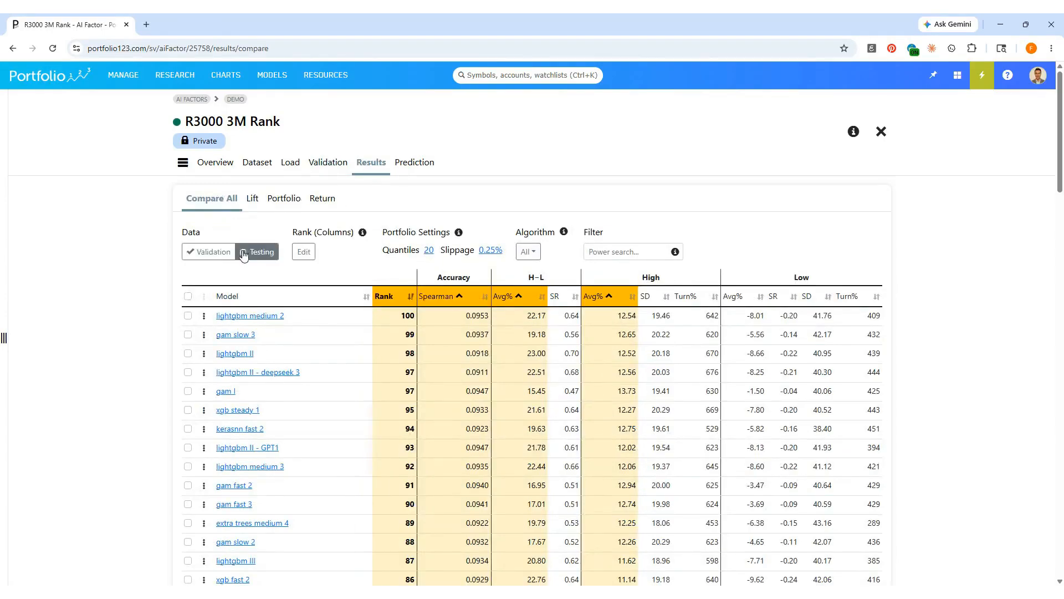
click(244, 255)
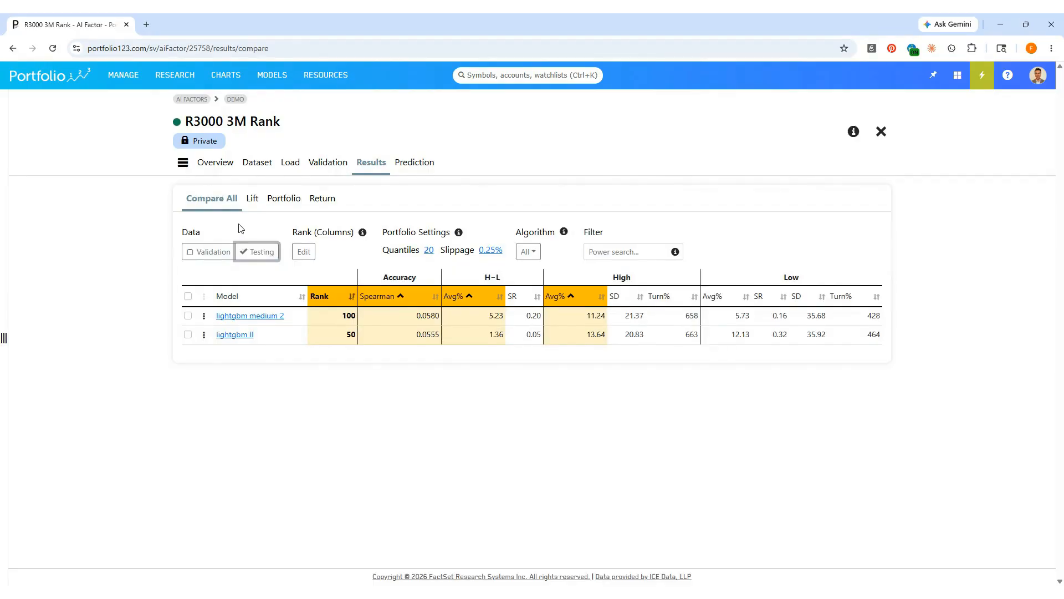
Step: Open the lift results for lightgbm medium 2 and compare its testing and validation charts
click(253, 200)
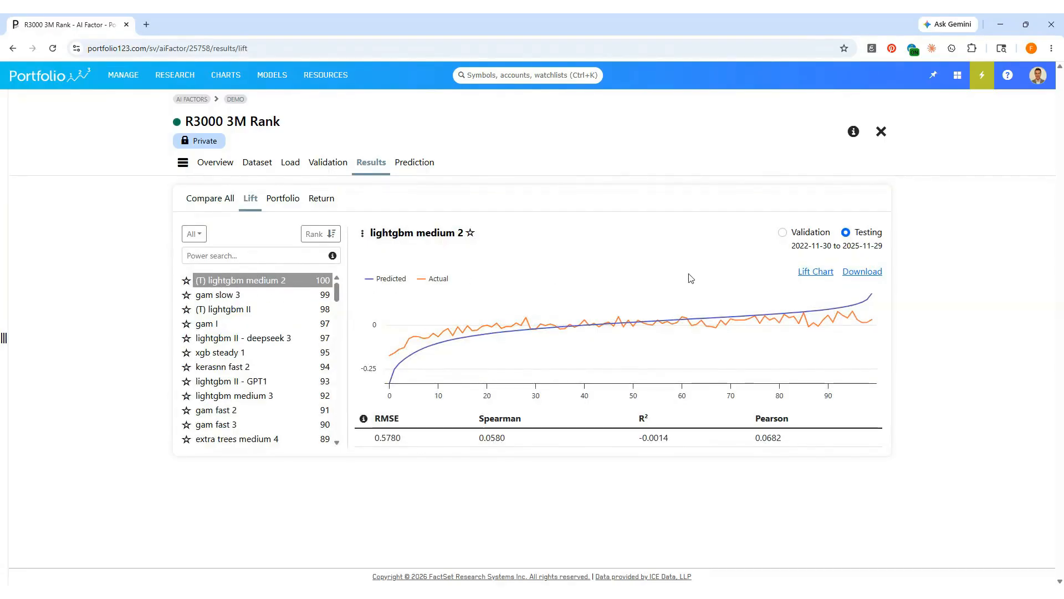
click(783, 235)
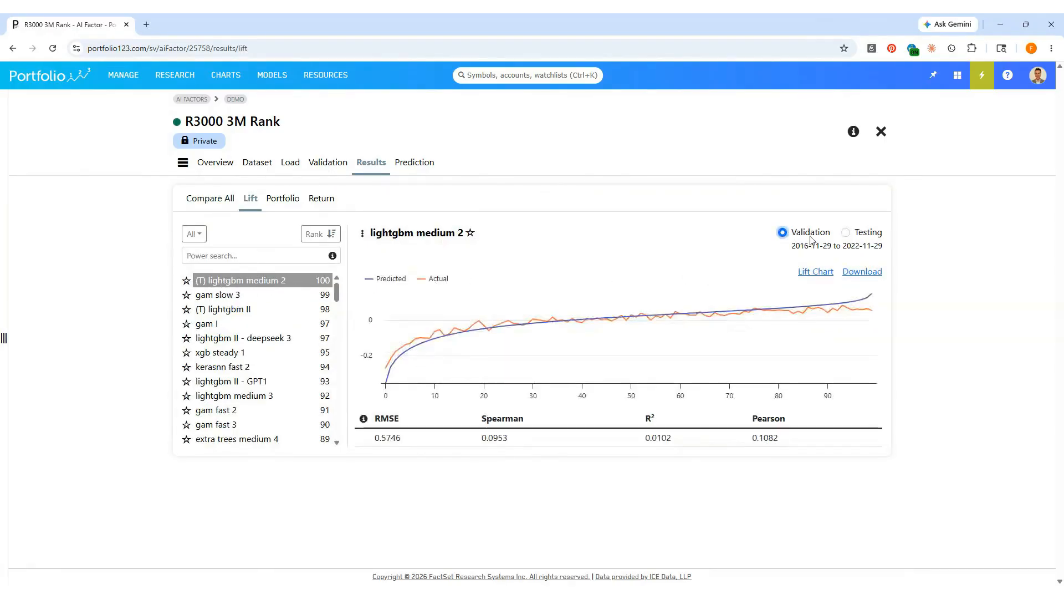
click(844, 235)
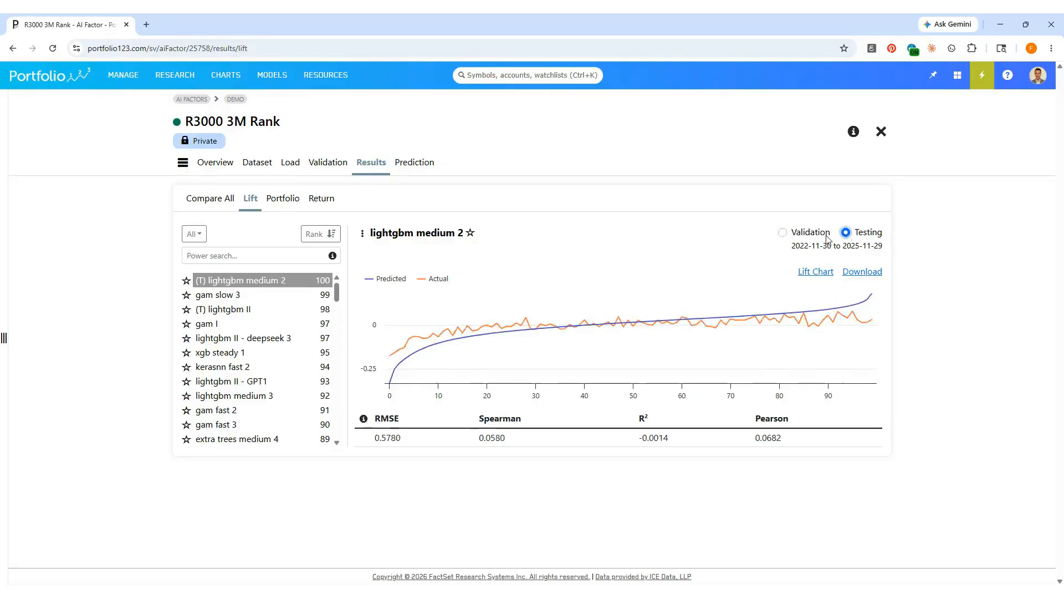
click(782, 233)
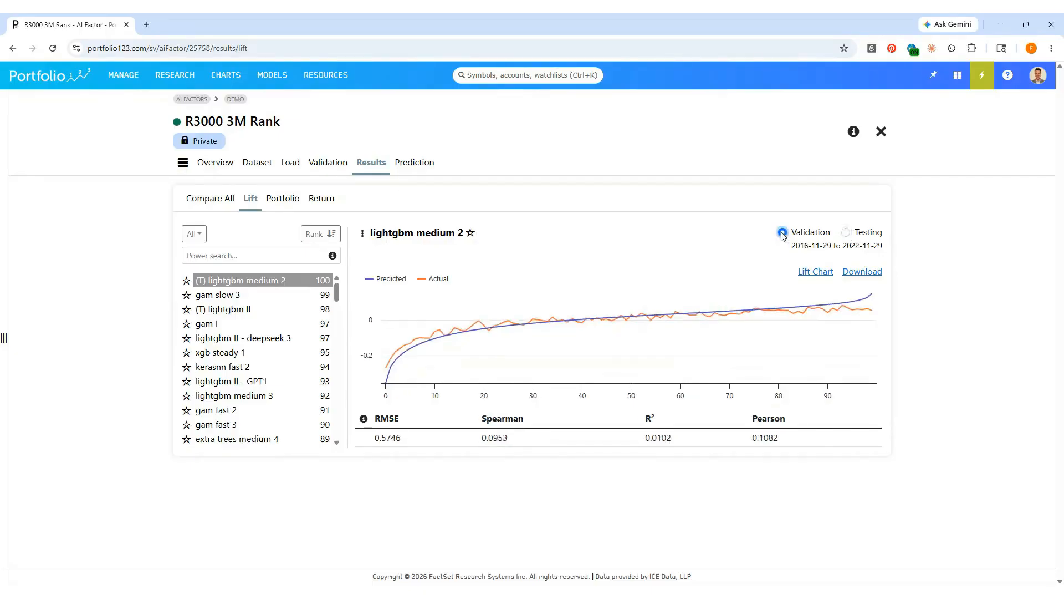
click(845, 233)
click(782, 234)
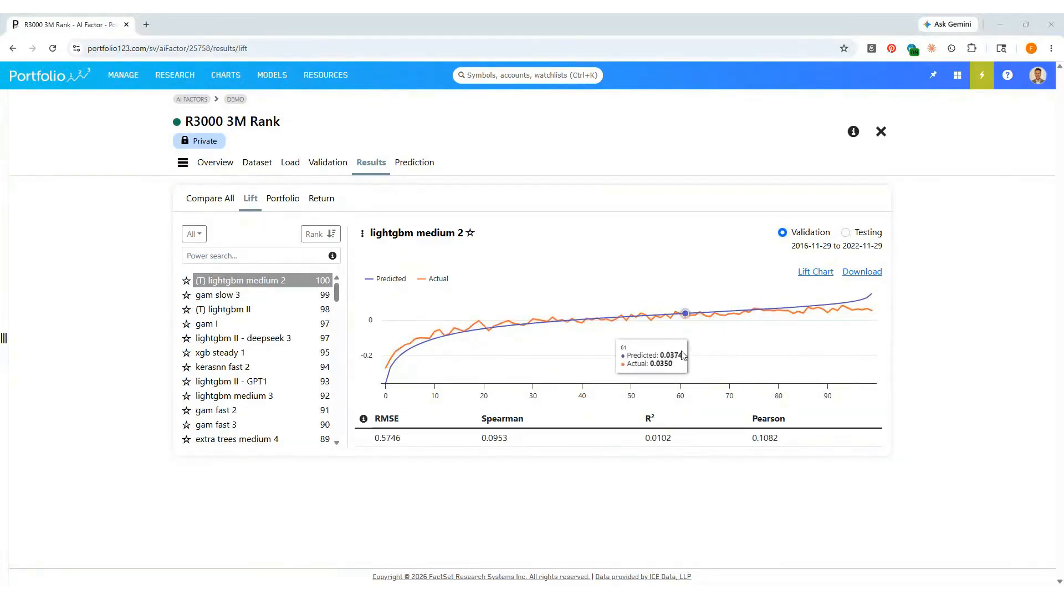
Step: Start a new predictor for the AI factor and choose lightgbm medium 2 as its model
click(411, 163)
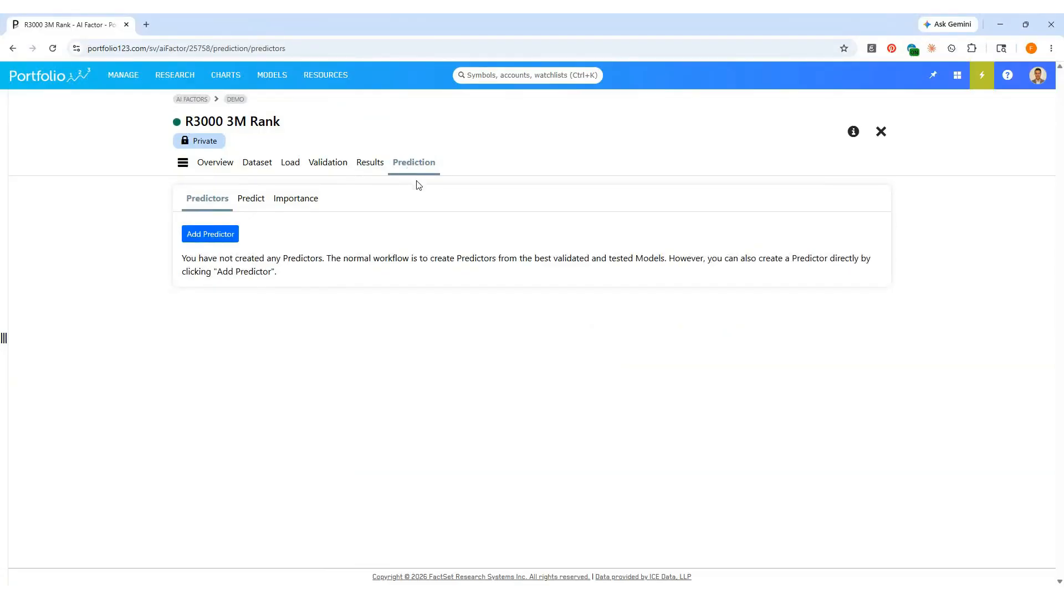
click(218, 234)
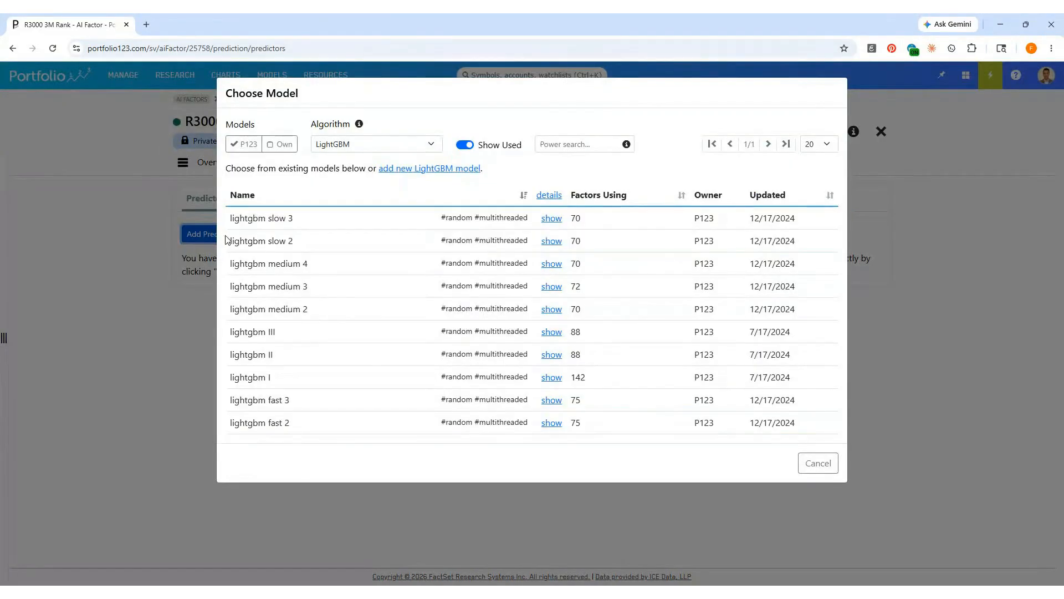
click(564, 144)
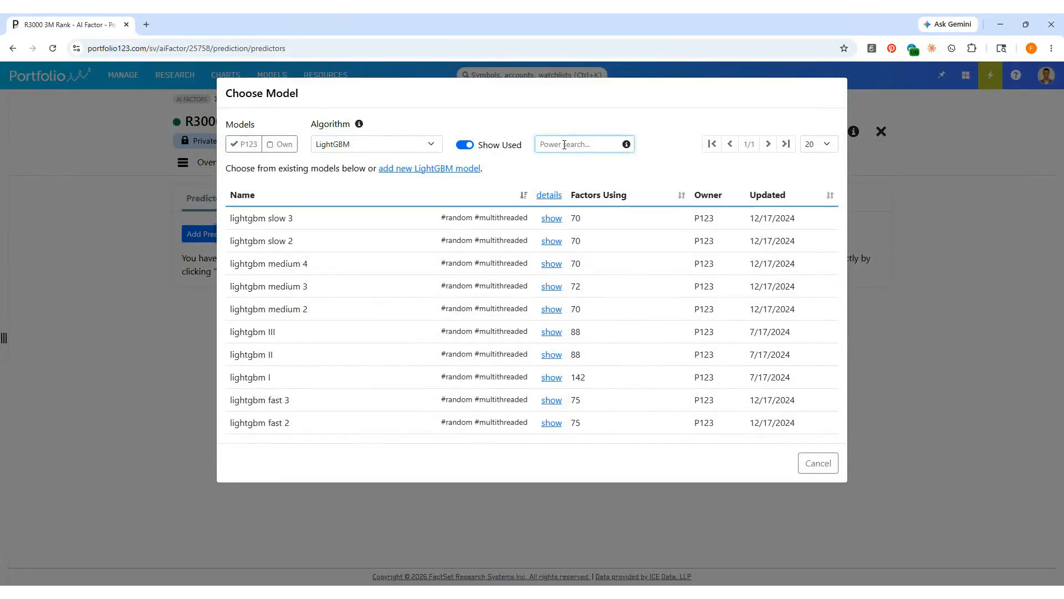
text(lightgbm medium 2)
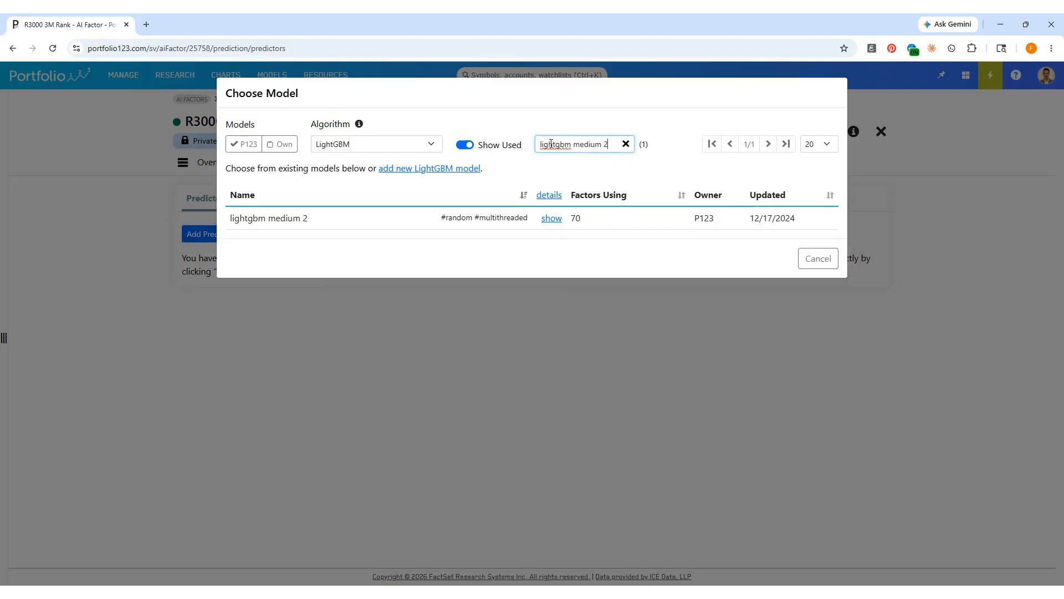
click(367, 218)
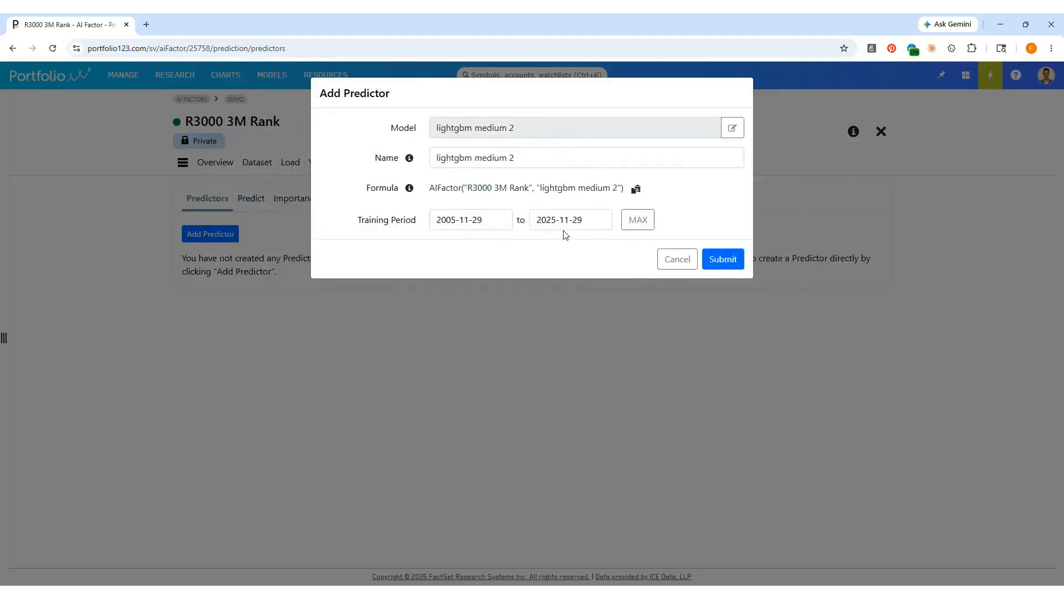
Step: Set the predictor's training period end to 2021-11-29, append "- 2021" to its name, and add it
click(553, 219)
text(1)
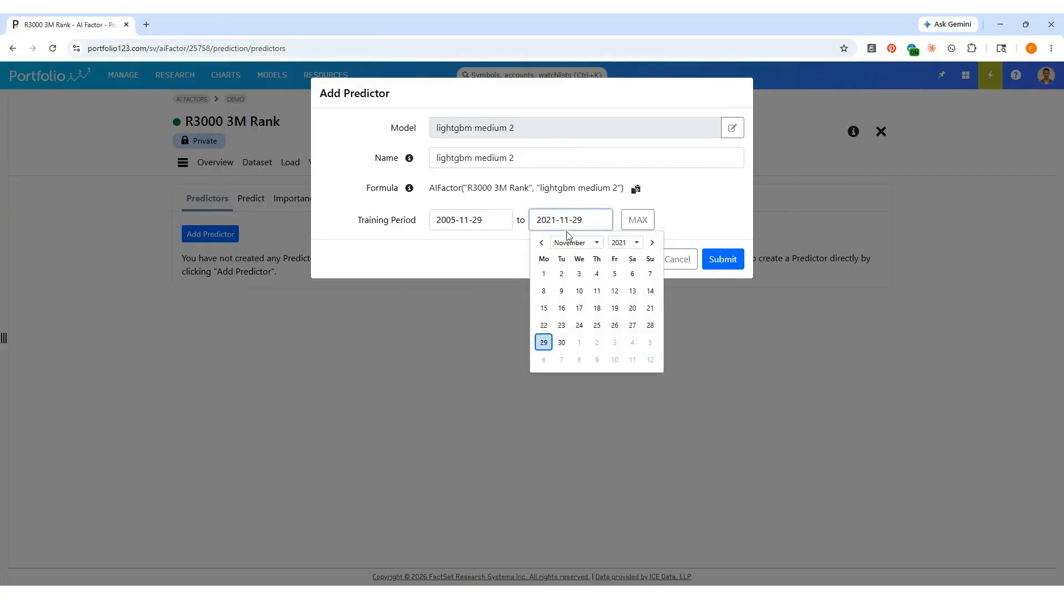
click(544, 342)
click(538, 156)
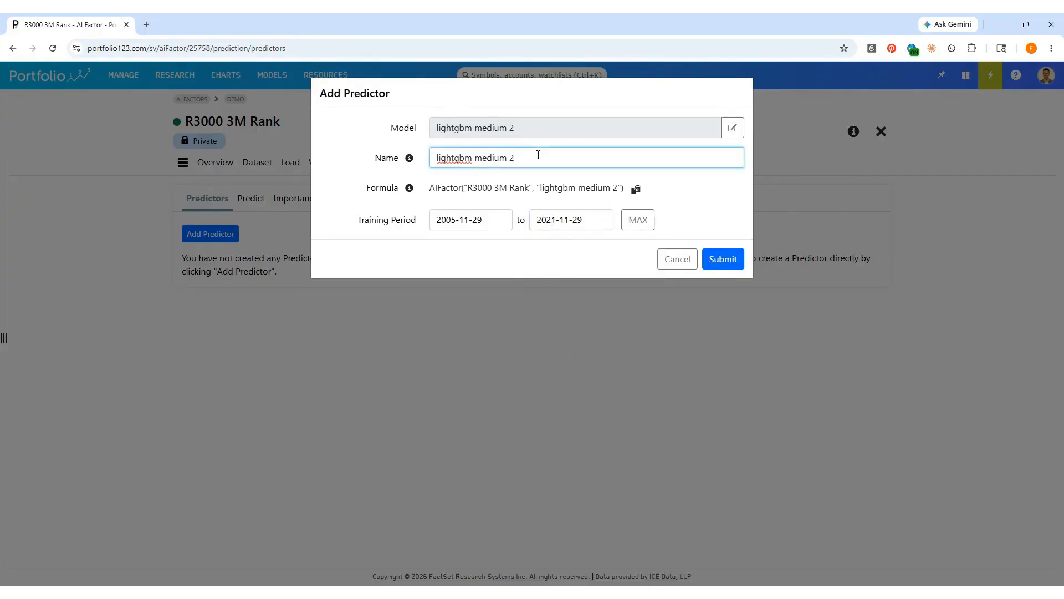
text(- 2021)
click(722, 259)
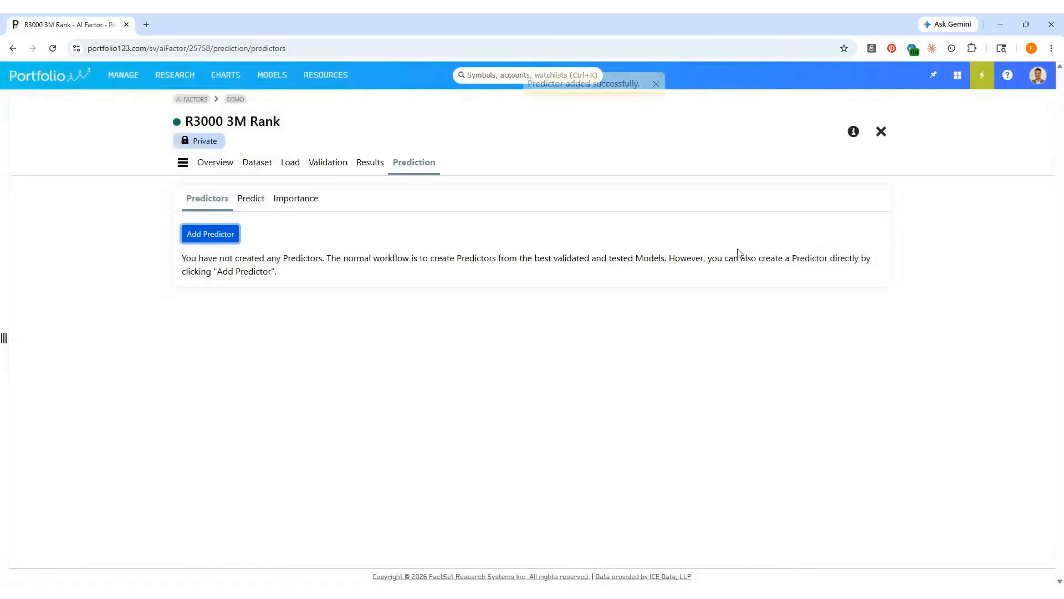
Step: Add another predictor based on lightgbm medium 2, appending "- 2025" to its name
click(214, 233)
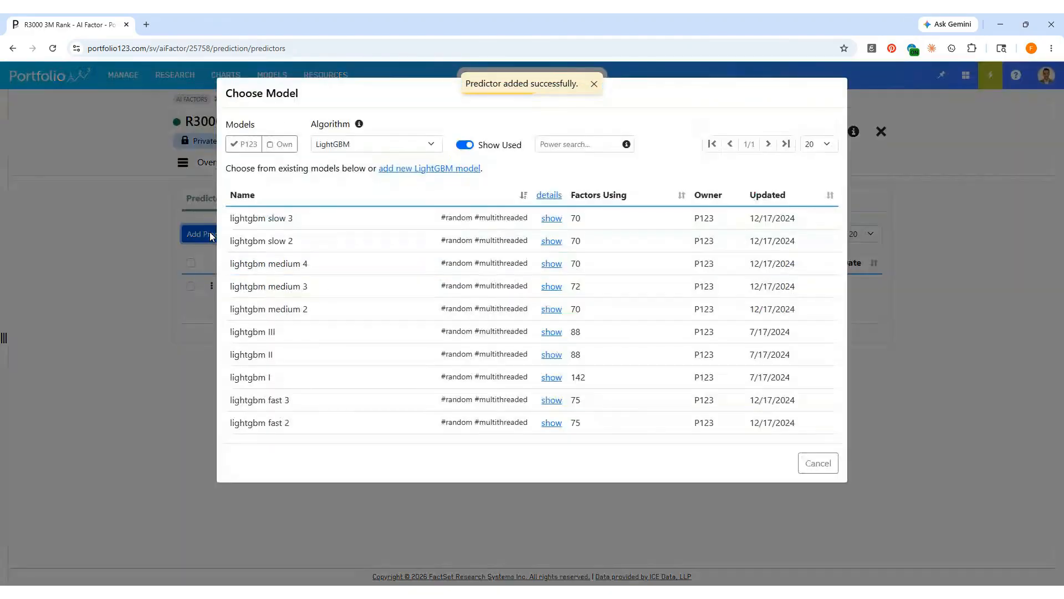
click(569, 142)
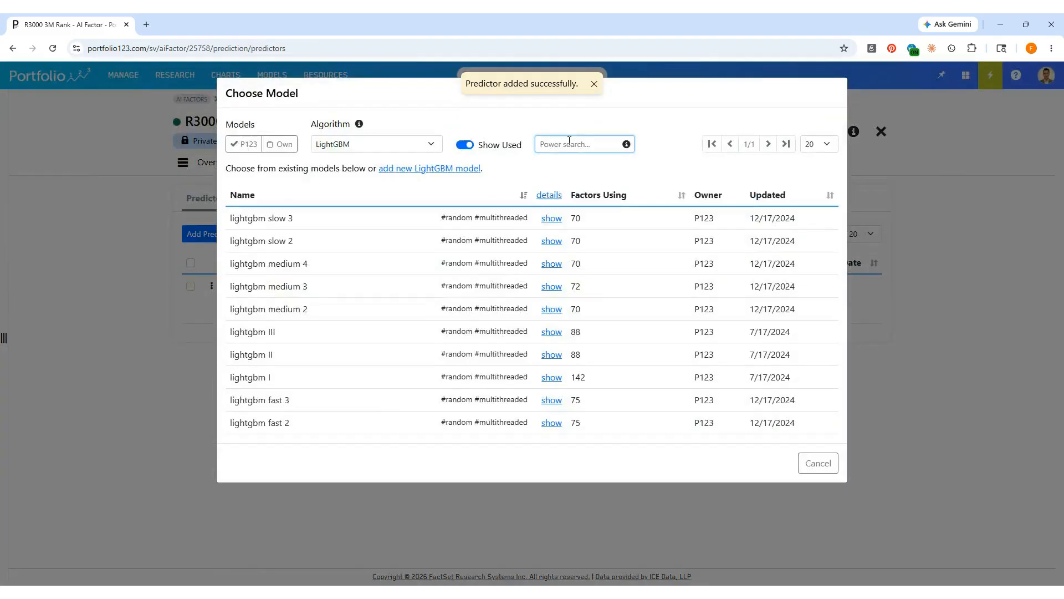
text(lightgbm medium 2)
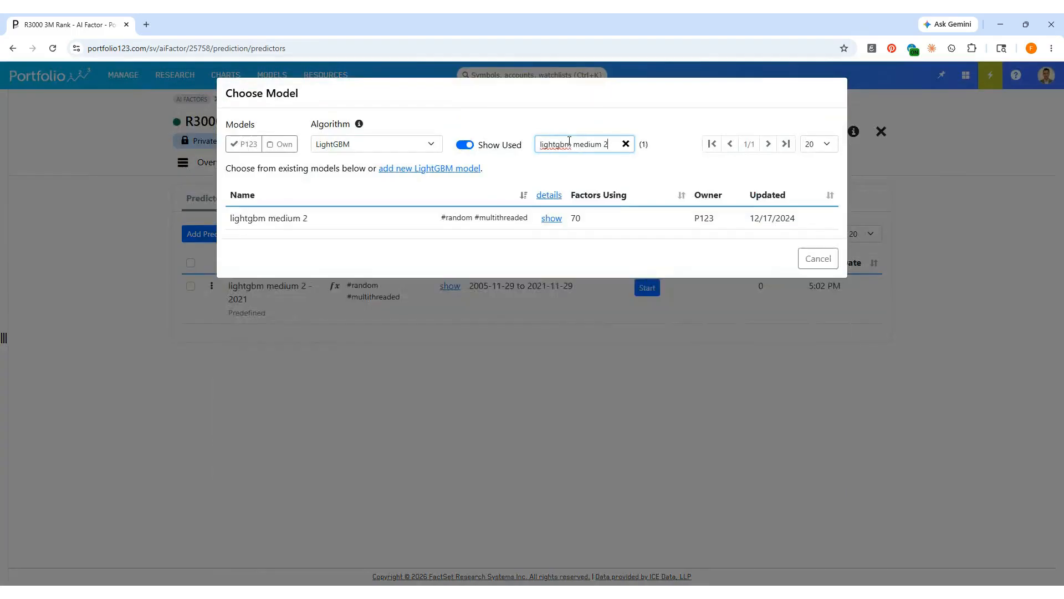
click(343, 219)
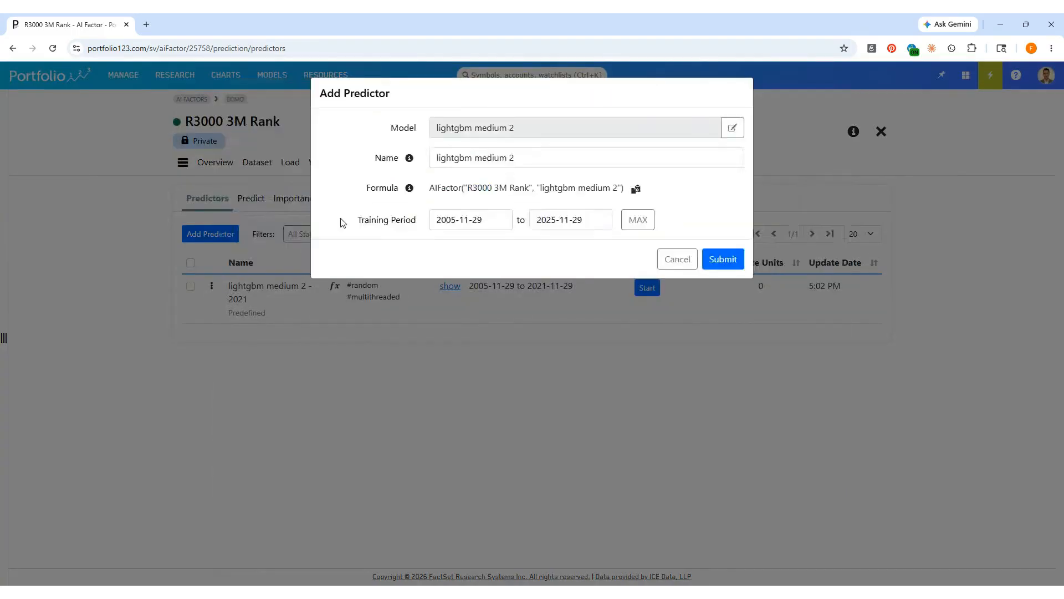
click(536, 159)
text(- )
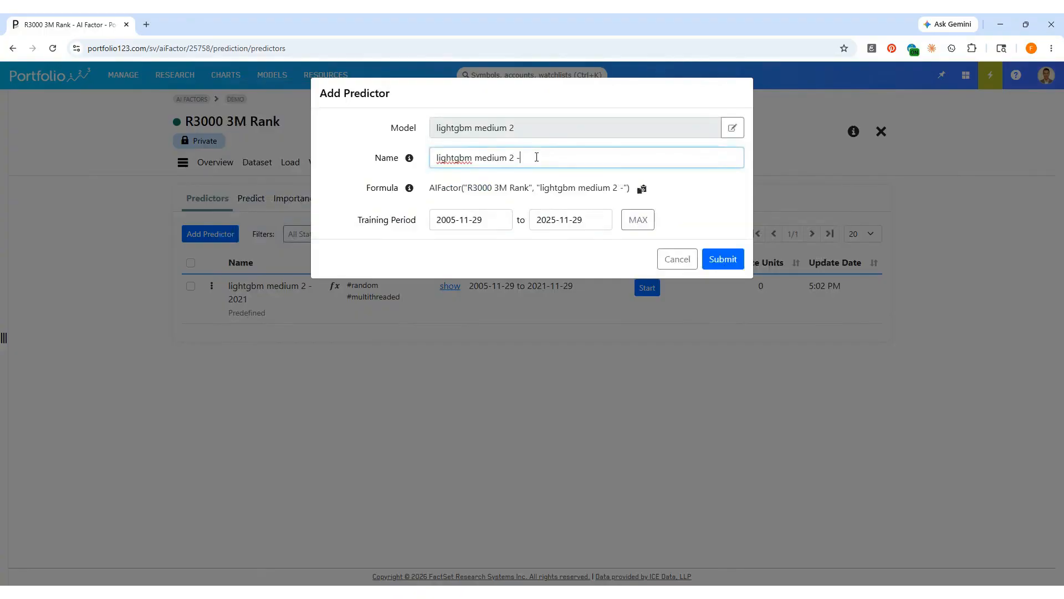
text(2025)
click(723, 259)
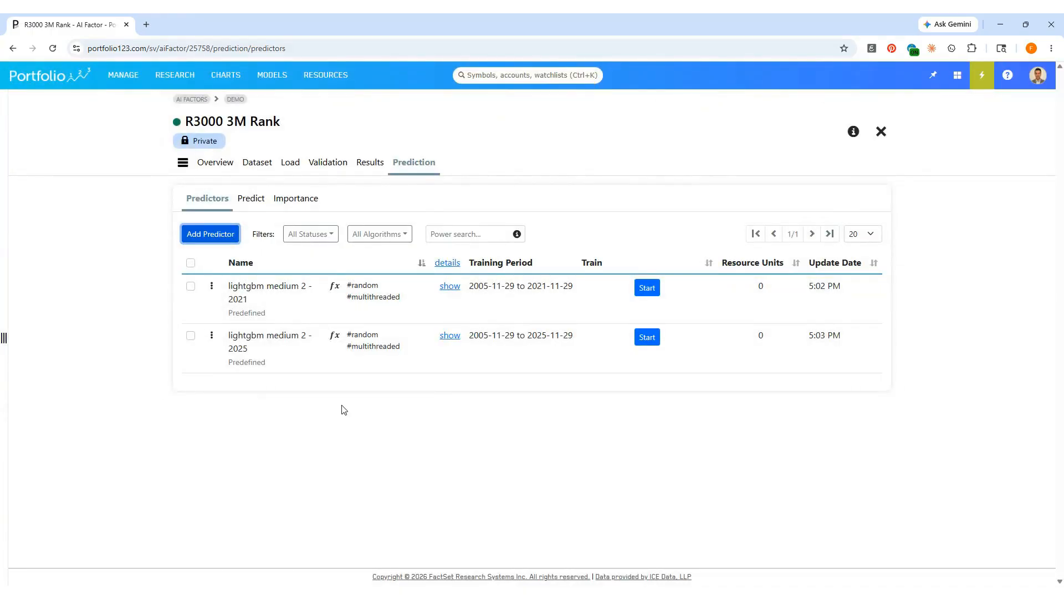
Step: Start training both the lightgbm medium 2 - 2021 and lightgbm medium 2 - 2025 predictors
click(646, 287)
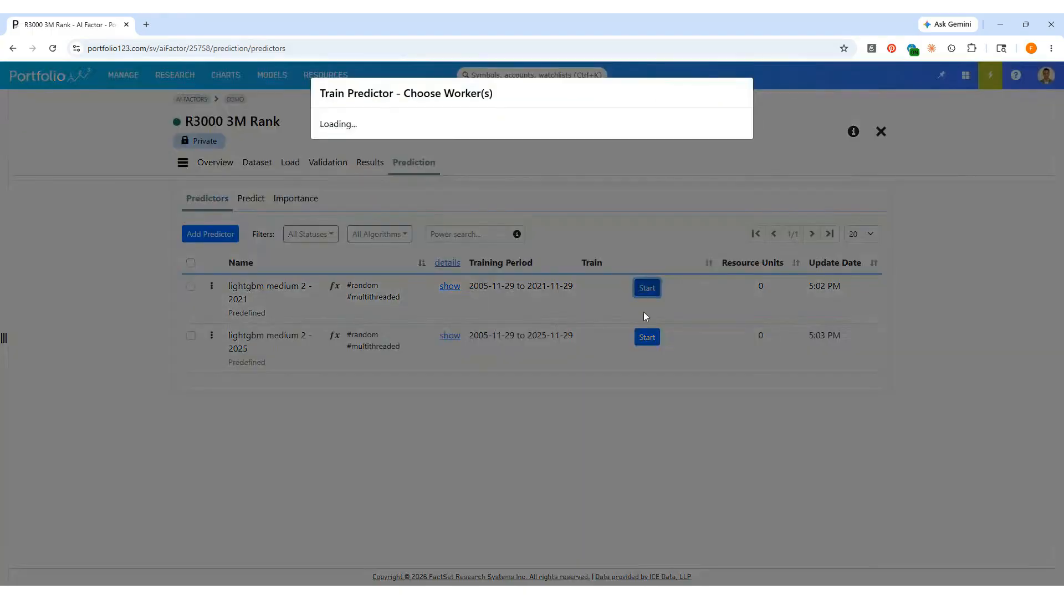
click(726, 428)
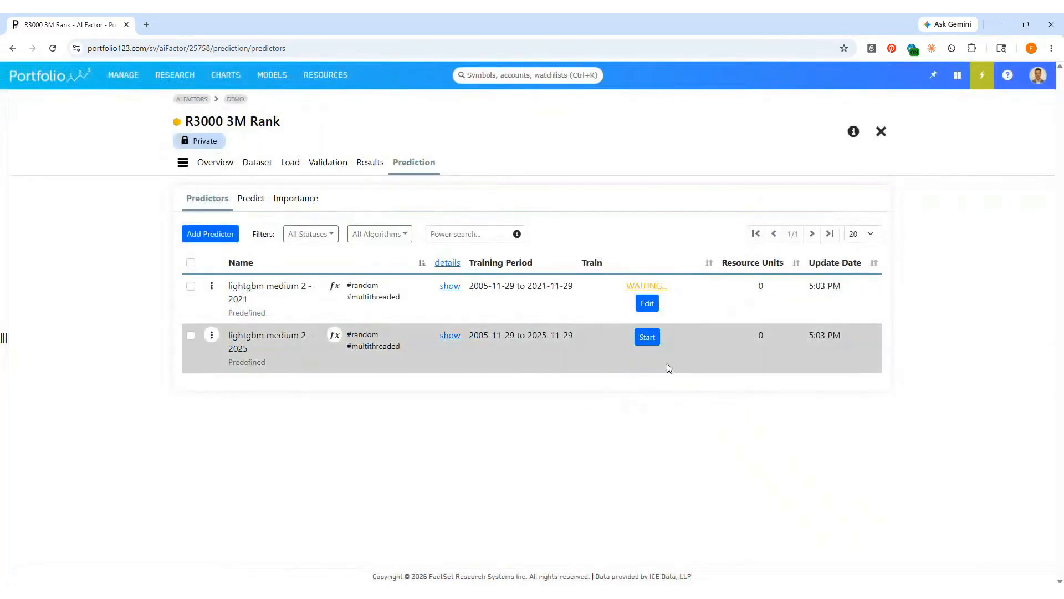
click(646, 335)
click(728, 428)
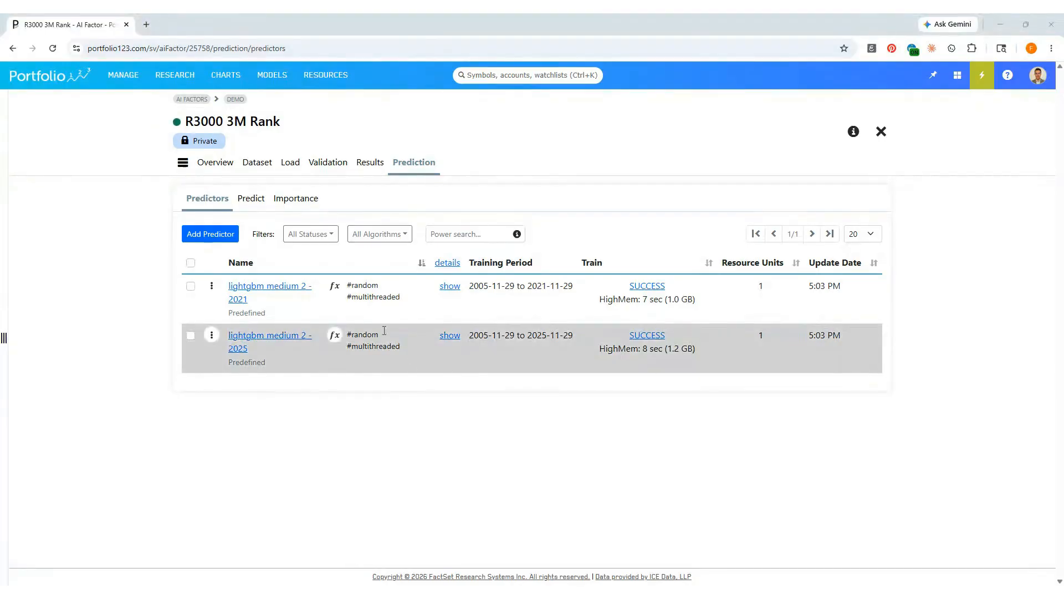
Step: Create a top-decile stock screen from the 2021 predictor's formula and check the screen's quick rank formula
click(334, 287)
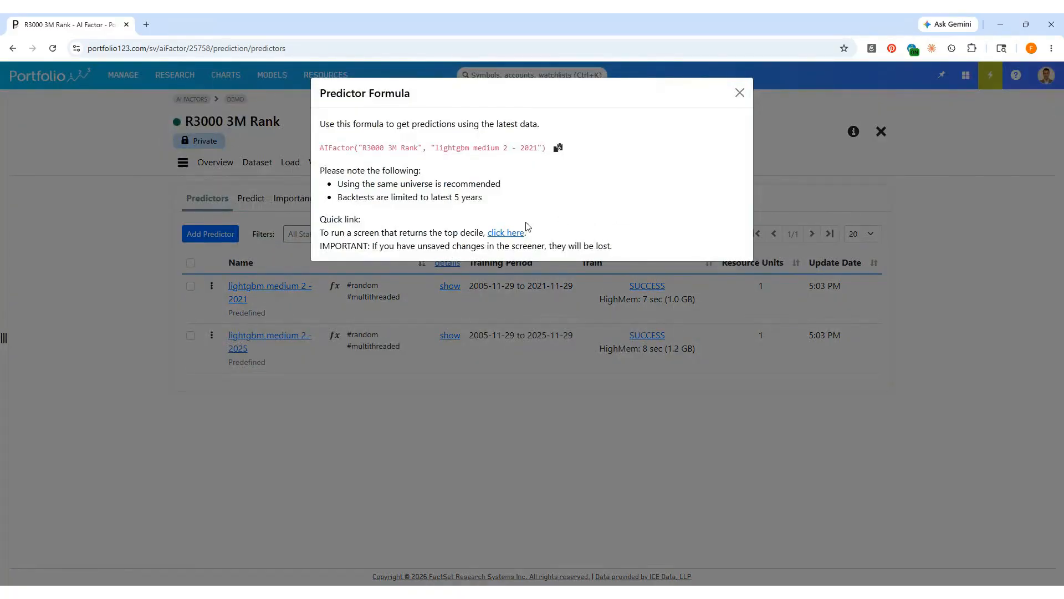
click(504, 233)
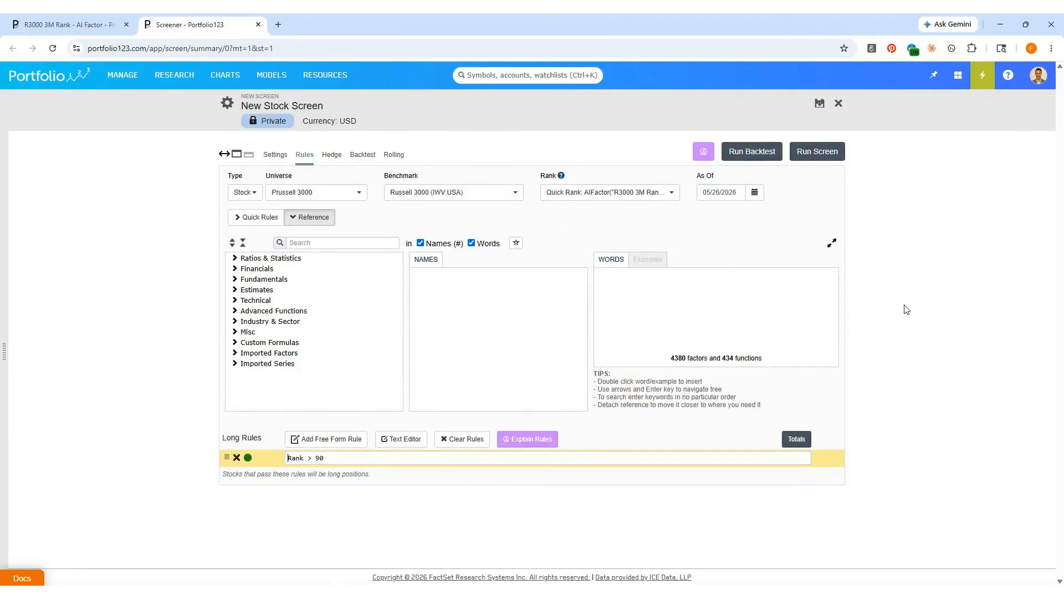
click(604, 192)
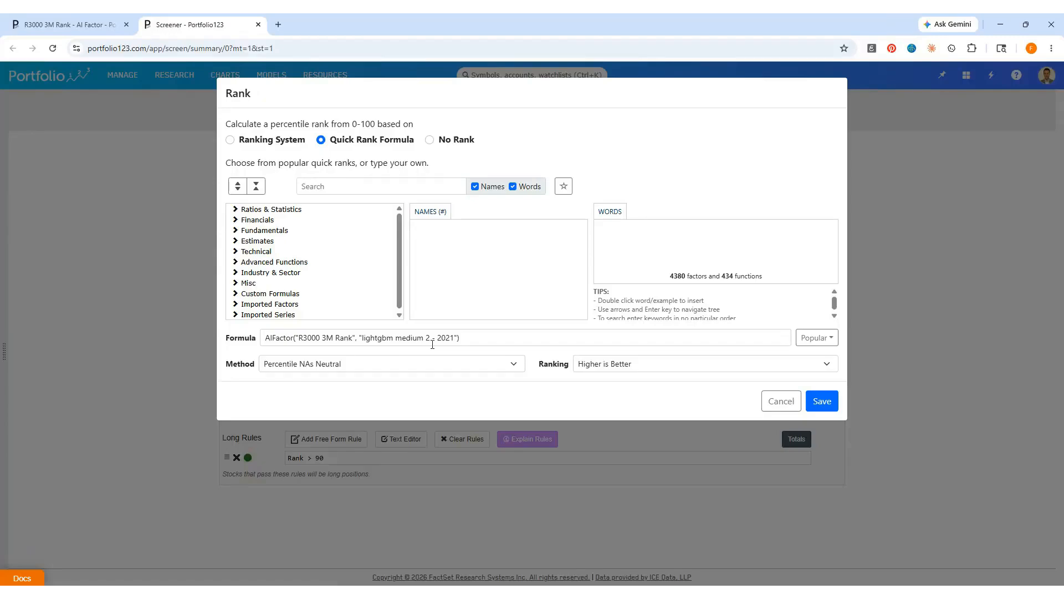
click(781, 405)
Step: Backtest the screen from 12/24/2021 to 12/28/2025 with a maximum of 150 stocks and review the results
click(365, 156)
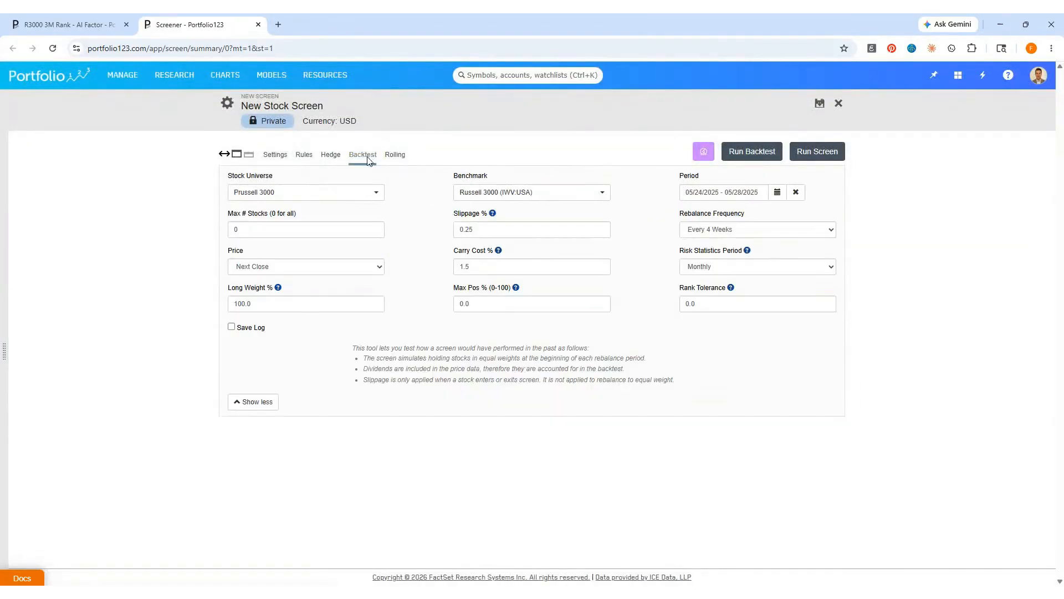
click(692, 192)
text(12)
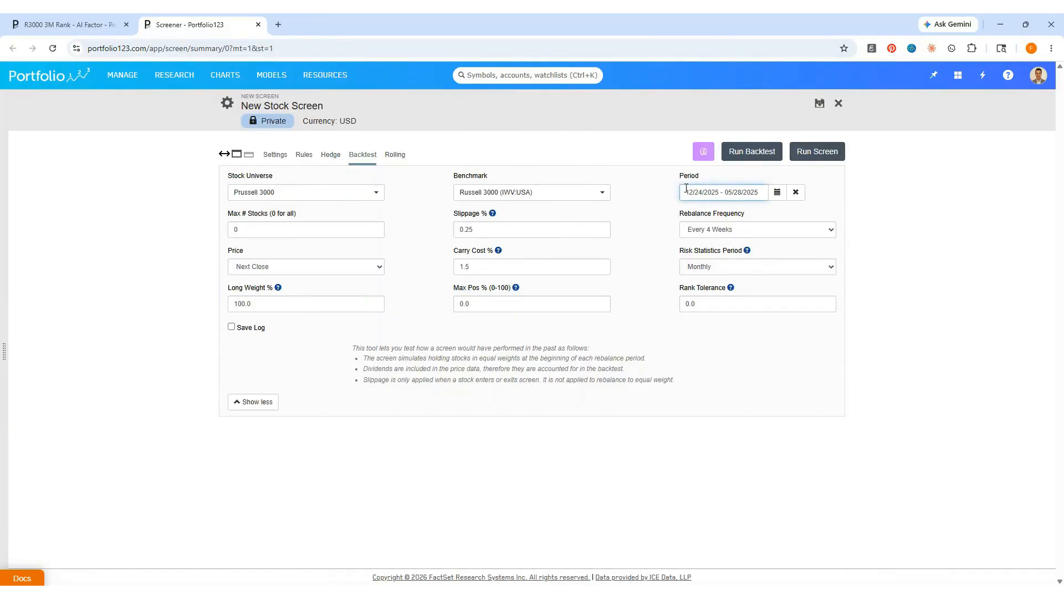
click(716, 192)
text(12)
click(234, 230)
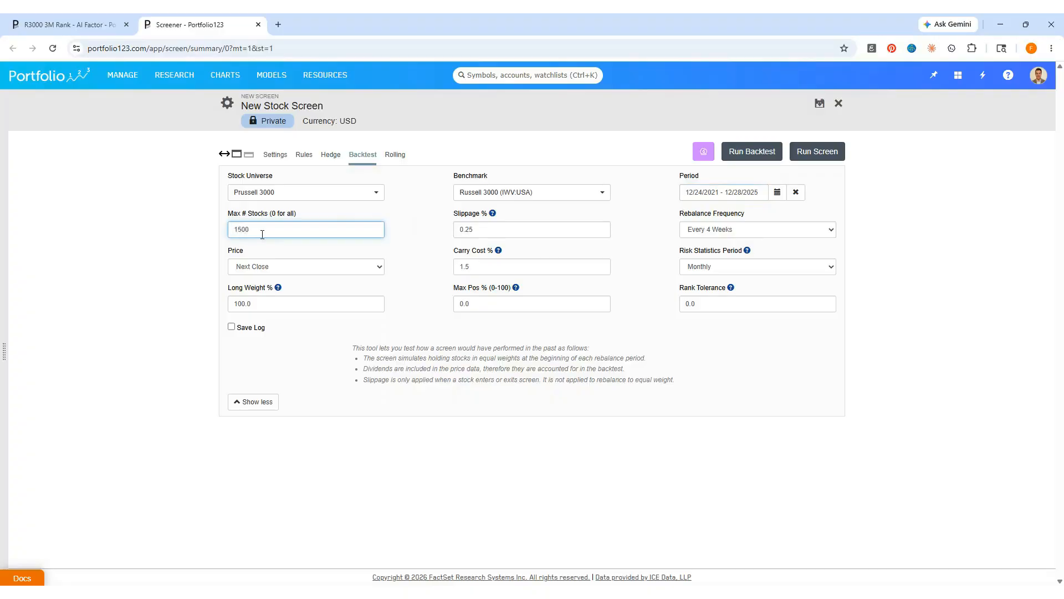
click(748, 156)
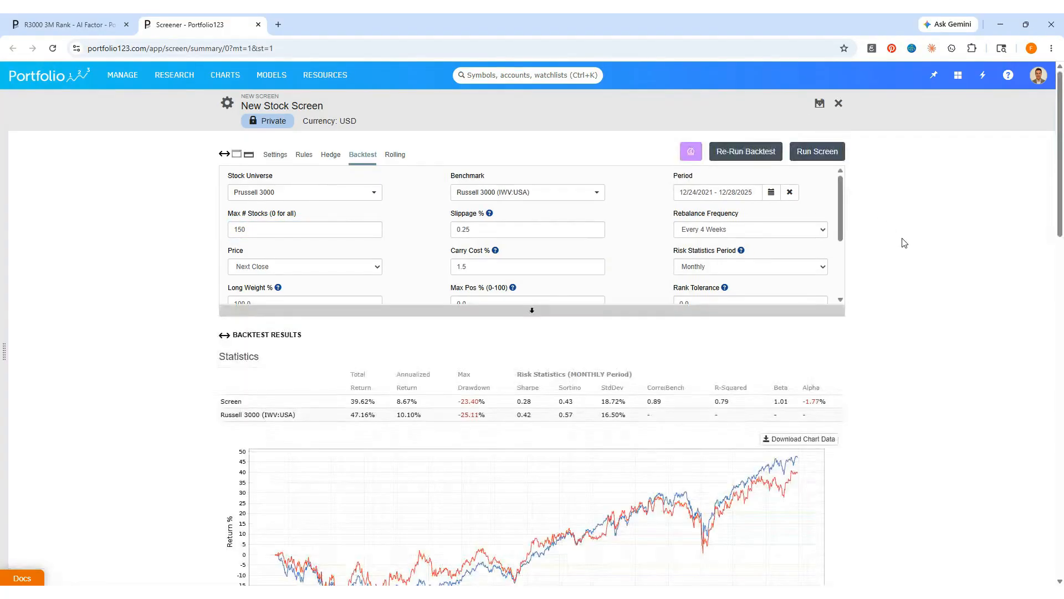
scroll(905, 242, down, 4)
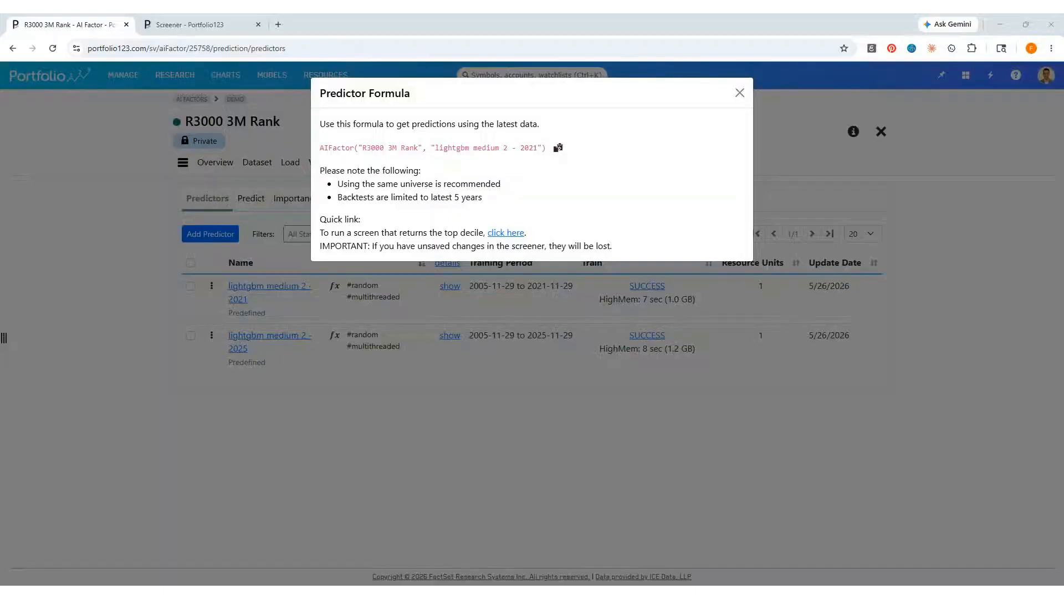
Step: Back in the R3000 3M Rank AI factor, examine the feature importance list of the lightgbm medium 2 - 2021 predictor
click(739, 93)
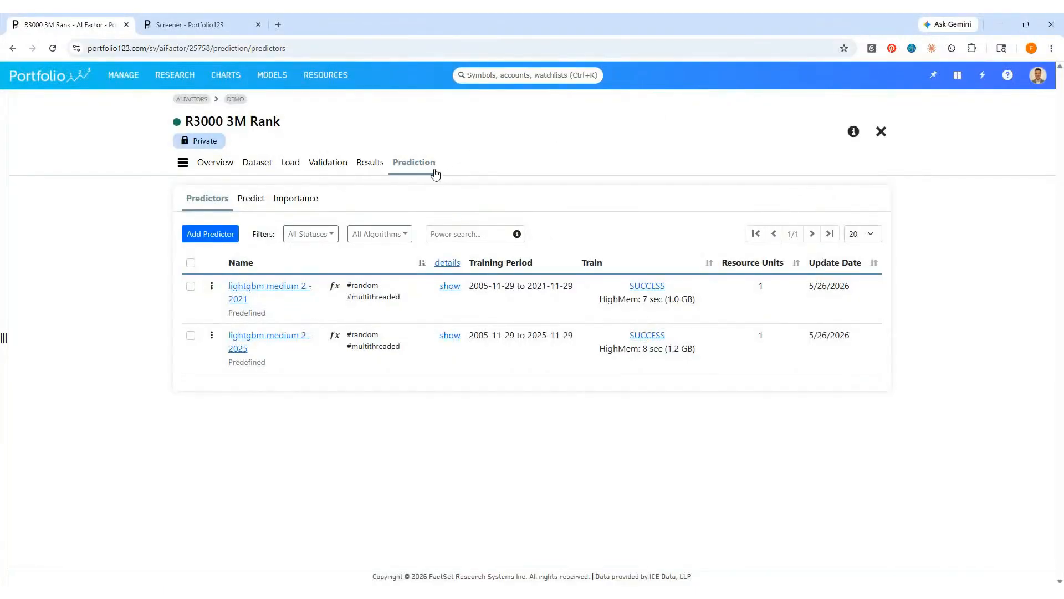
click(307, 202)
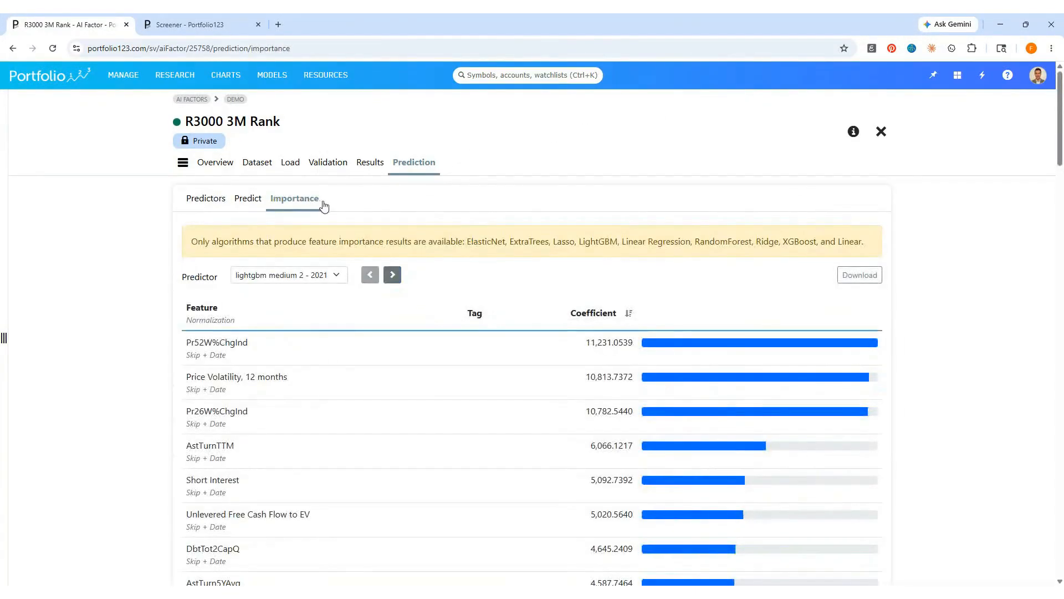
scroll(427, 311, down, 5)
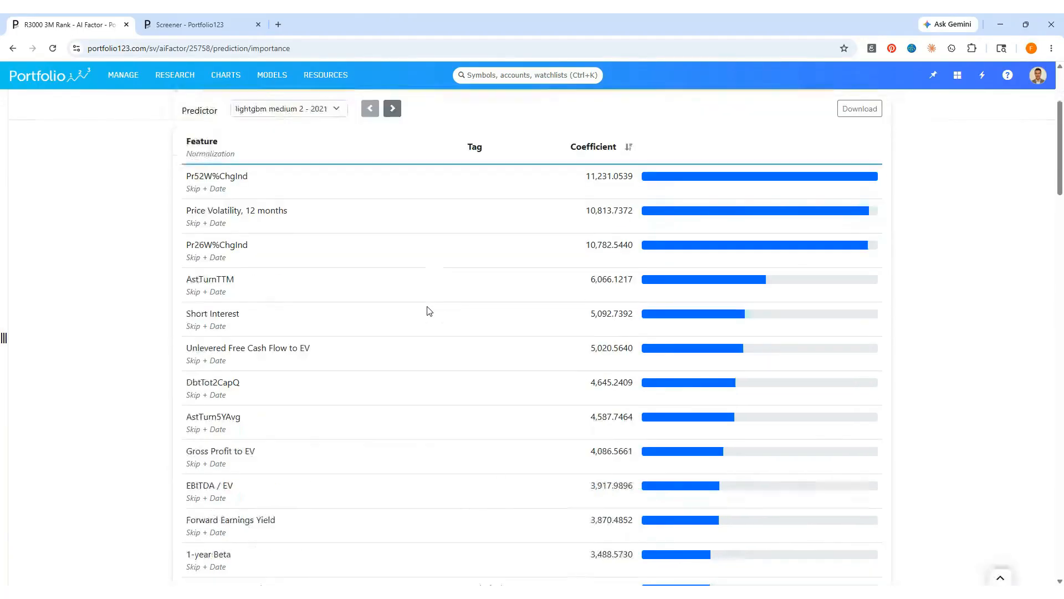
scroll(428, 309, down, 7)
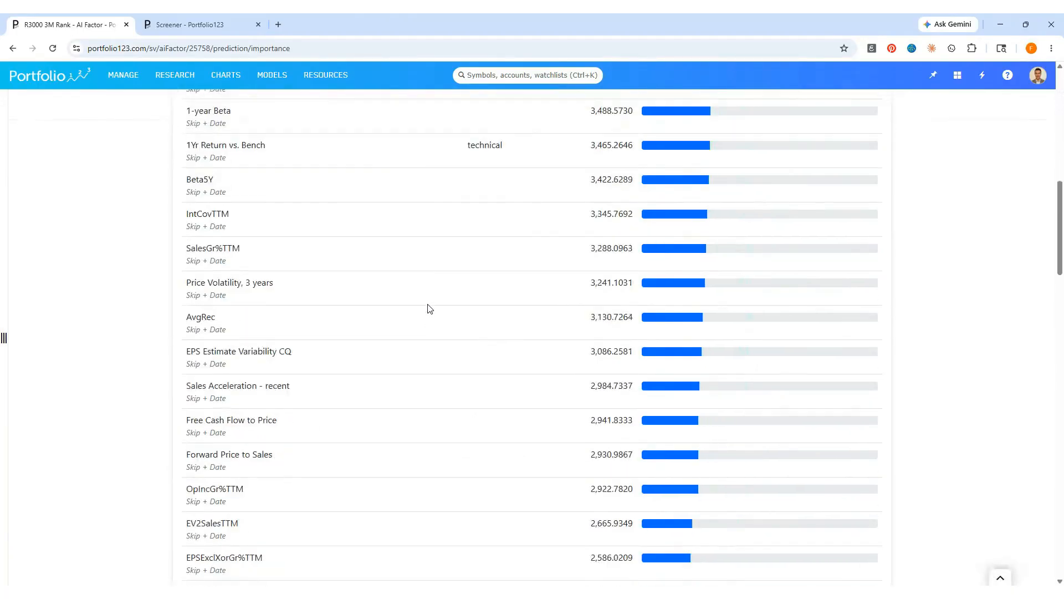
scroll(427, 309, down, 11)
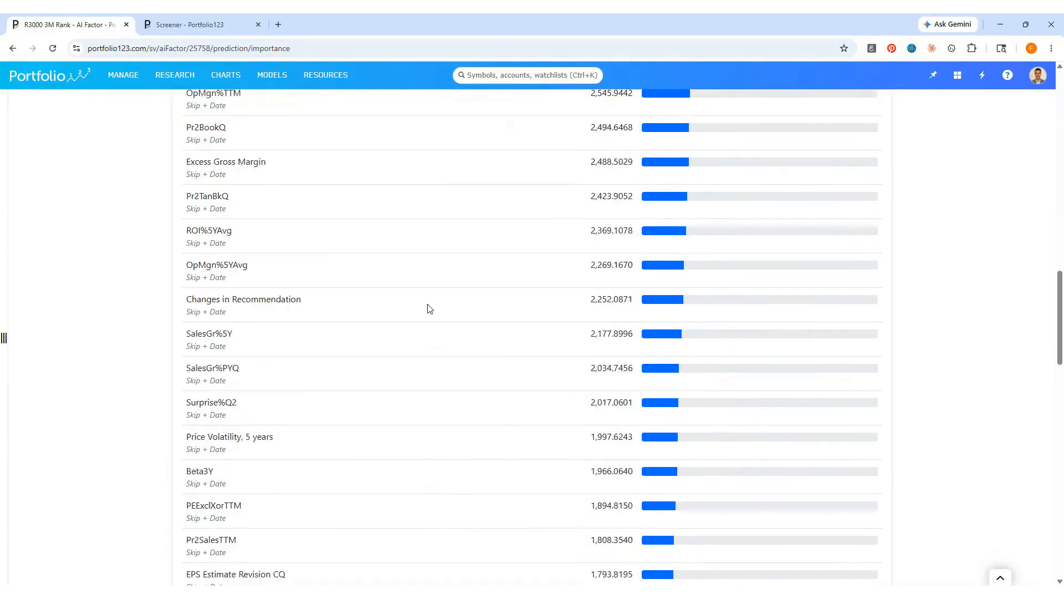
scroll(428, 308, down, 13)
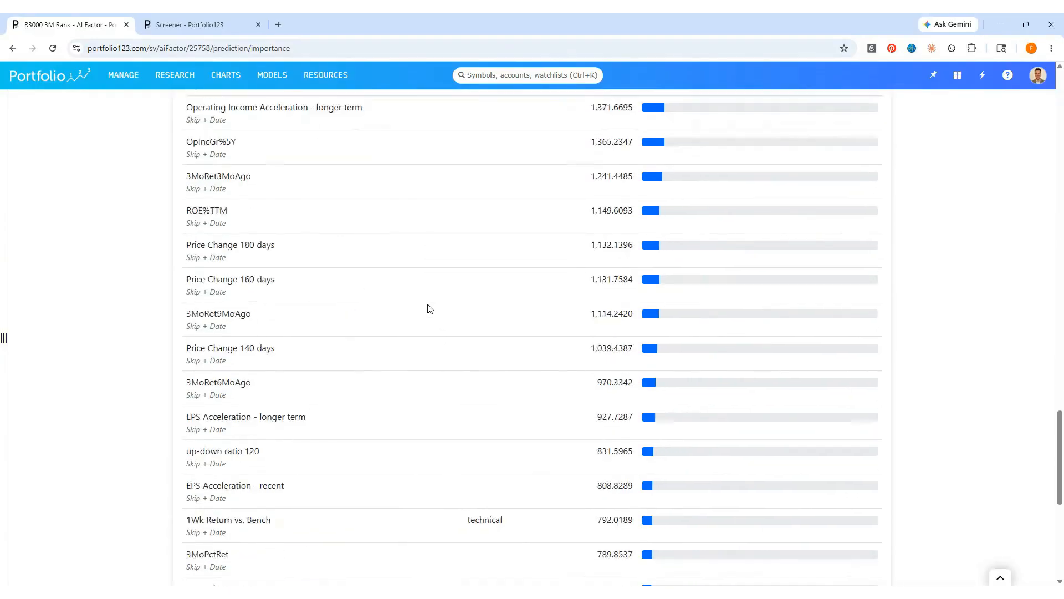
scroll(428, 308, down, 5)
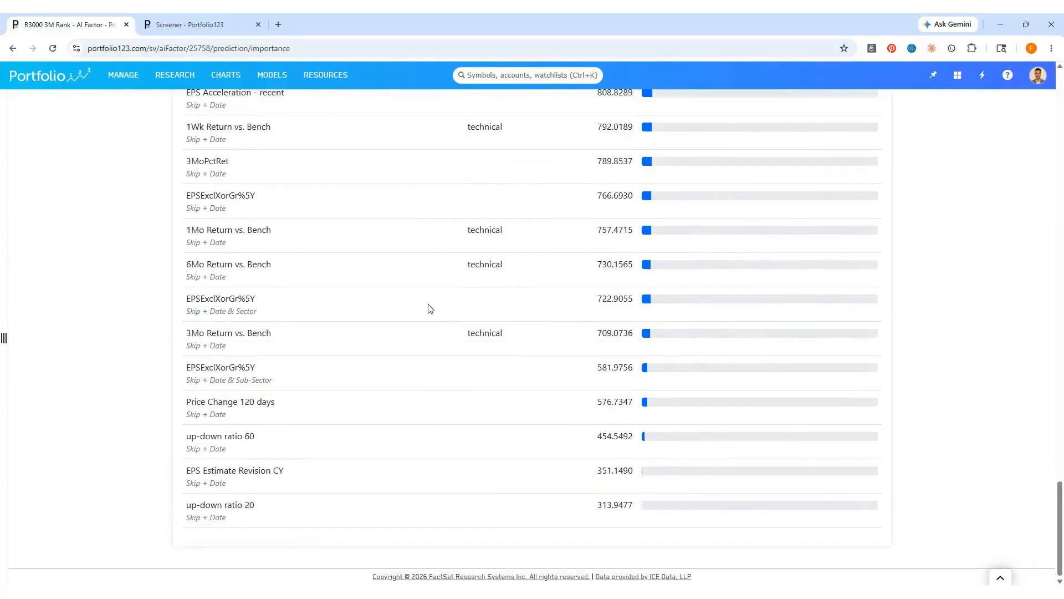
scroll(428, 309, up, 20)
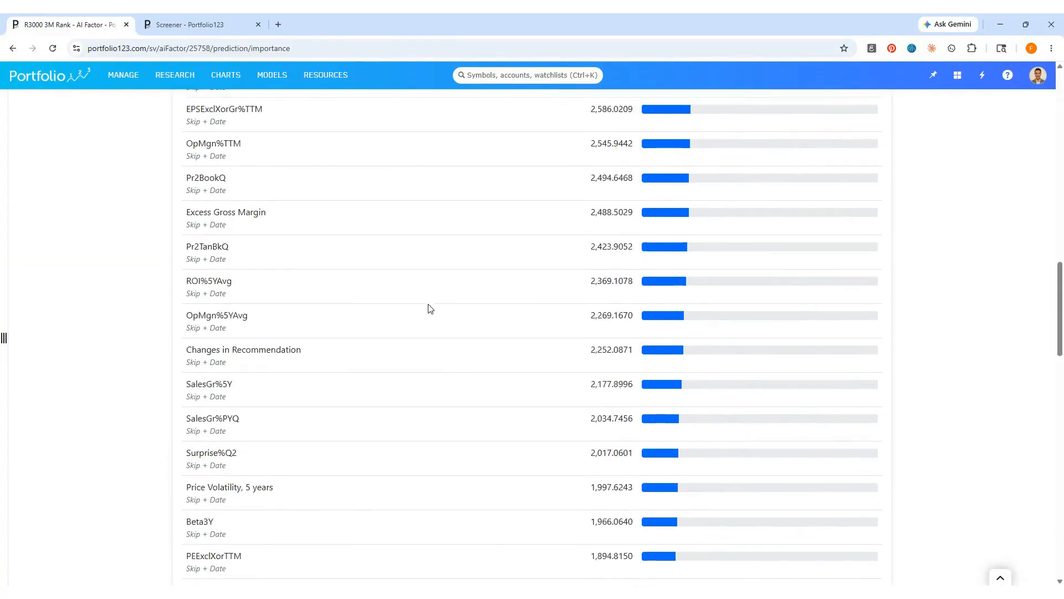
scroll(428, 309, up, 16)
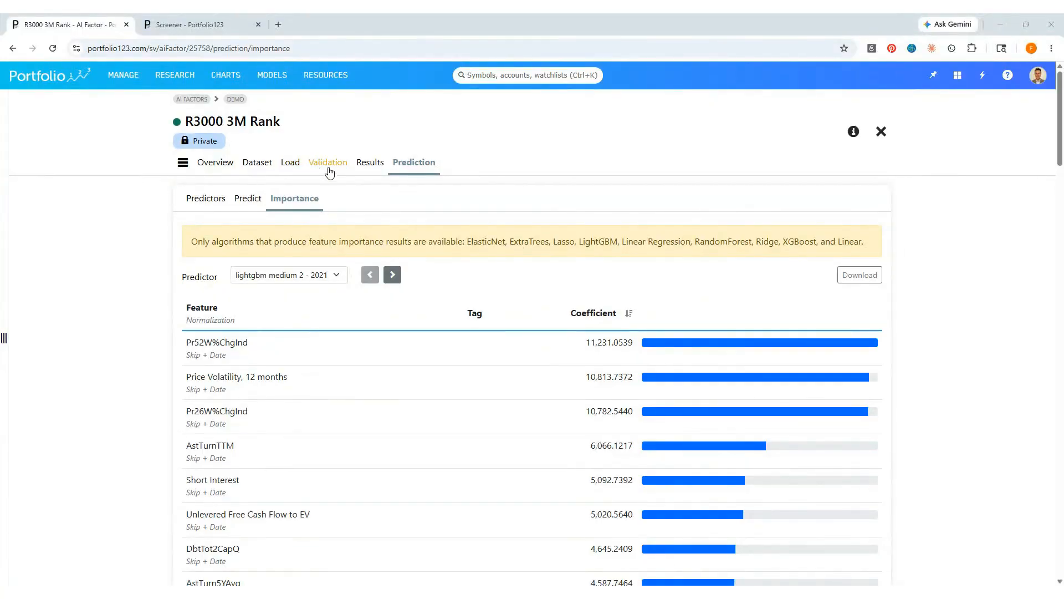
Step: Generate predictions with the lightgbm medium 2 - 2025 predictor as of 2026-05-28 and look through the ranked stocks
click(248, 199)
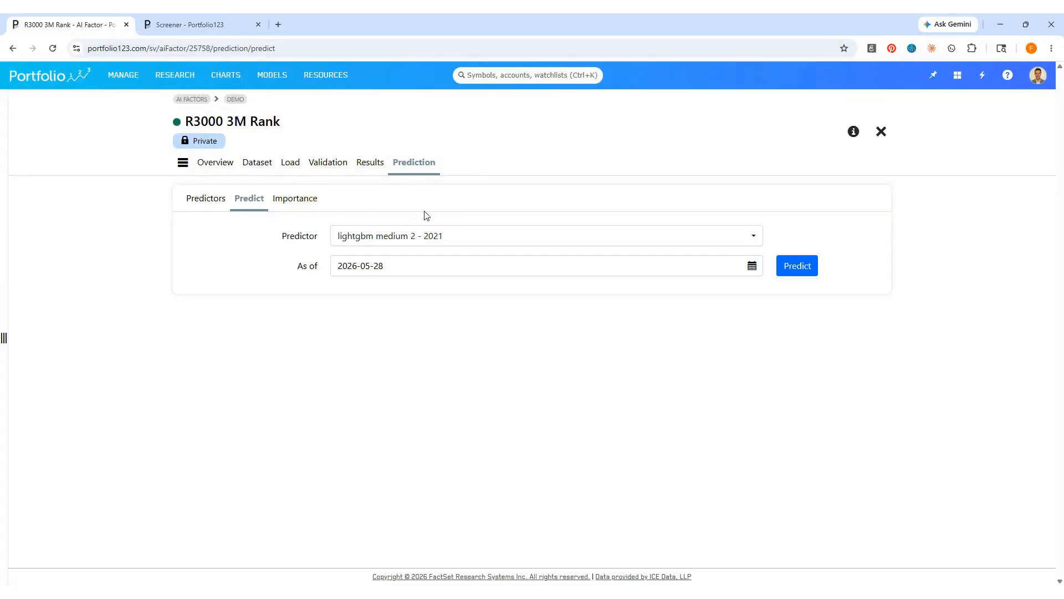
click(463, 239)
click(446, 279)
click(798, 266)
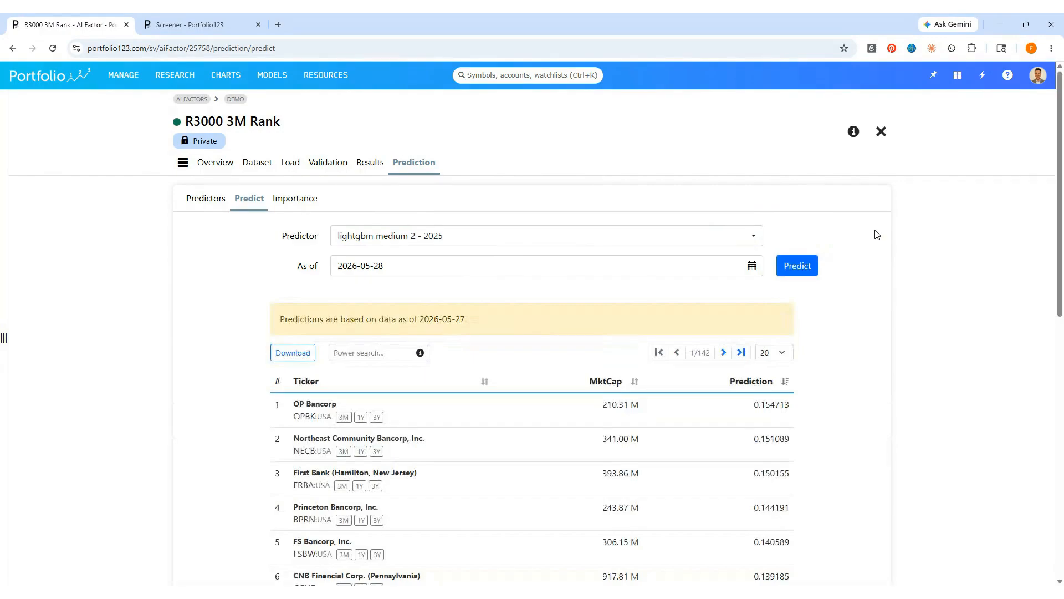
scroll(848, 297, down, 2)
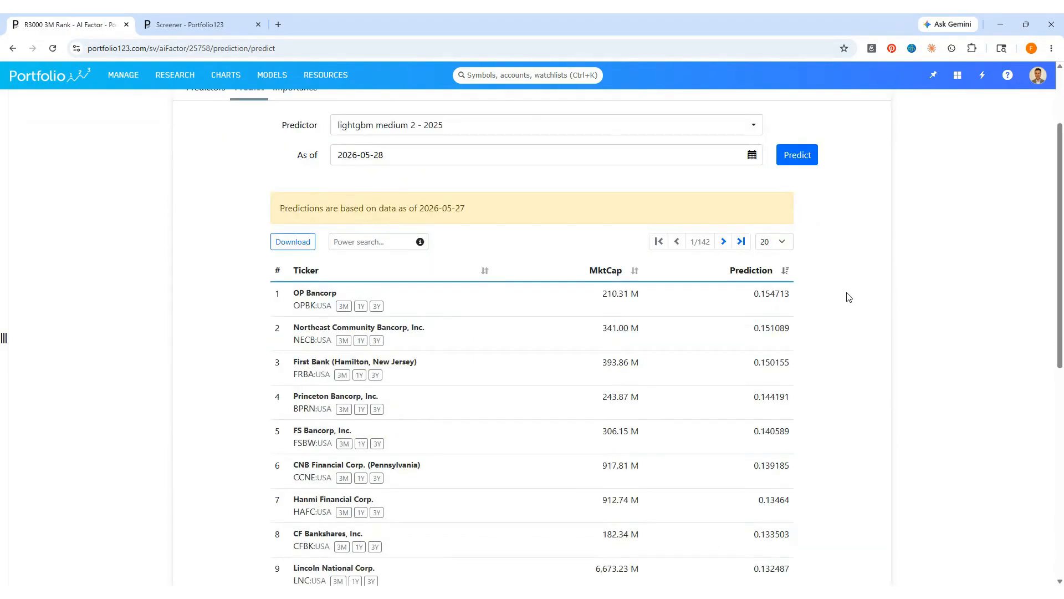
scroll(847, 296, down, 1)
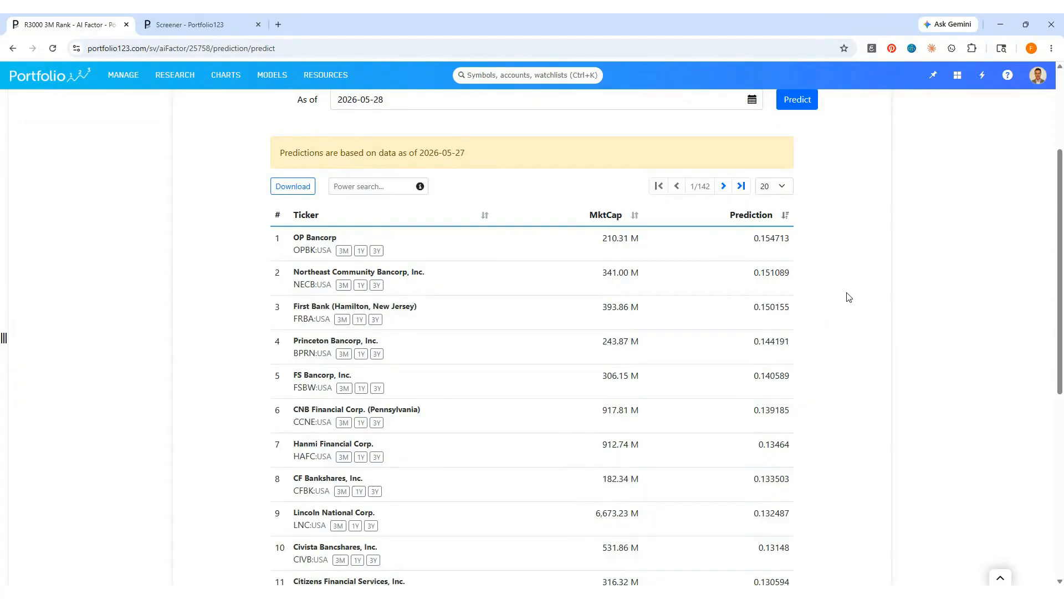
scroll(848, 297, down, 1)
scroll(847, 296, down, 5)
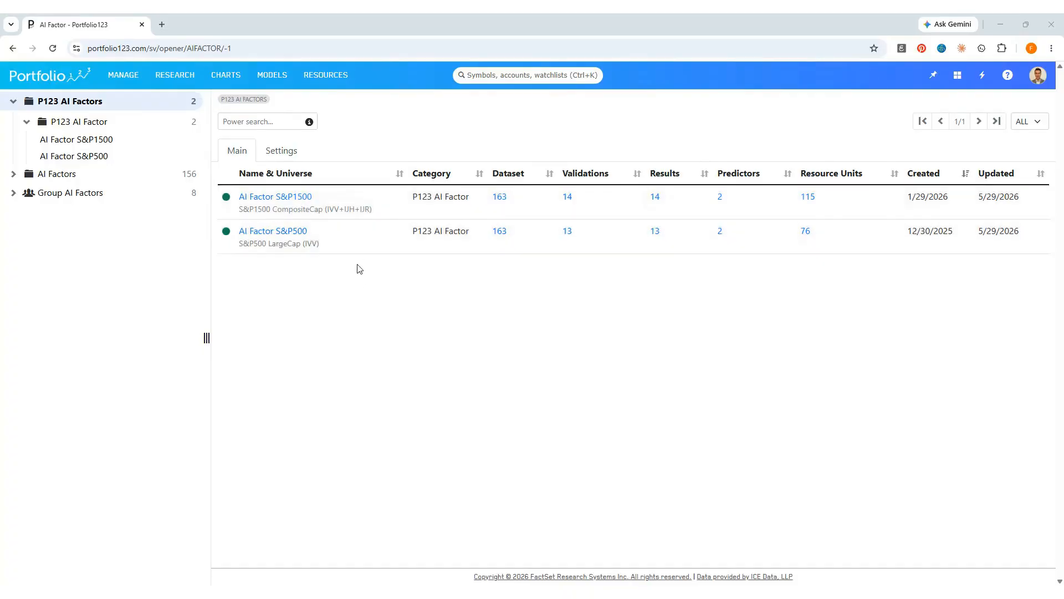
Step: Open the predefined AI Factor S&P500 and view the comparison of all its model results
click(292, 231)
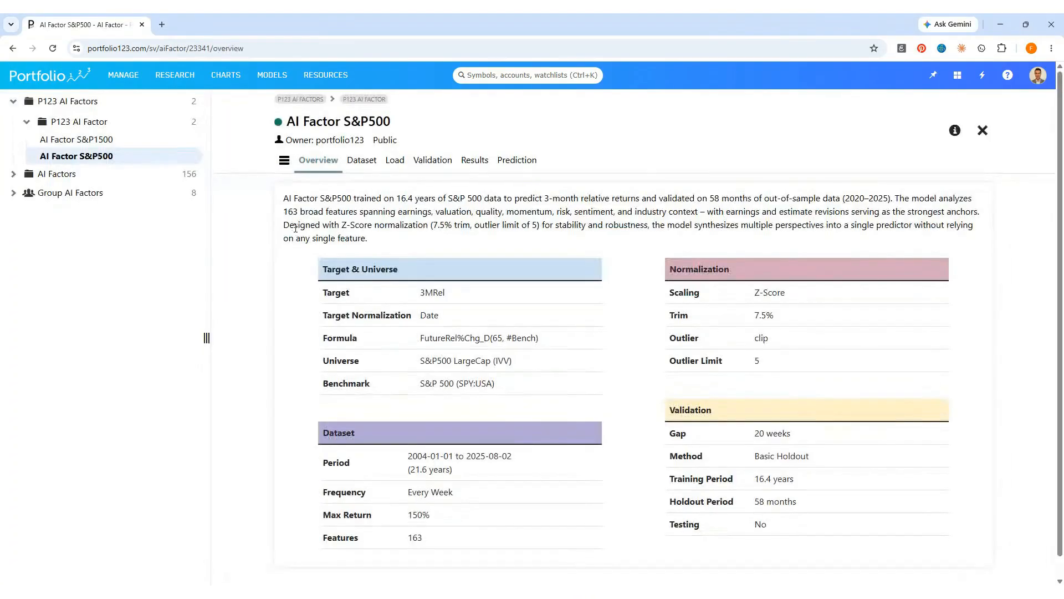
click(474, 160)
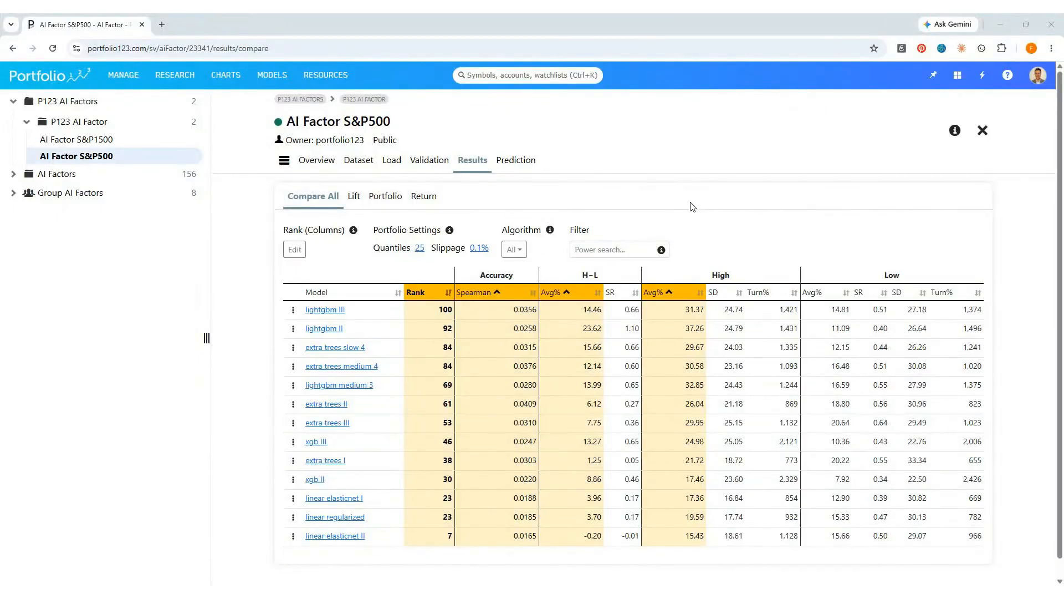
Step: Open the AI Factor S&P500 live strategy and review its performance chart, general info and quick stats
mouse_move(180, 78)
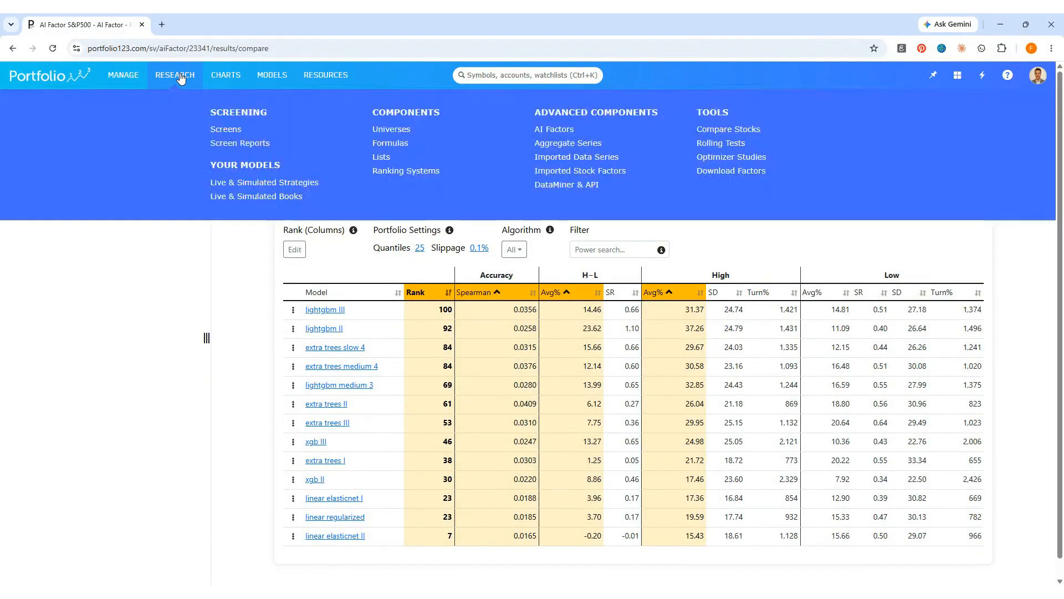
click(231, 184)
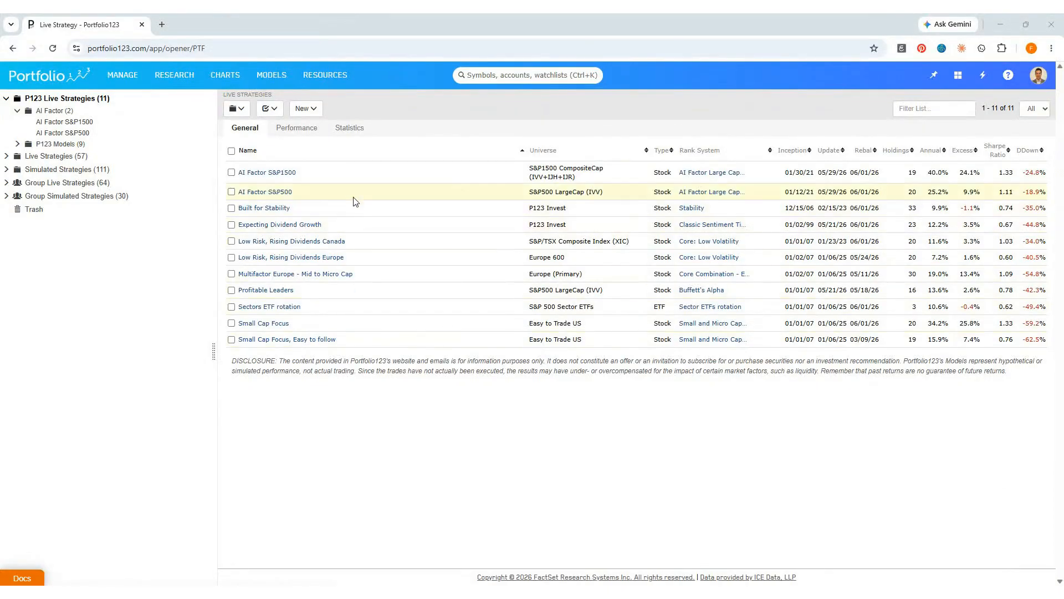
click(277, 192)
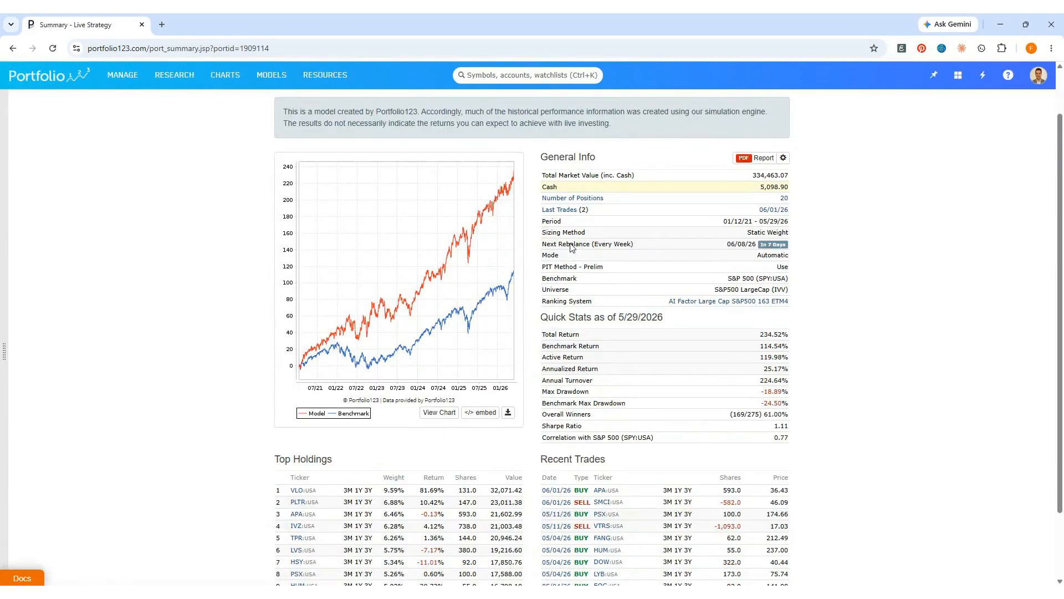
scroll(570, 244, down, 1)
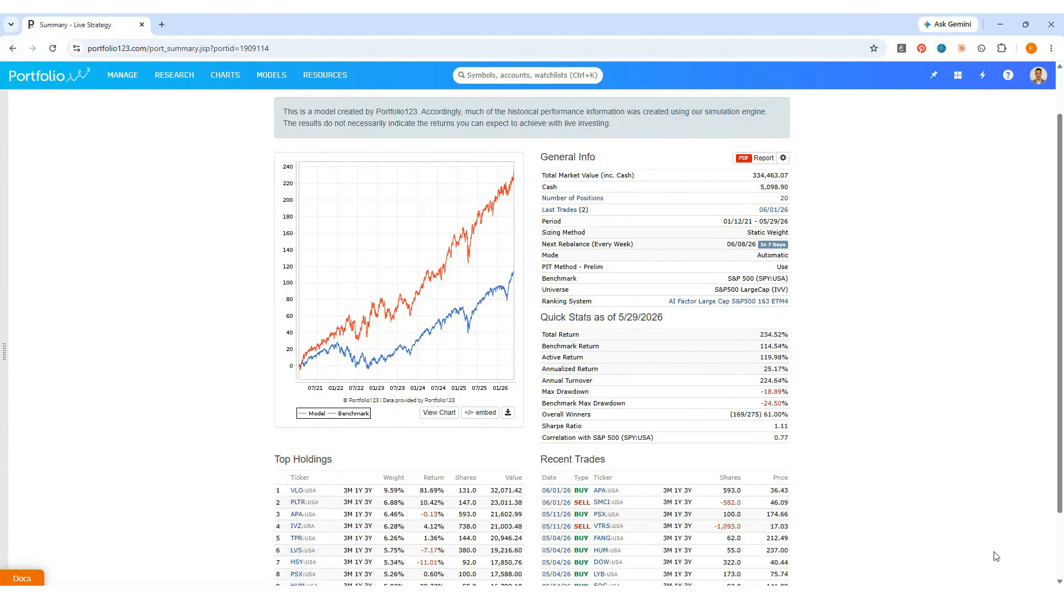
click(1015, 592)
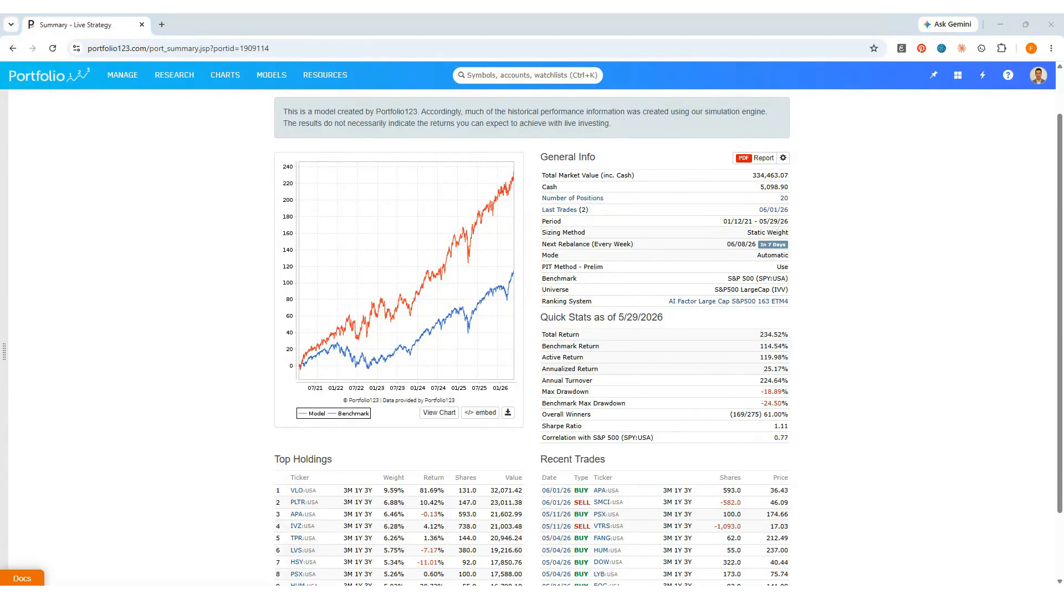